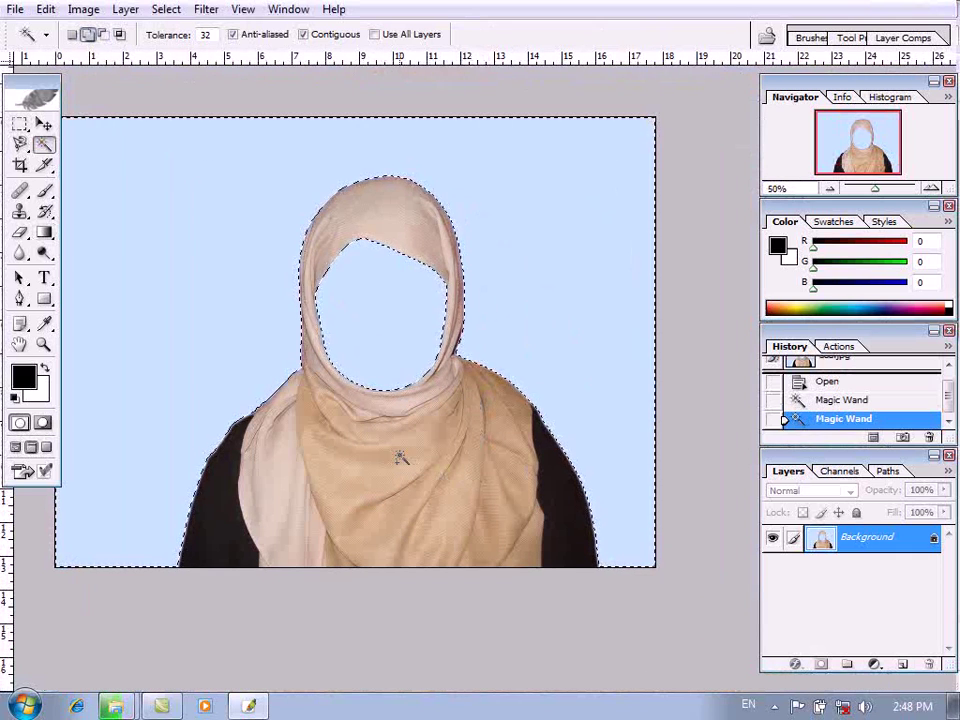
Invert the background selection and copy the hijab and shoulders onto a new layer in a new document
left_click(165, 9)
left_click(194, 93)
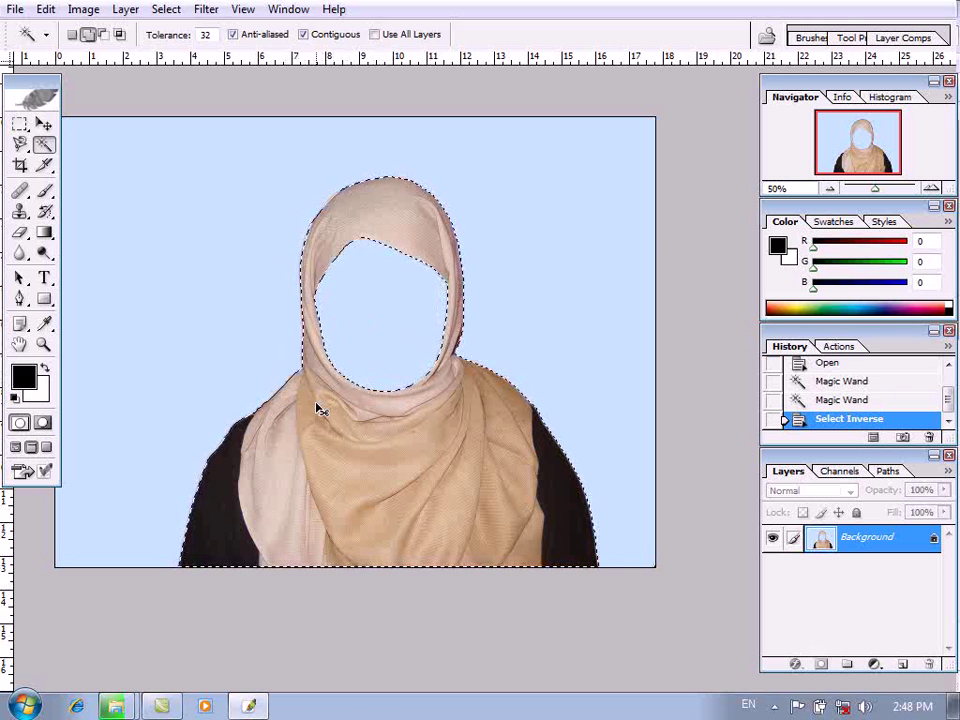
key("ctrl+n")
left_click(448, 272)
left_click(371, 411)
left_click(686, 256)
key("ctrl+v")
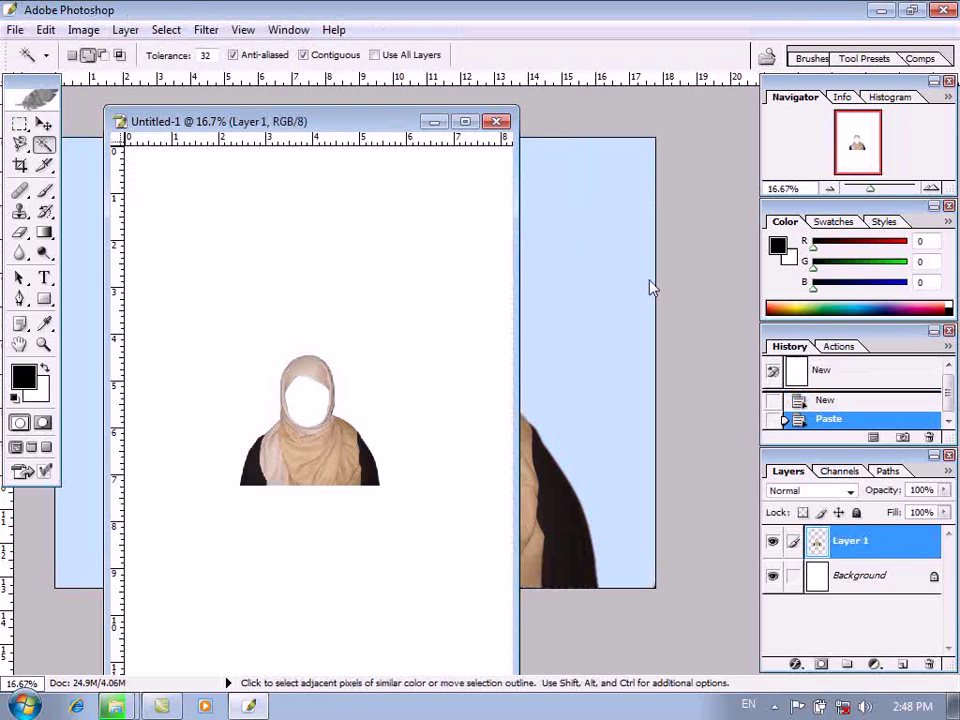
Enlarge the pasted hijab layer with Free Transform and adjust its position on the page
key("v")
left_click_drag(398, 487, 435, 519)
double_click(381, 471)
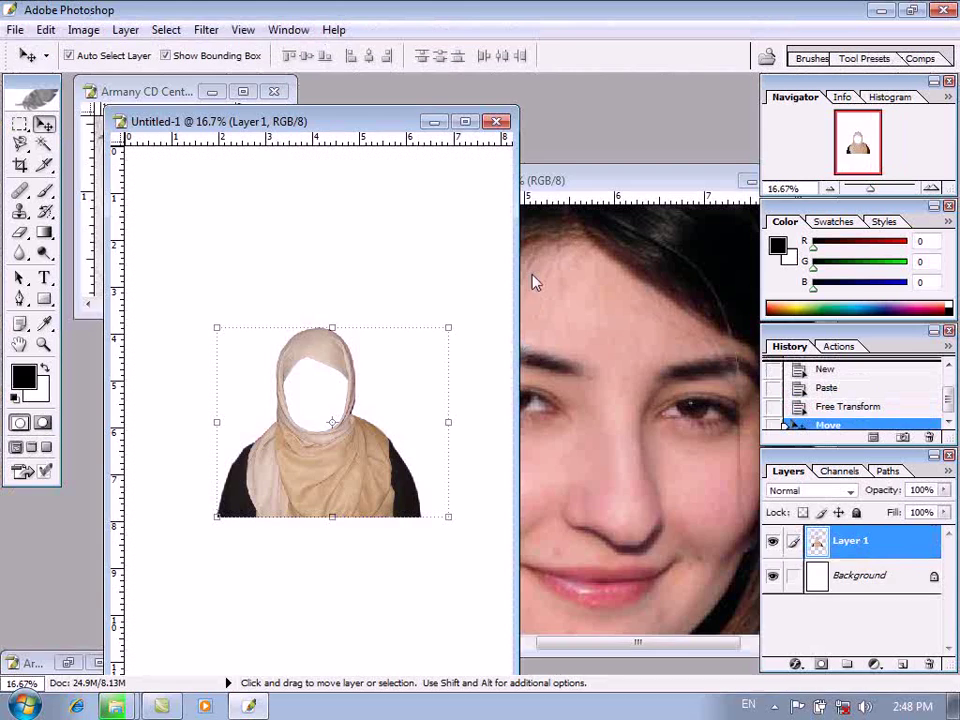
Switch to the dark-haired woman's portrait and show it in full-screen mode with her whole head in view
left_click(617, 410)
key("f")
left_click(379, 349, "alt")
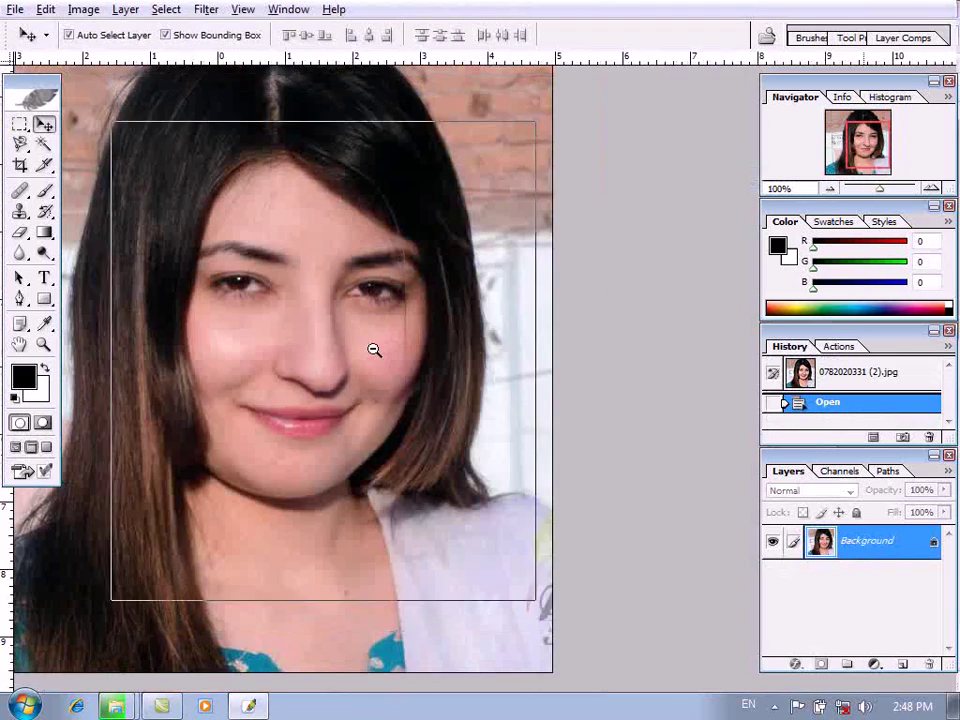
left_click(375, 349, "alt")
left_click_drag(373, 350, 422, 358)
left_click_drag(500, 371, 440, 350)
left_click(20, 143)
left_click(93, 162)
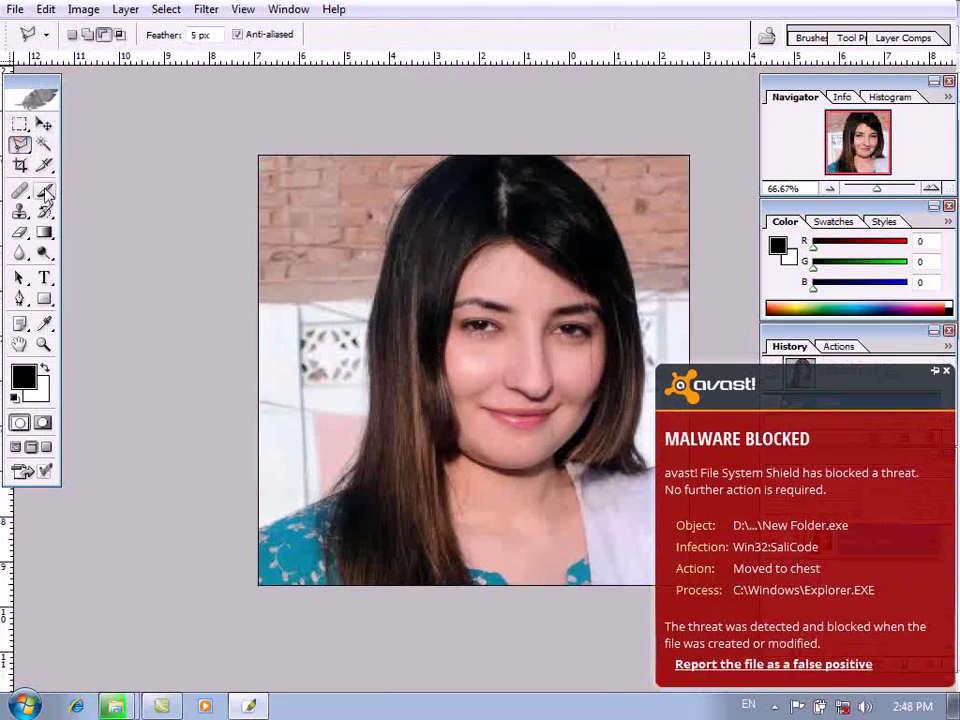
Trace the woman's hair, head and neck with the Pen tool down to the neckline and close the path
left_click(19, 298)
left_click(342, 577)
left_click(342, 515)
left_click(358, 462)
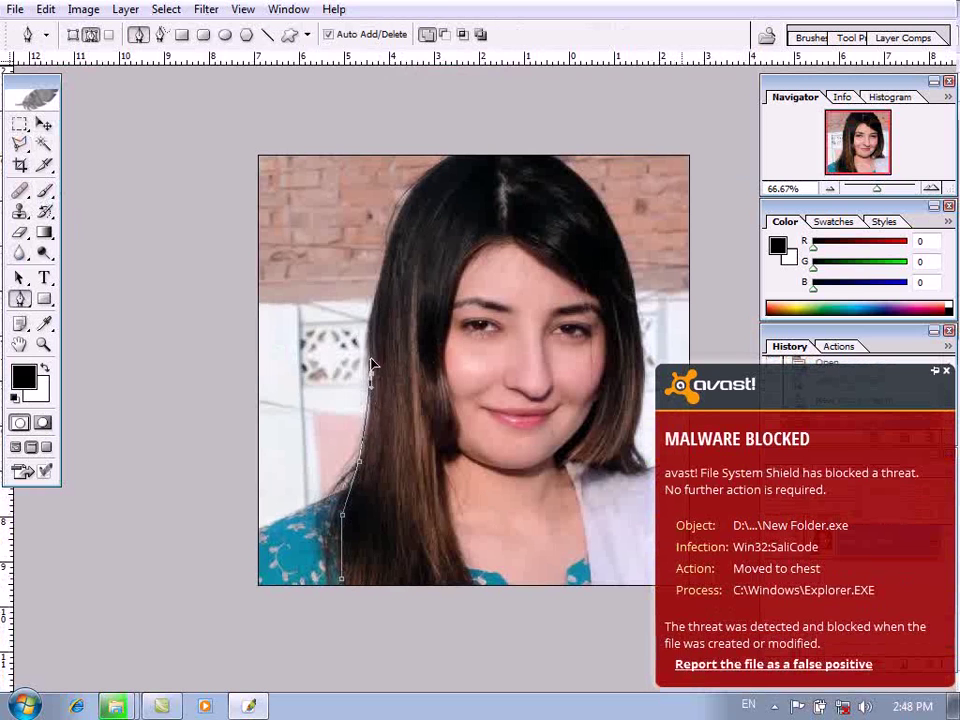
left_click_drag(371, 339, 371, 338)
key("space")
left_click_drag(397, 308, 339, 360)
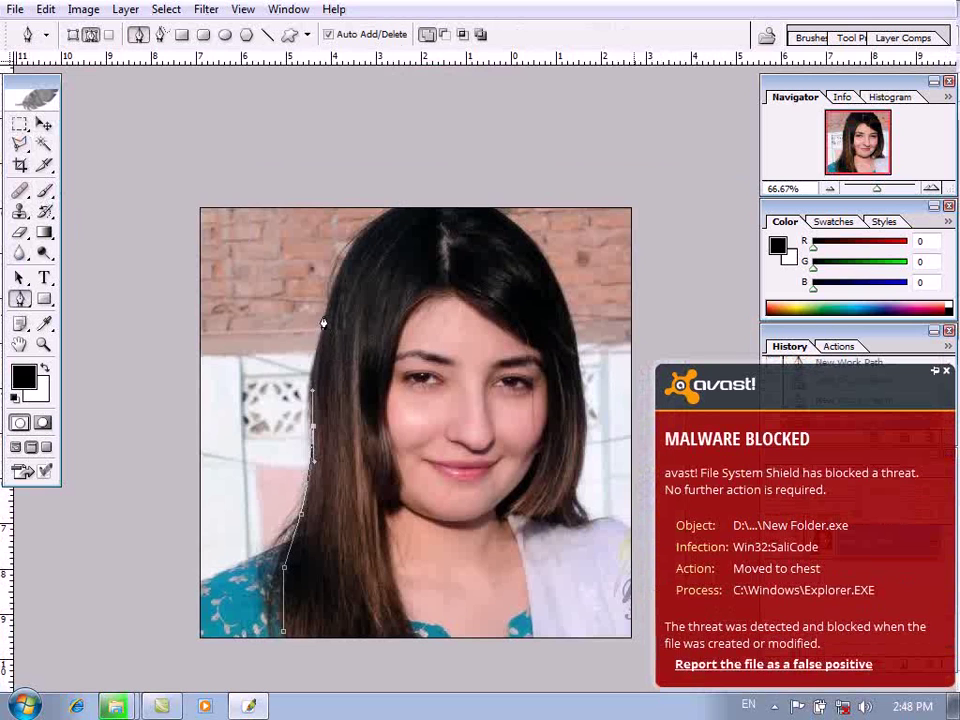
left_click_drag(472, 210, 546, 215)
left_click_drag(580, 358, 595, 443)
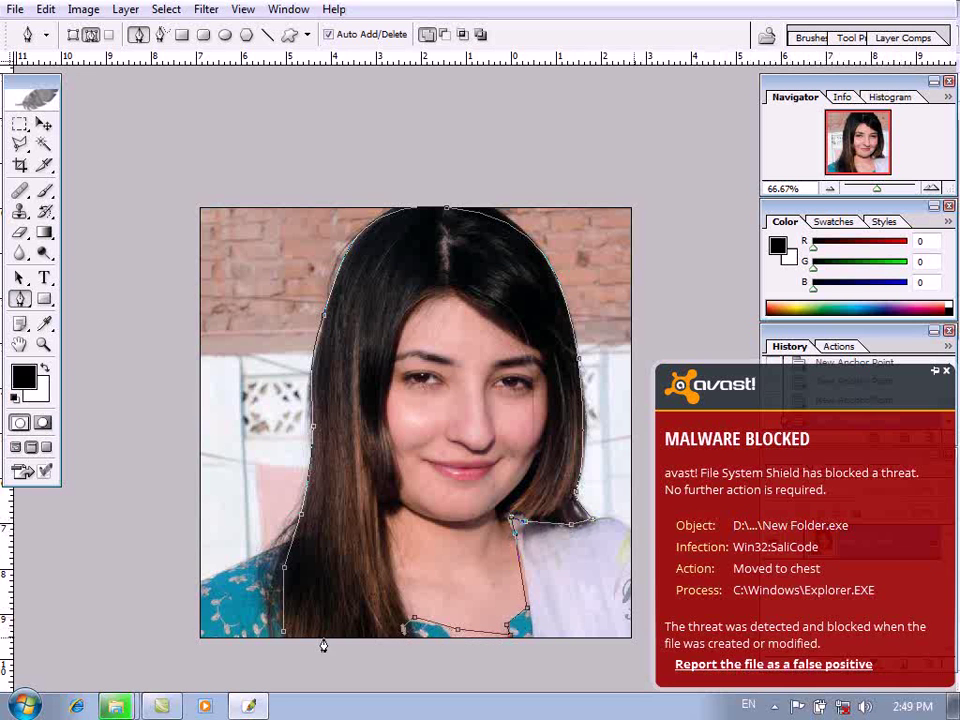
left_click(283, 632)
Convert the closed path into a new anti-aliased selection with a feather radius of 0 pixels
right_click(376, 477)
left_click(430, 563)
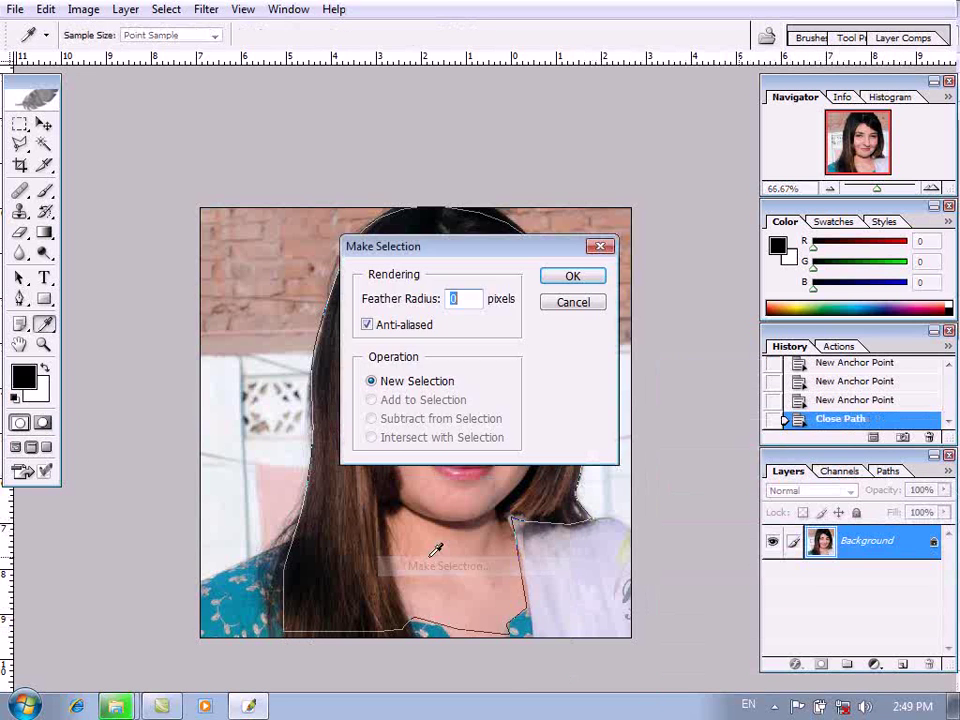
key("Return")
Copy the selected head from the portrait and paste it as a new layer in the hijab document
key("f")
key("f")
left_click(343, 412)
key("f")
left_click(530, 370, "ctrl")
left_click(530, 370, "ctrl")
left_click(528, 370, "ctrl")
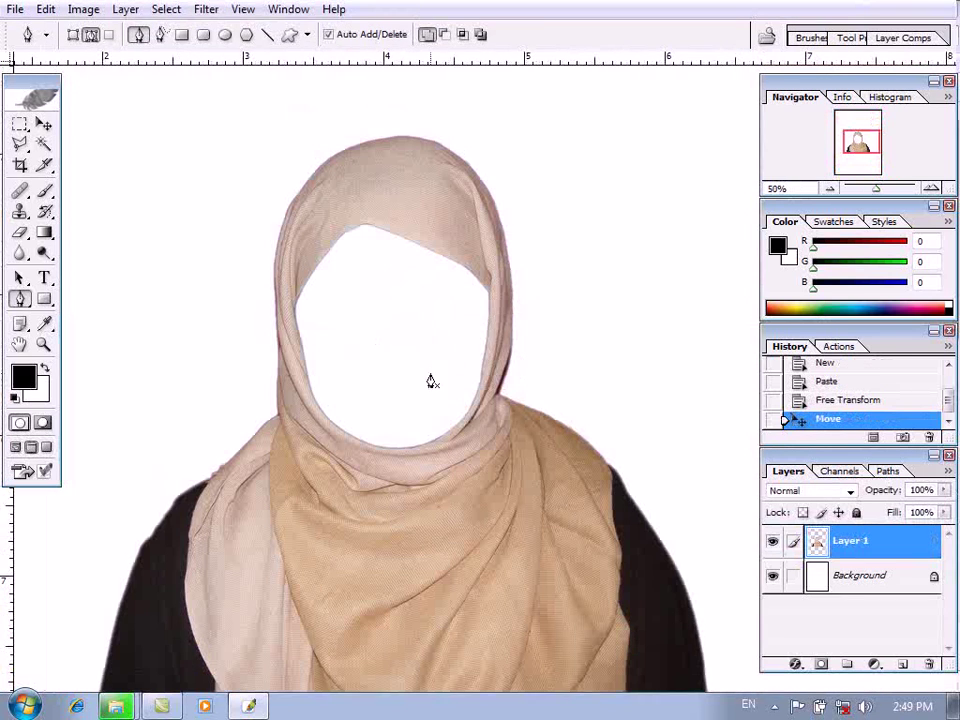
key("v")
key("ctrl+v")
key("ctrl+v")
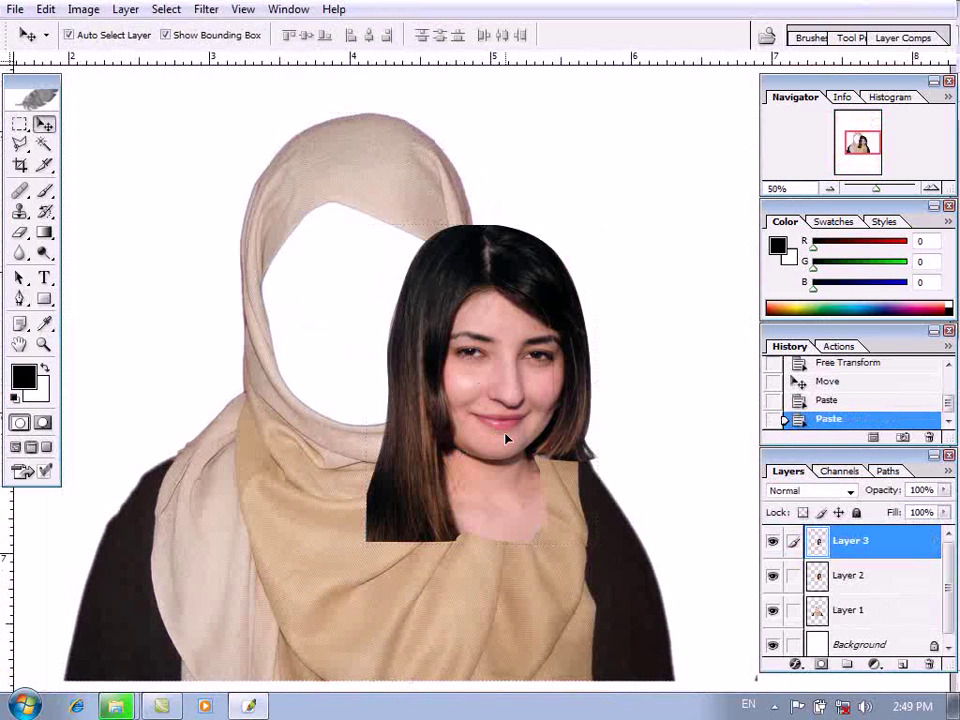
left_click_drag(506, 438, 386, 411)
key("ctrl+alt+z")
key("ctrl+alt+z")
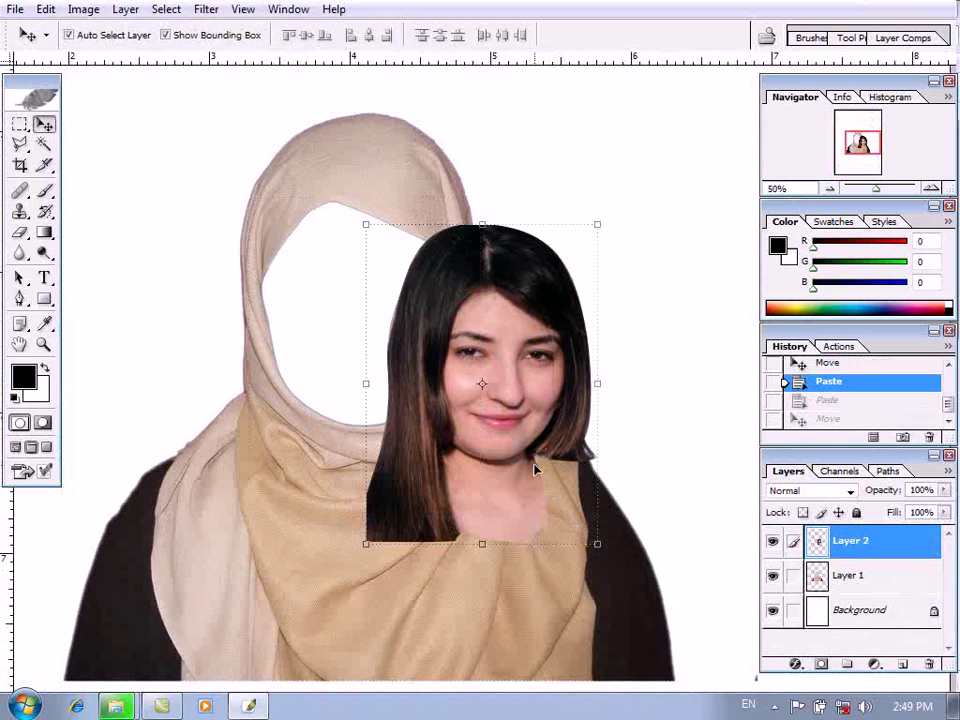
Move the head layer over the hijab's face opening and enlarge it with Free Transform
left_click_drag(544, 481, 414, 428)
key("ctrl+t")
left_click_drag(467, 497, 516, 533)
key("Return")
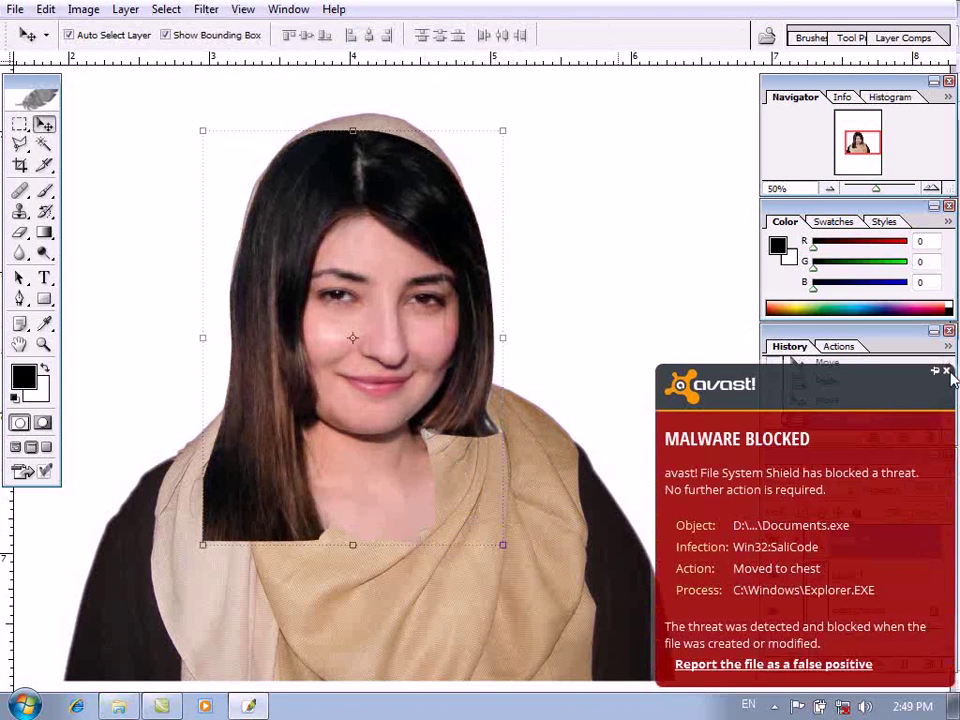
Place the head layer beneath the hijab layer, and reposition and enlarge it until the face fills the opening
left_click(944, 373)
left_click_drag(813, 543, 822, 598)
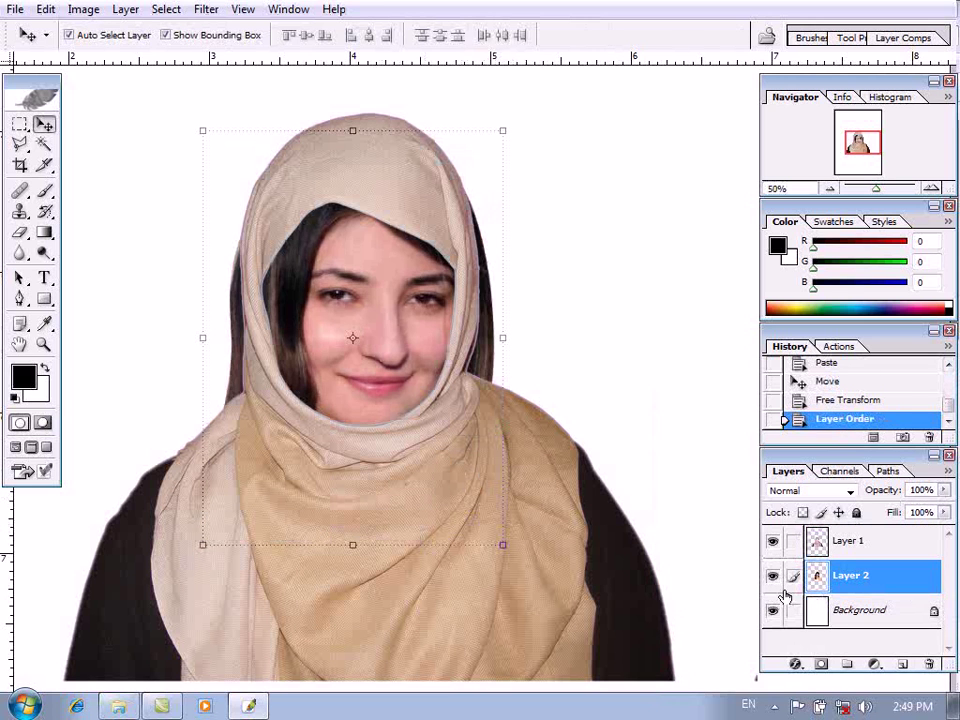
key("ctrl+t")
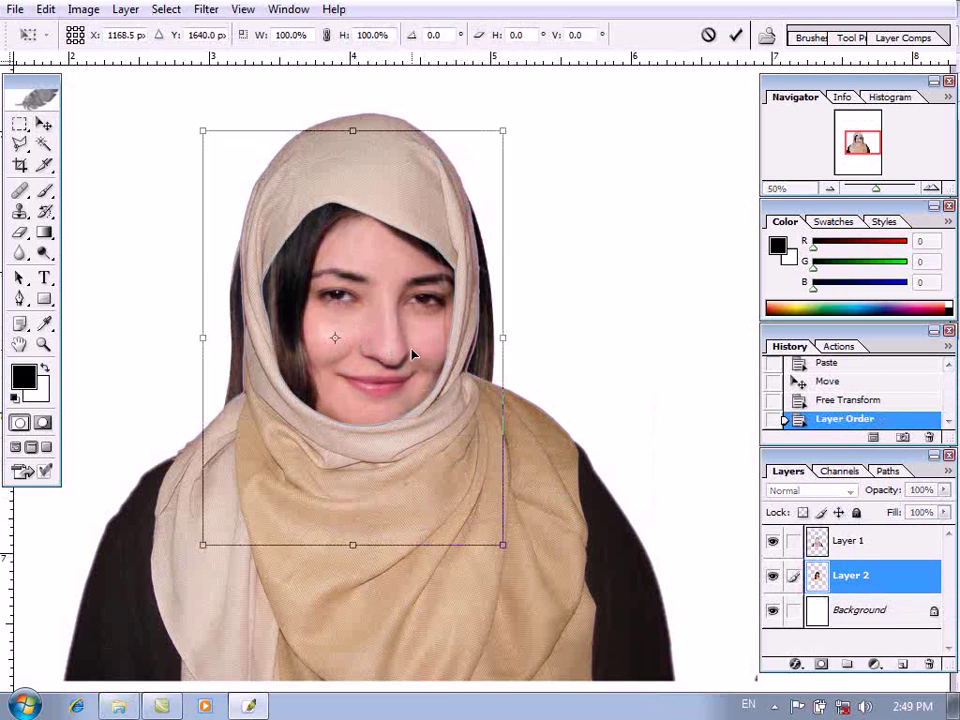
key("Return")
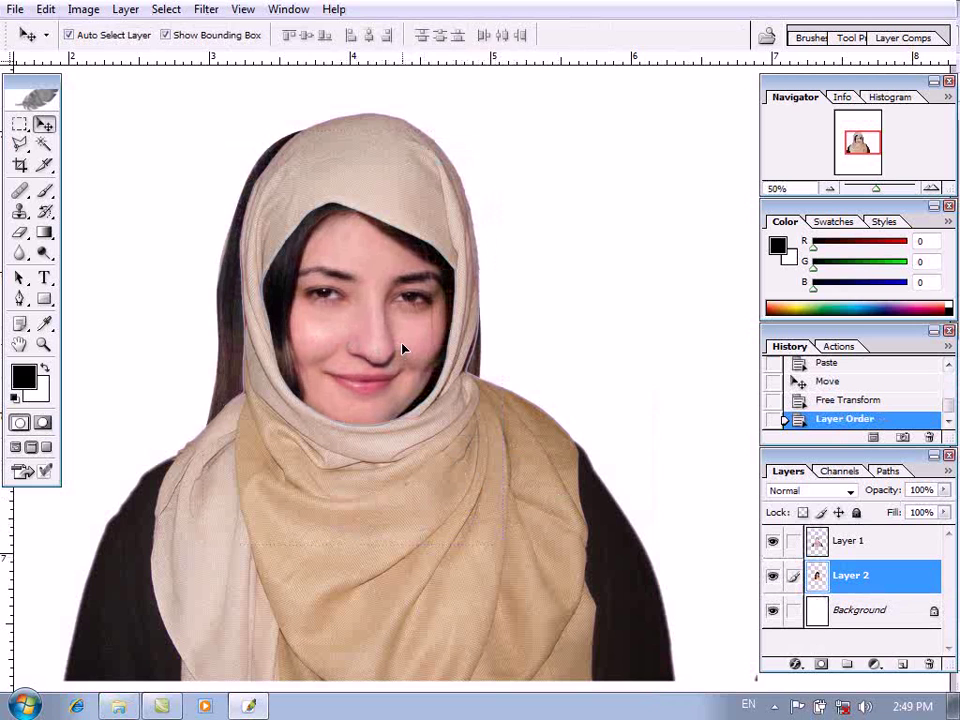
left_click_drag(401, 342, 407, 335)
mouse_move(495, 122)
left_mouse_down()
mouse_move(516, 107)
mouse_move(507, 109)
left_mouse_up()
key("Return")
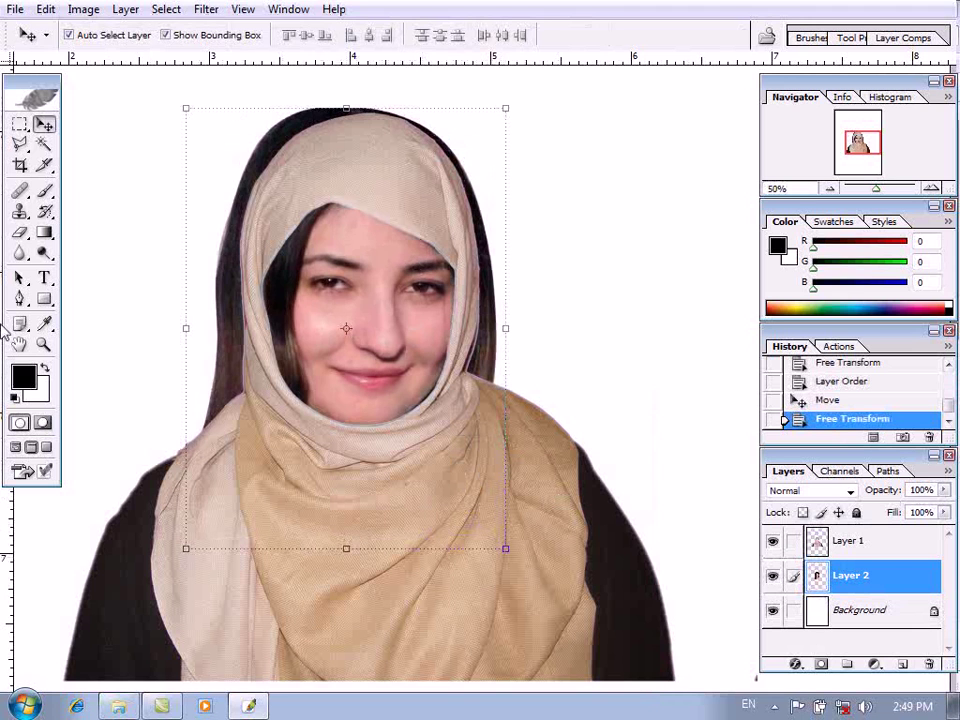
Erase the hair showing outside the hijab on the head layer, using a soft eraser of 92 px
left_click(15, 233)
left_click_drag(228, 300, 226, 405)
right_click(242, 328)
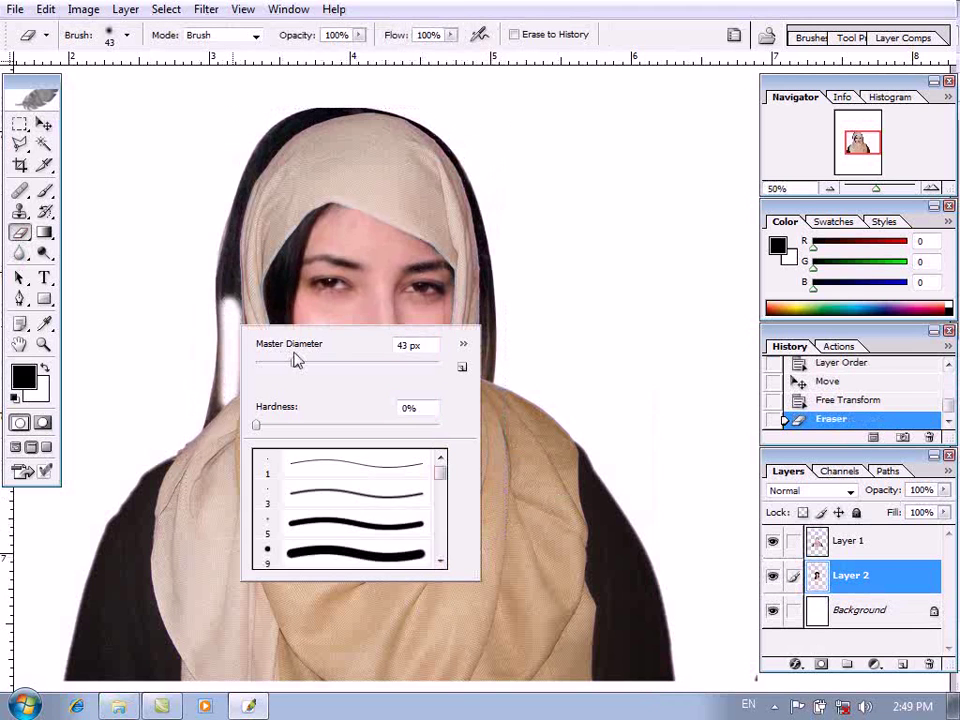
mouse_move(226, 275)
left_mouse_down()
mouse_move(231, 241)
mouse_move(208, 437)
left_mouse_up()
mouse_move(255, 218)
left_mouse_down()
mouse_move(311, 99)
mouse_move(246, 172)
mouse_move(269, 194)
mouse_move(384, 123)
mouse_move(466, 144)
mouse_move(281, 106)
left_mouse_up()
mouse_move(448, 225)
left_mouse_down()
mouse_move(457, 177)
mouse_move(453, 151)
mouse_move(495, 221)
left_mouse_up()
key("ctrl+z")
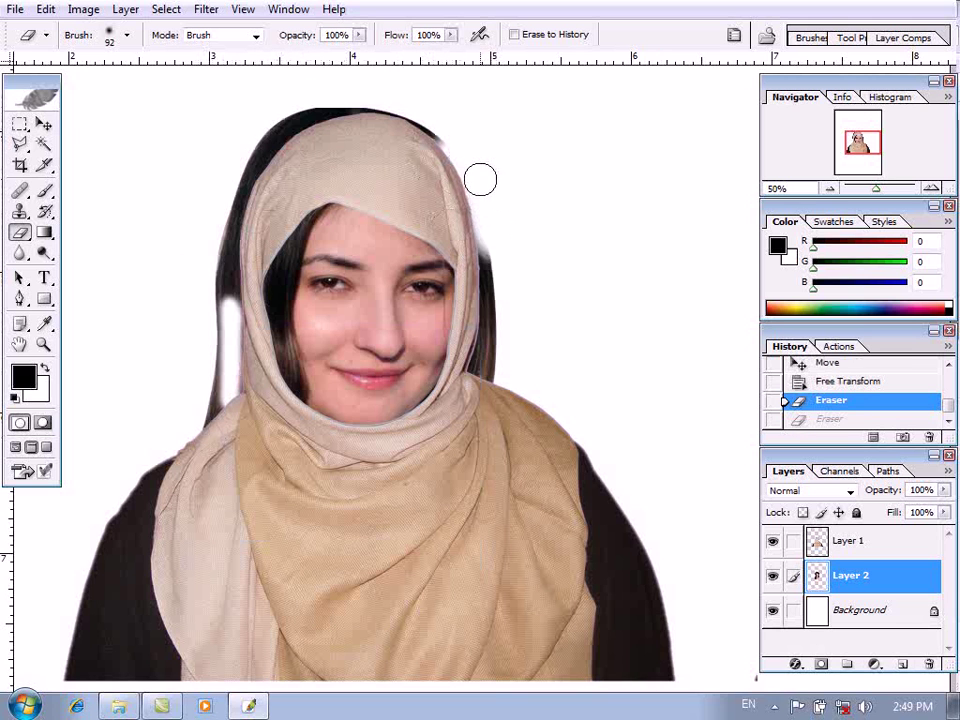
left_click_drag(487, 268, 485, 376)
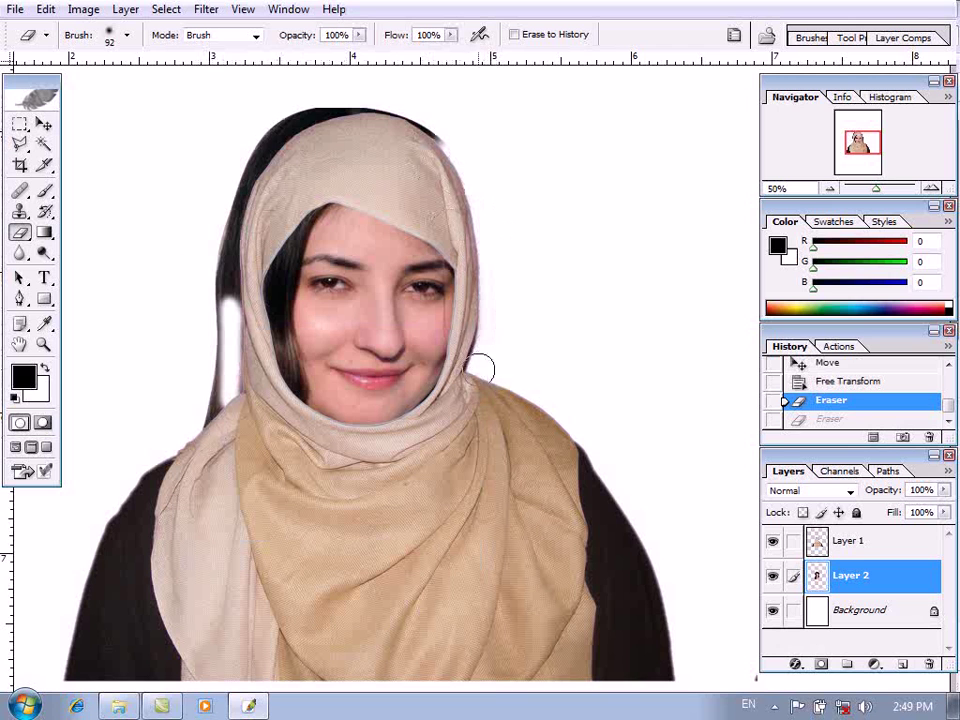
mouse_move(367, 121)
left_mouse_down()
mouse_move(267, 131)
mouse_move(339, 110)
left_mouse_up()
mouse_move(255, 163)
left_mouse_down()
mouse_move(221, 289)
mouse_move(225, 241)
mouse_move(222, 316)
left_mouse_up()
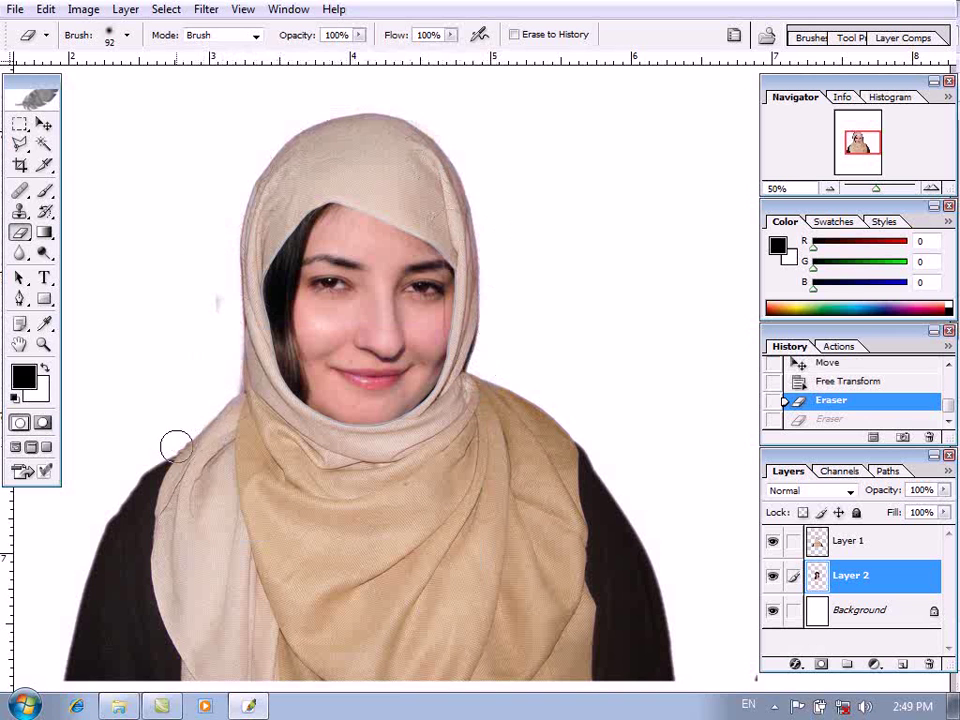
key("ctrl+z")
Merge the hijab layer down into the head layer
left_click(242, 463, "alt")
left_click(242, 463, "alt")
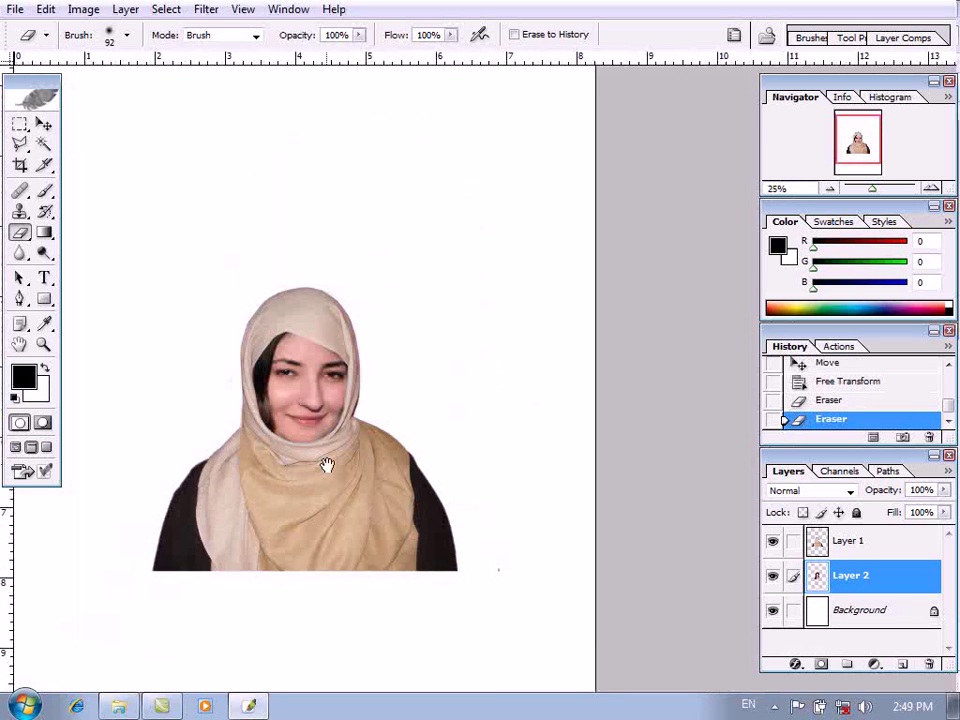
left_click(327, 465)
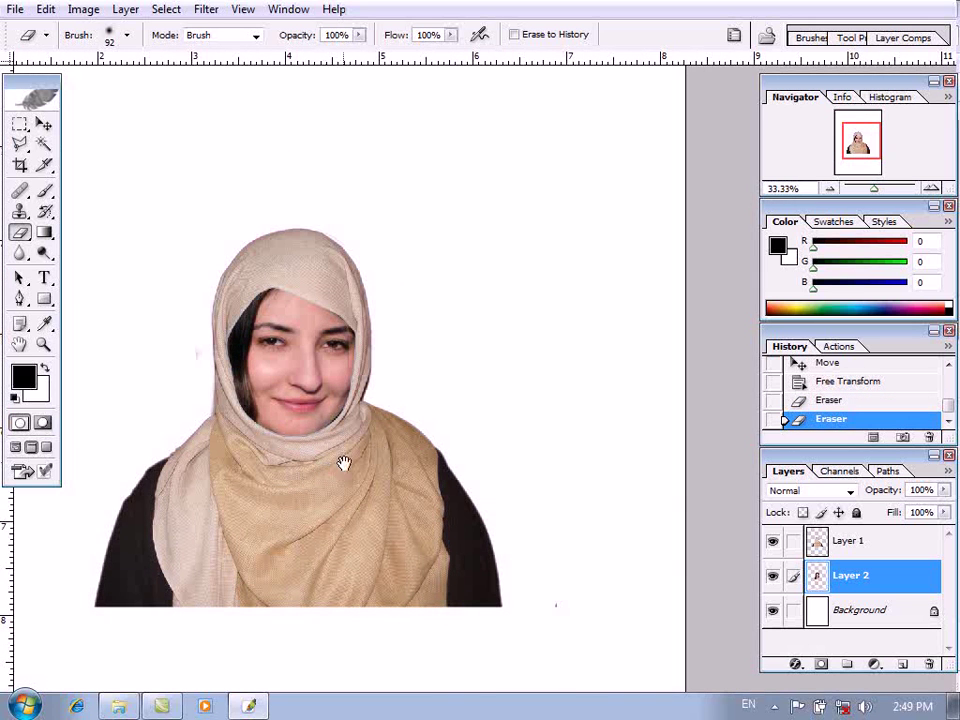
left_click(853, 544)
key("ctrl+e")
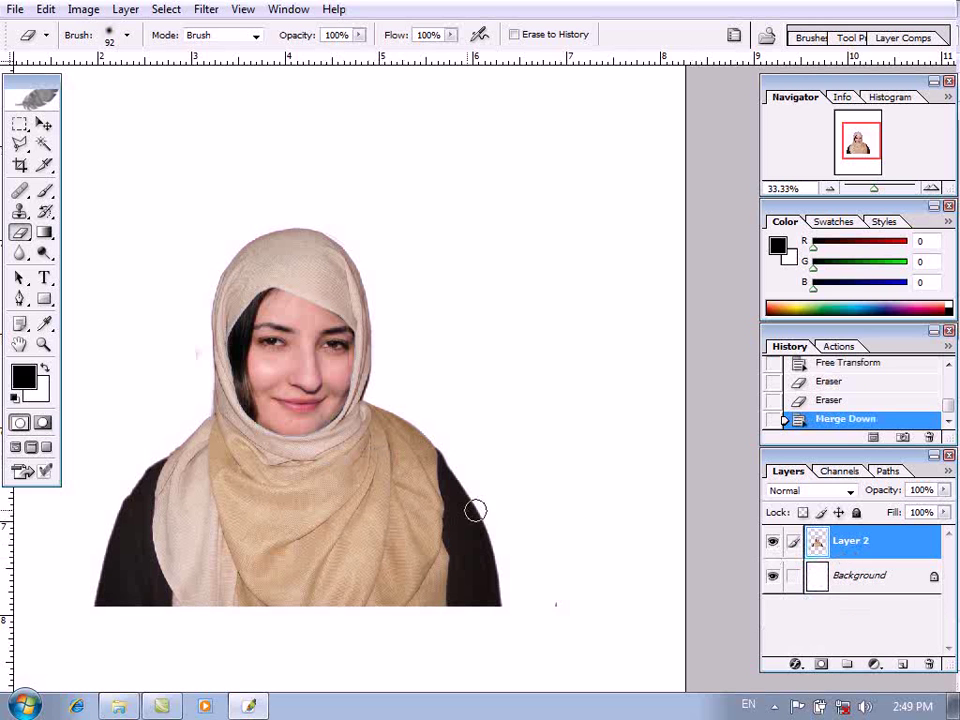
key("b")
left_click(340, 532)
key("ctrl+z")
Move the merged figure higher up on the page
key("v")
mouse_move(399, 528)
left_mouse_down()
mouse_move(386, 450)
mouse_move(388, 484)
left_mouse_up()
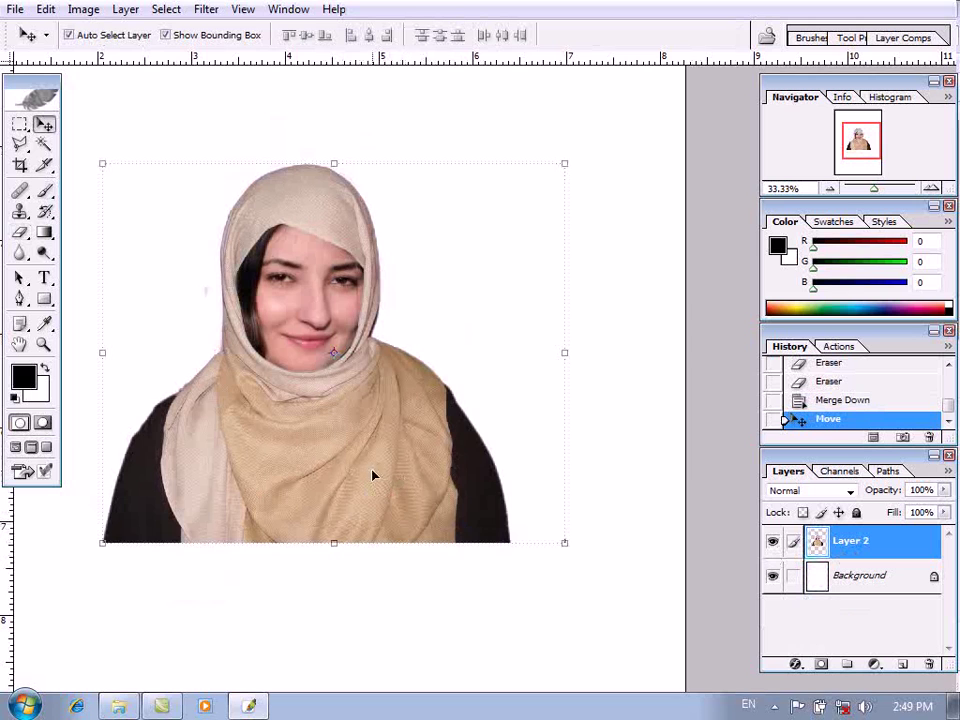
left_click(358, 289, "ctrl")
left_click(358, 289, "ctrl")
left_click_drag(288, 415, 448, 475)
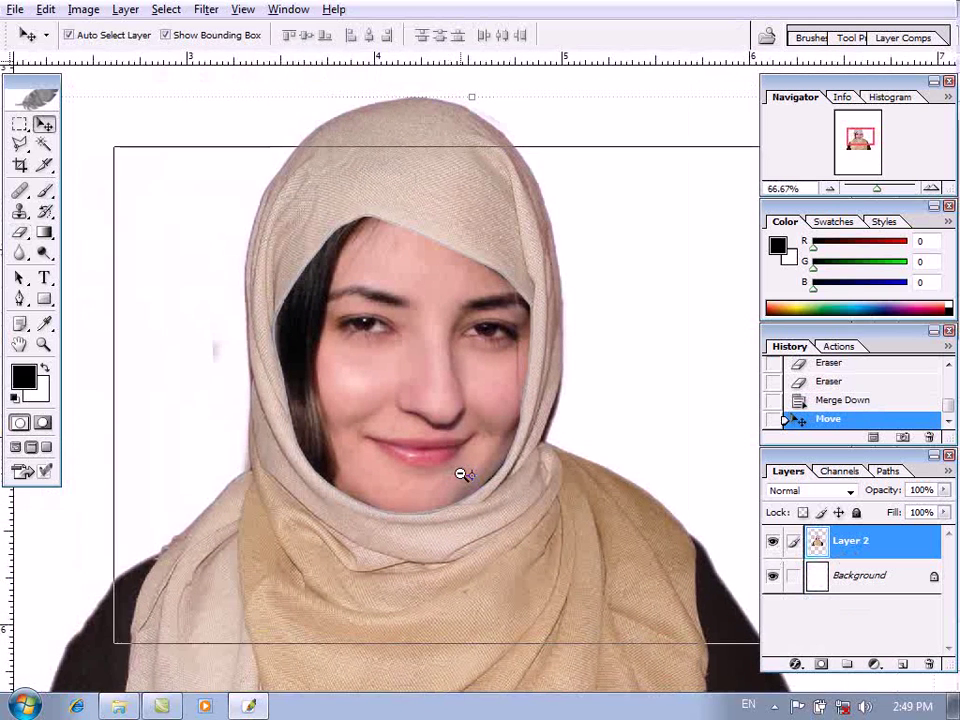
left_click(460, 473, "alt")
left_click(498, 466, "alt")
key("ctrl+w")
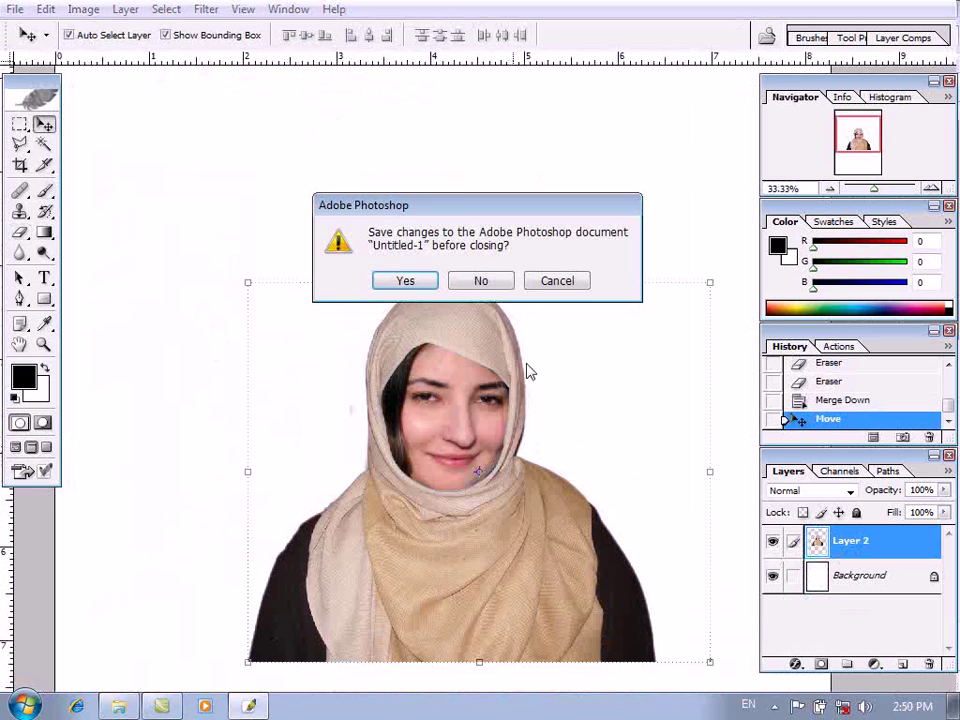
left_click(481, 281)
Switch to Windows Explorer and open the Glasses folder in D:\Photoshop_Tools\photoshop tools
left_click(251, 705)
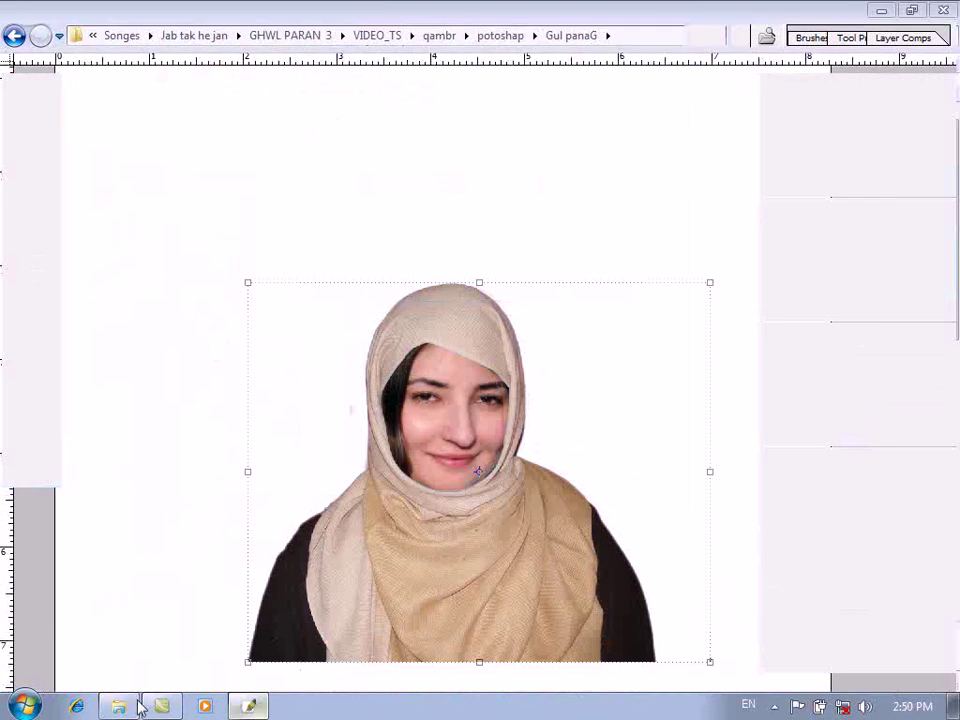
key("BackSpace")
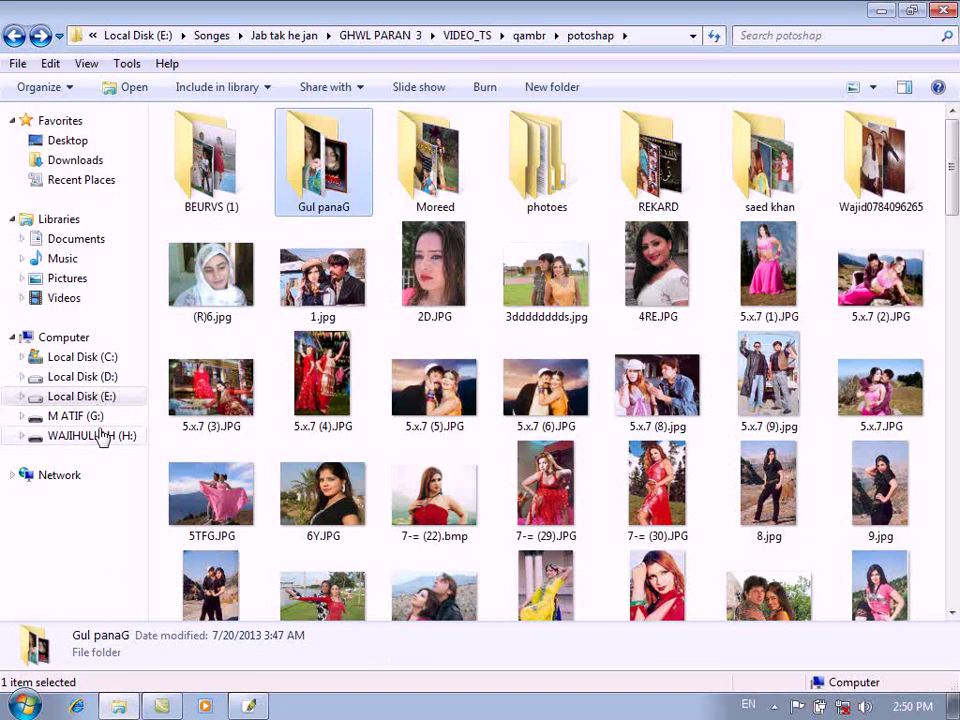
left_click(78, 376)
double_click(630, 180)
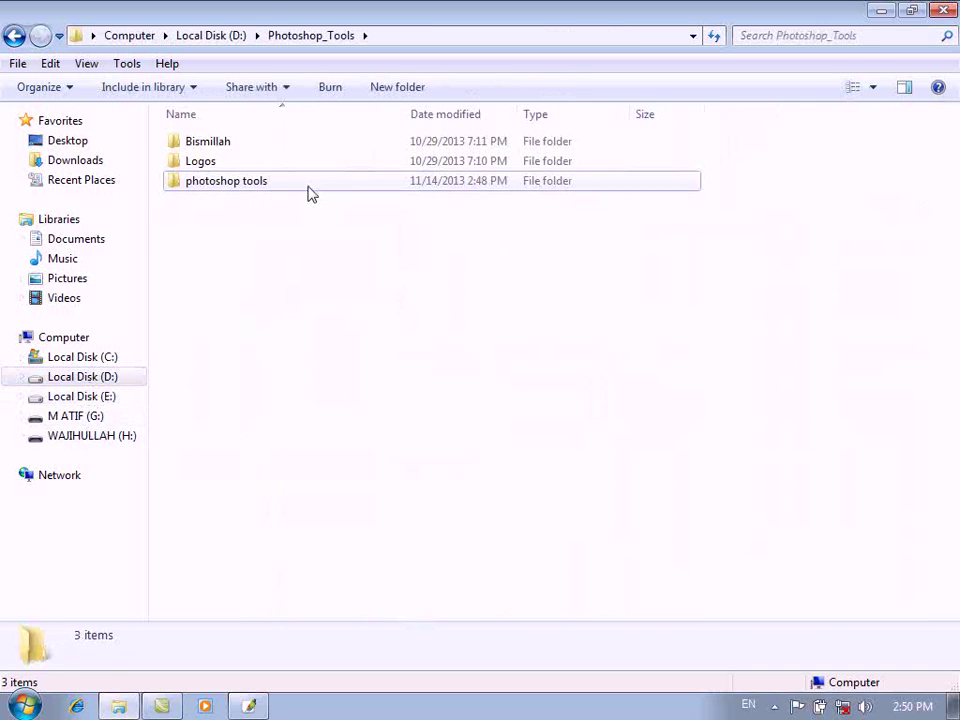
double_click(306, 185)
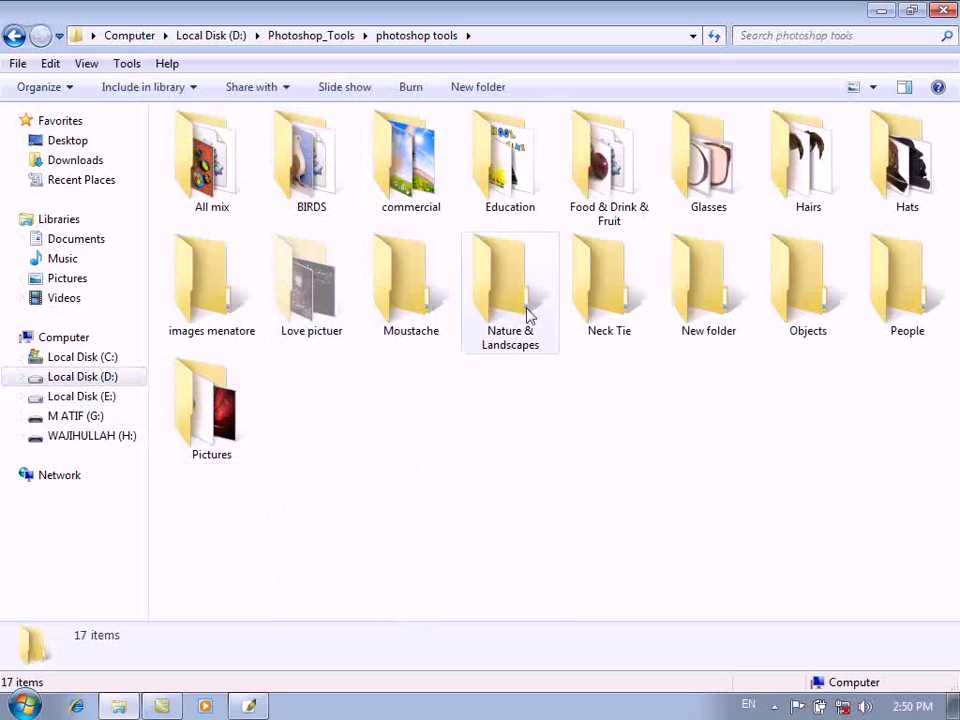
double_click(708, 165)
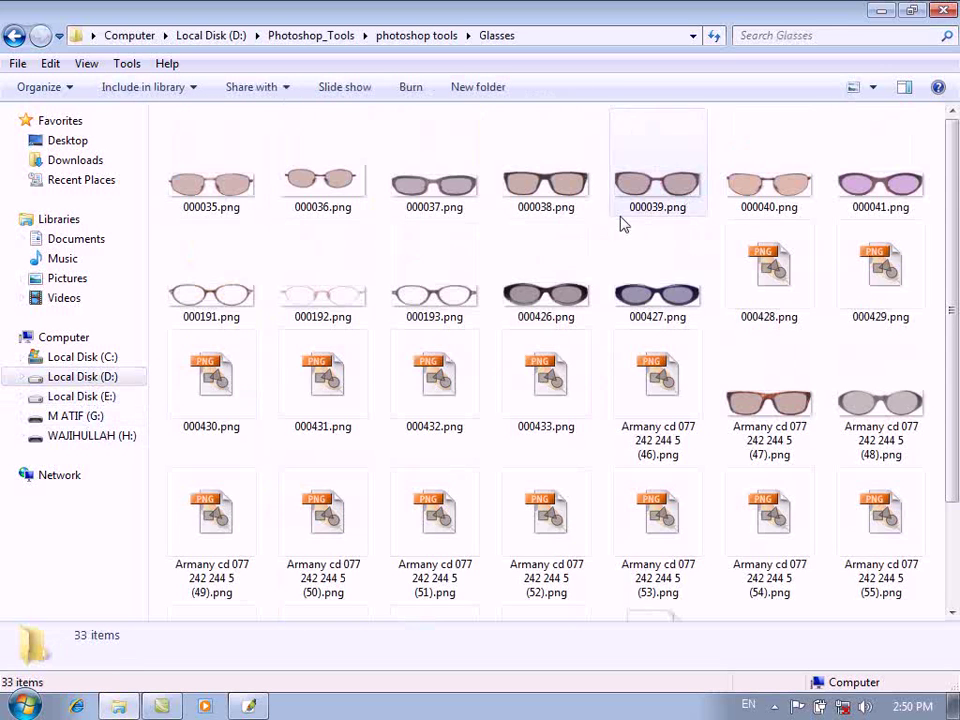
Bring a dark-framed pair of glasses from the folder into the composite as a new layer over the eyes
scroll(564, 377, "down", 3)
left_click(523, 452)
left_click_drag(880, 185, 257, 518)
left_click_drag(225, 202, 487, 408)
key("Return")
Enlarge the dark-framed glasses and reposition them so the lenses sit over both of the woman's eyes
left_click(487, 408, "ctrl")
left_click(487, 408, "ctrl")
left_click(487, 408, "ctrl")
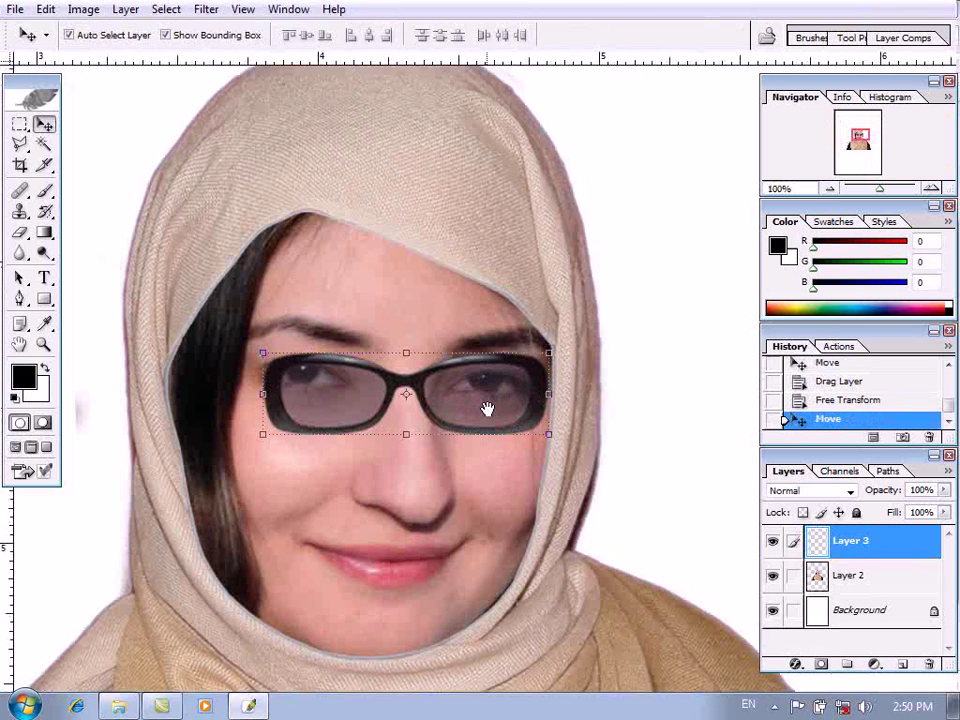
left_click_drag(546, 428, 530, 425)
key("Return")
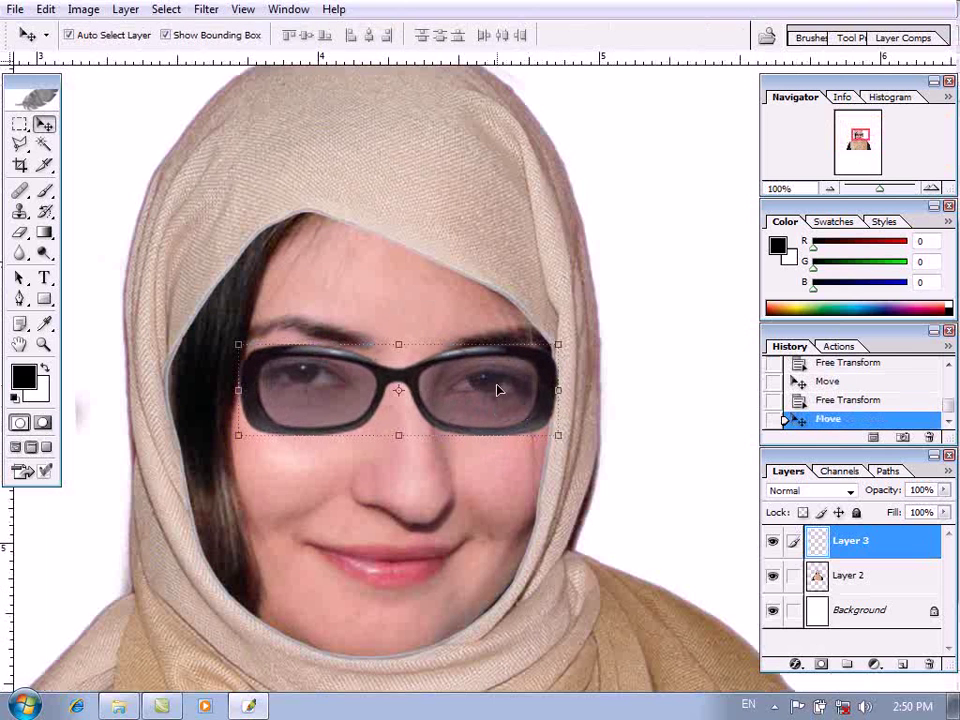
Apply a slight perspective distortion making the image-left lens taller, and widen the glasses to span the face between the hijab edges
mouse_move(238, 347)
left_mouse_down()
mouse_move(241, 327)
mouse_move(243, 339)
left_mouse_up()
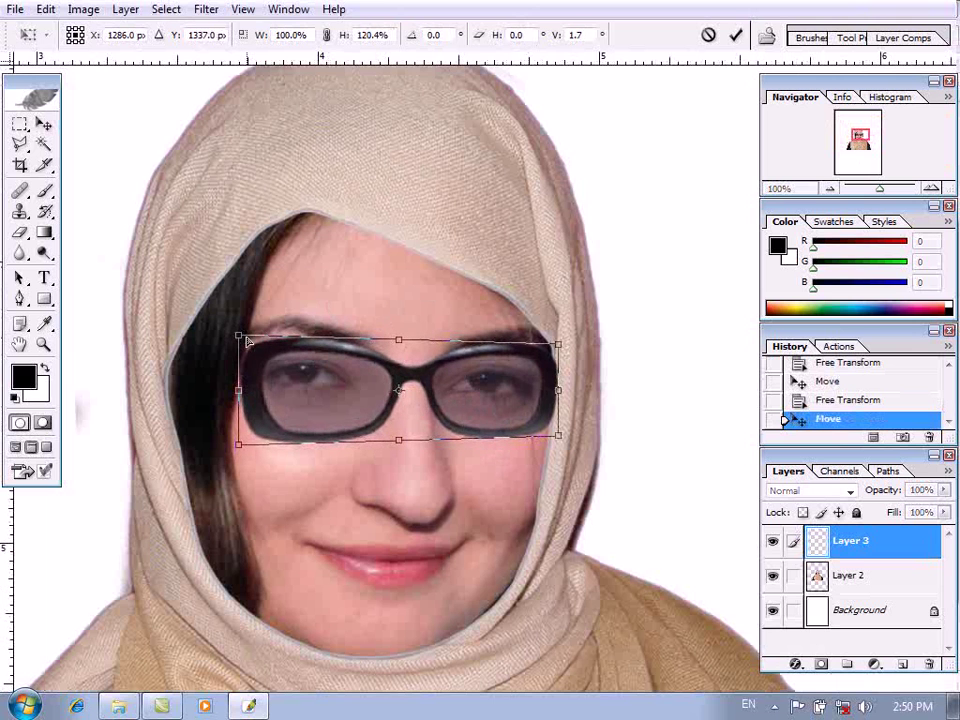
left_click_drag(557, 346, 549, 349)
key("Return")
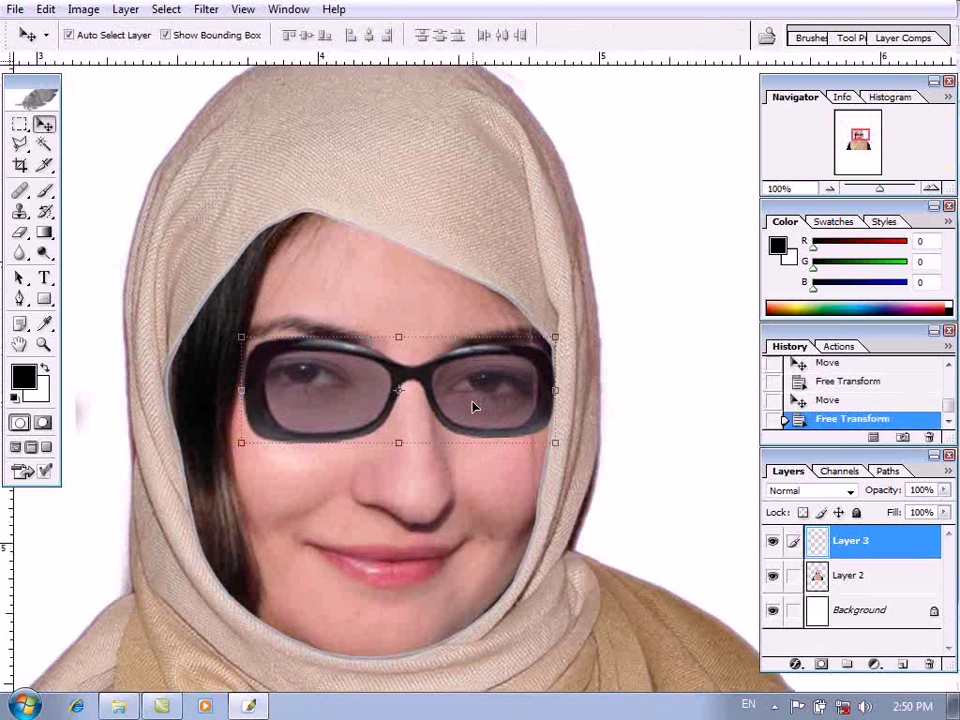
left_click_drag(556, 390, 530, 396)
key("Return")
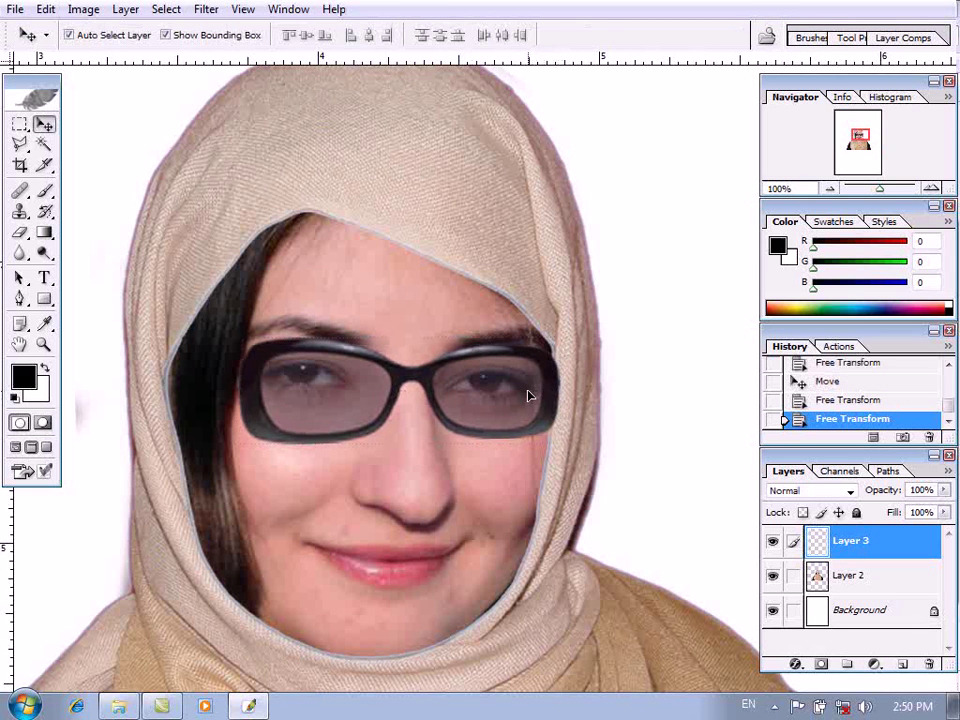
Merge the glasses layer down into the hijab figure's layer
key("ctrl+0")
left_click(548, 522)
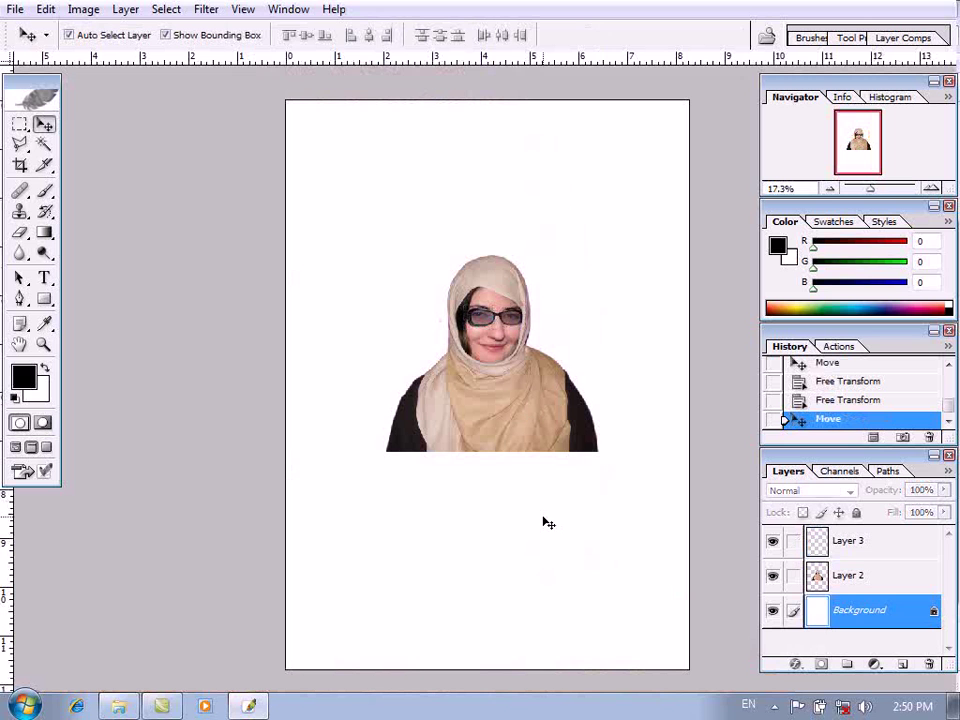
left_click(853, 548)
key("ctrl+e")
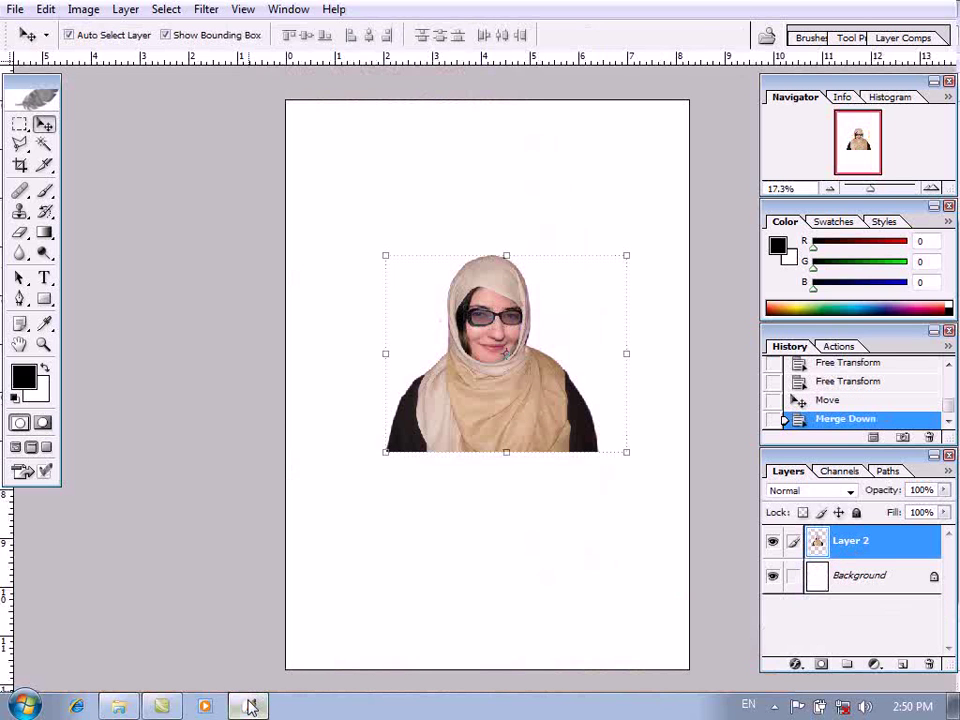
Switch to Windows Explorer, open the Neck Tie folder in photoshop tools, and look through its clothing templates
left_click(250, 706)
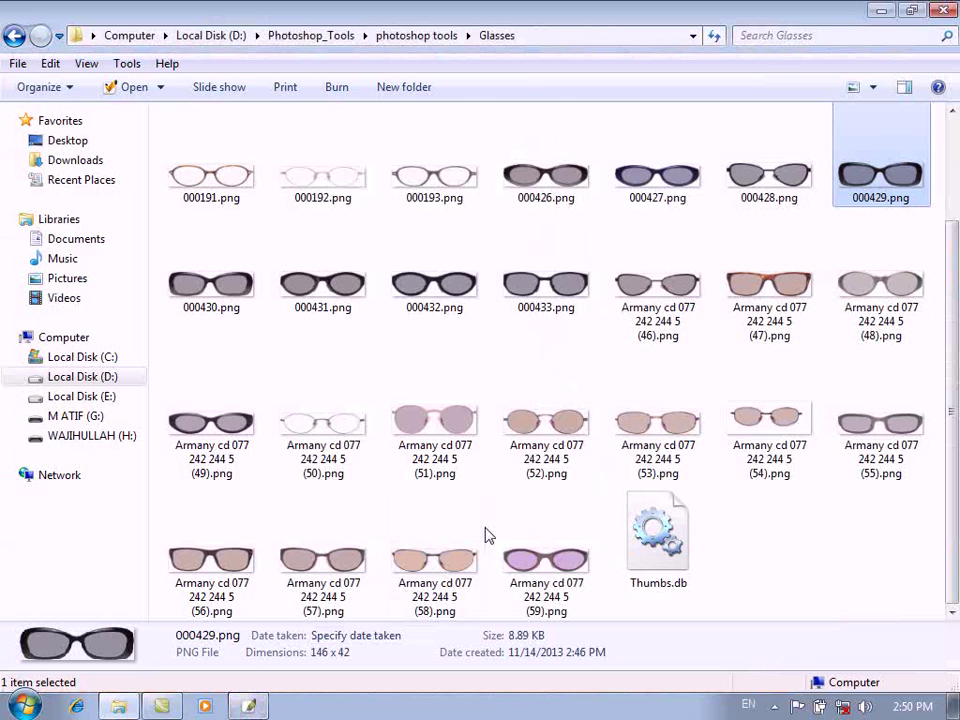
key("BackSpace")
double_click(606, 305)
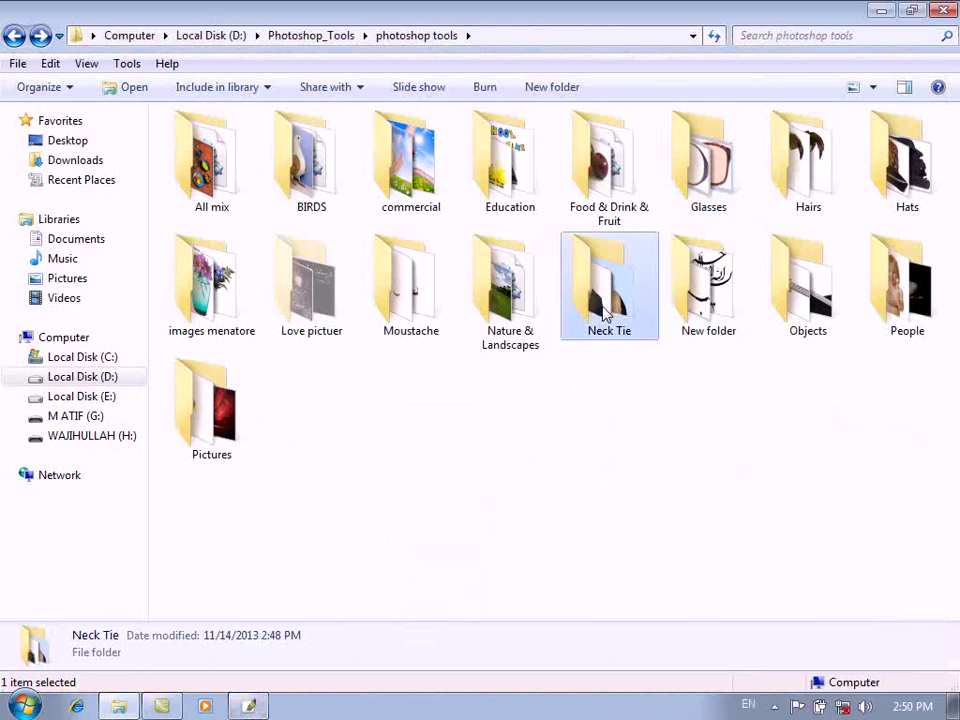
scroll(606, 332, "down", 4)
scroll(612, 393, "down", 12)
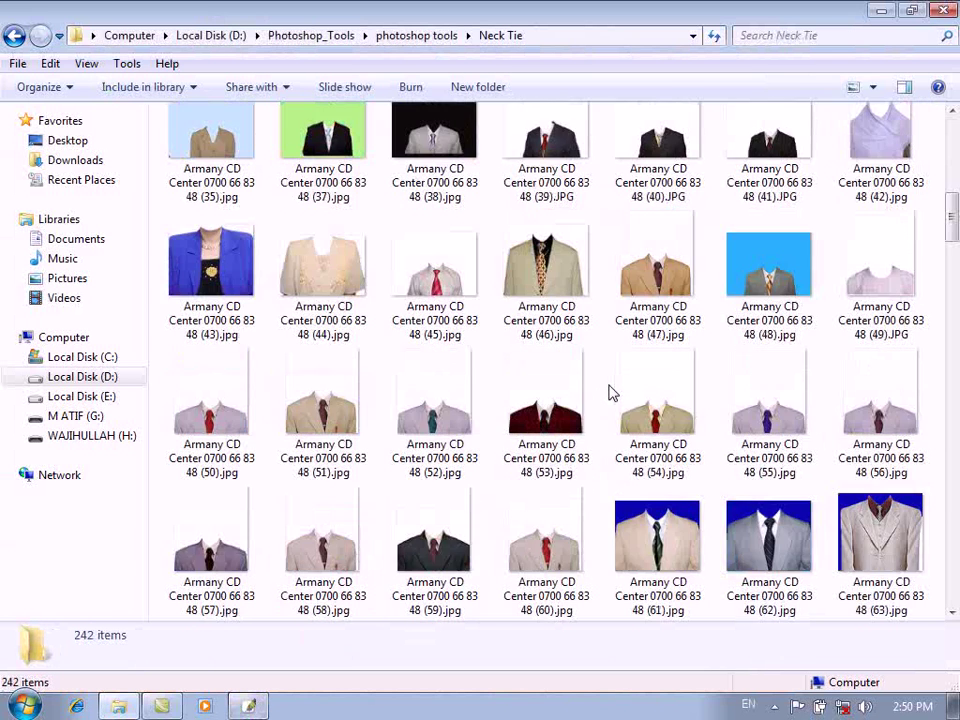
scroll(613, 427, "down", 2)
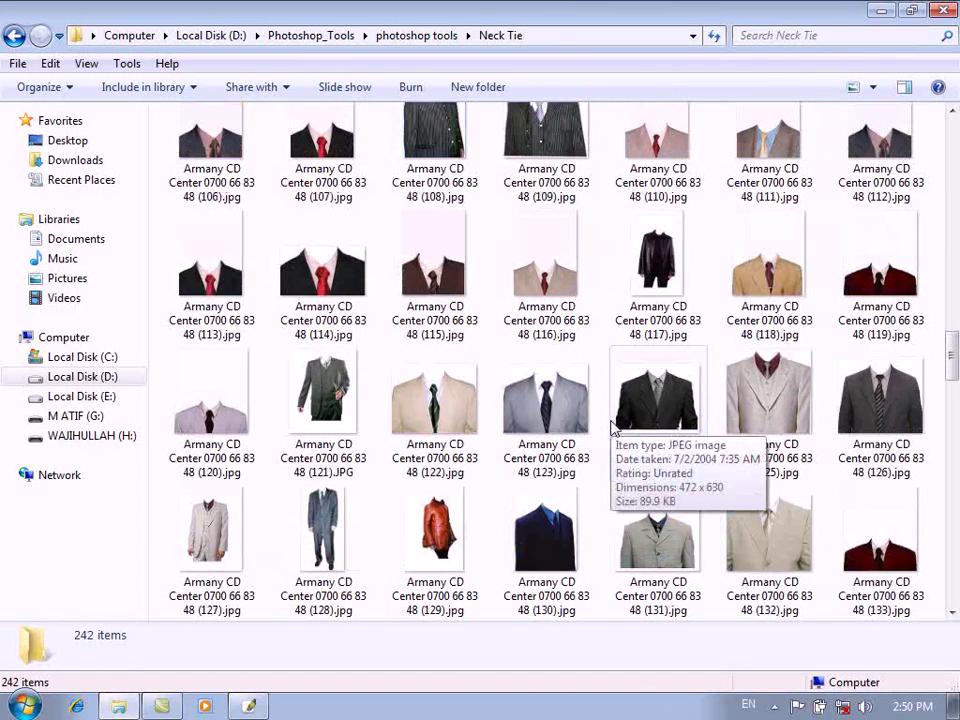
scroll(613, 427, "down", 2)
Preview the reddish-brown leather coat template numbered 129 at full size and close the preview
left_click(443, 238)
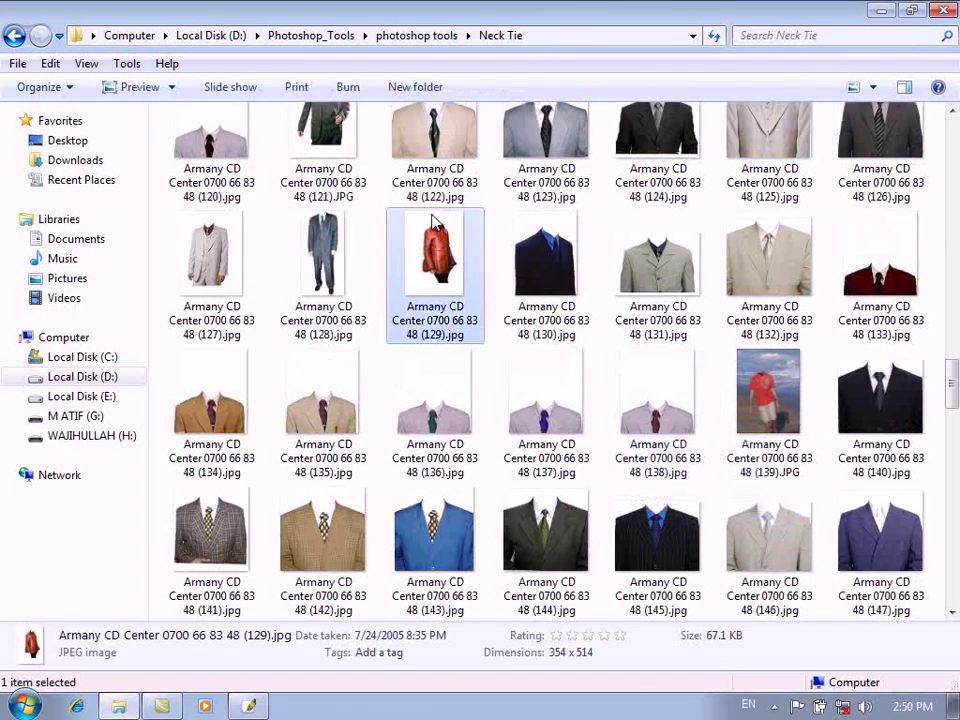
double_click(443, 238)
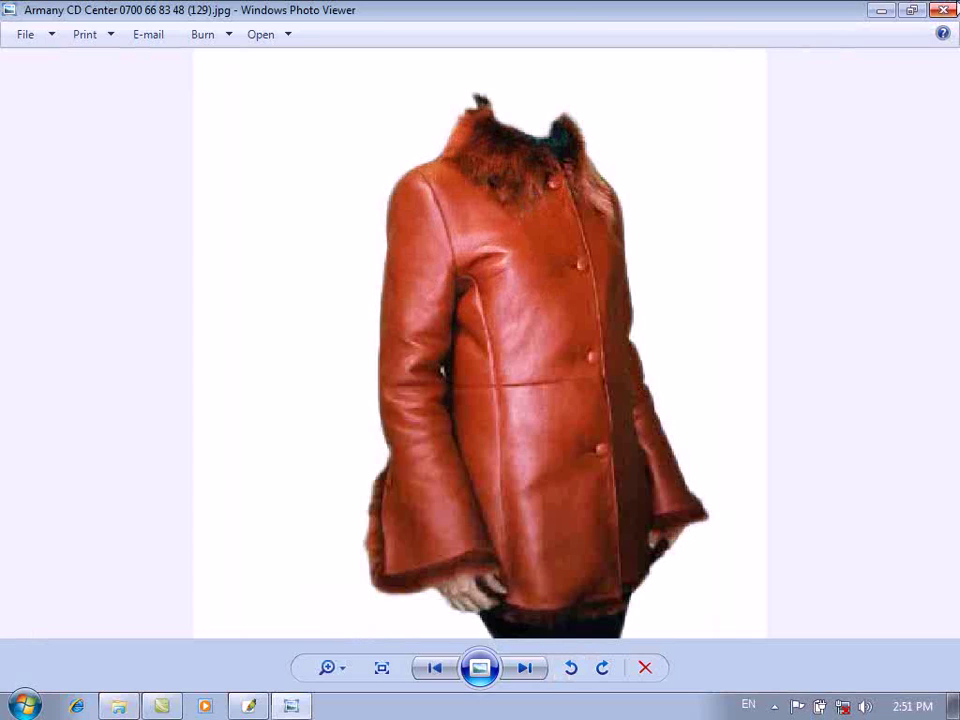
left_click(955, 9)
left_click_drag(439, 248, 435, 239)
Browse the remaining Neck Tie templates and preview the blue women's blazer numbered 218
scroll(555, 420, "down", 4)
scroll(555, 420, "down", 10)
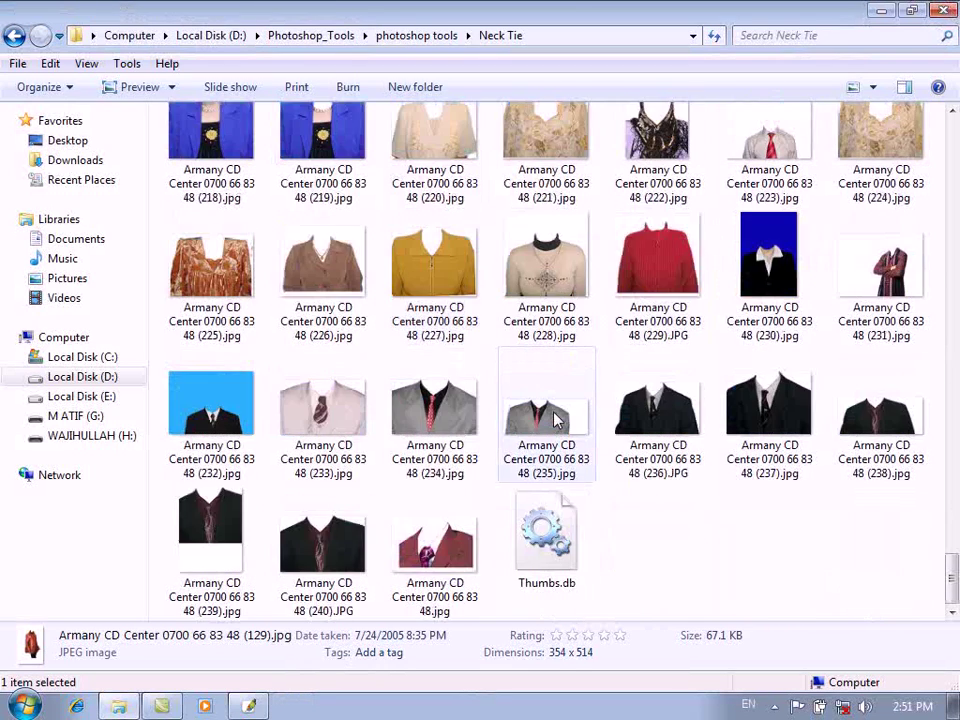
scroll(555, 420, "up", 3)
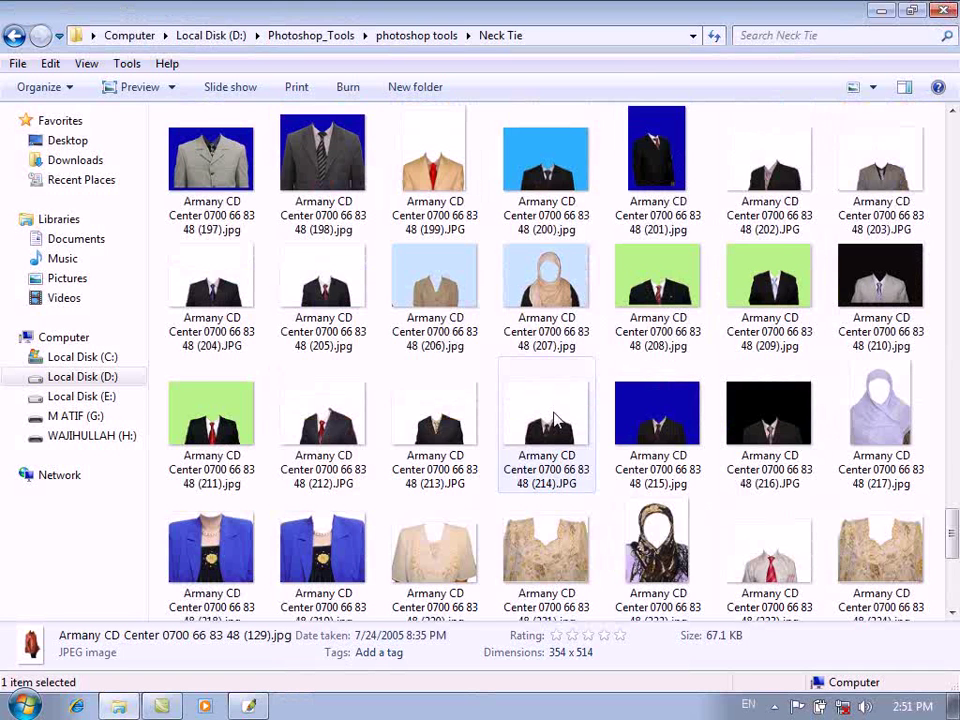
scroll(555, 420, "down", 3)
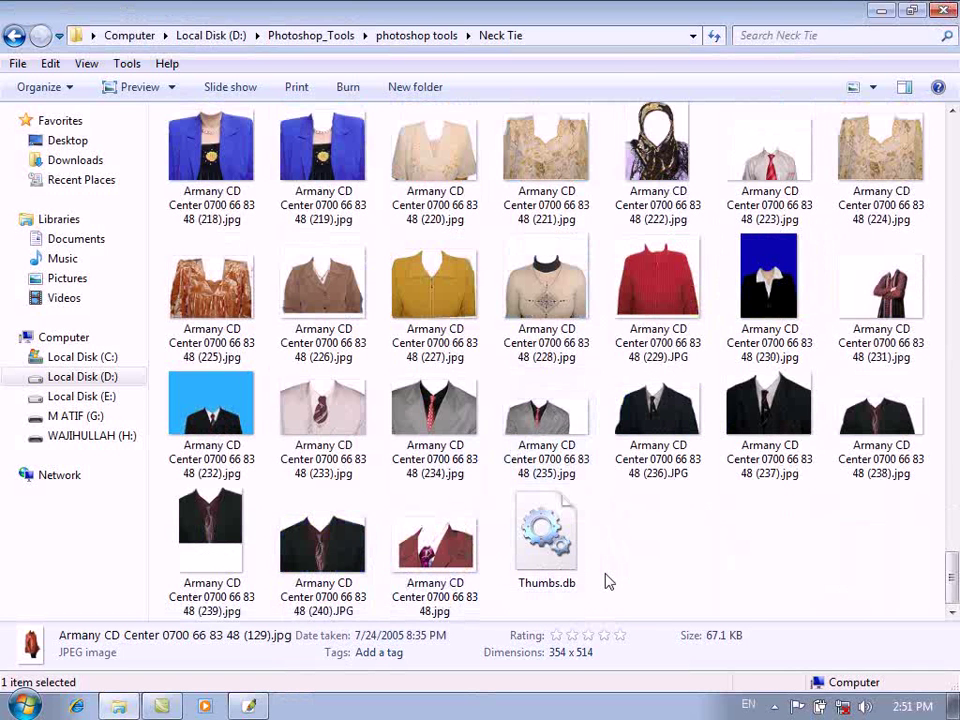
left_click(665, 557)
scroll(800, 380, "up", 1)
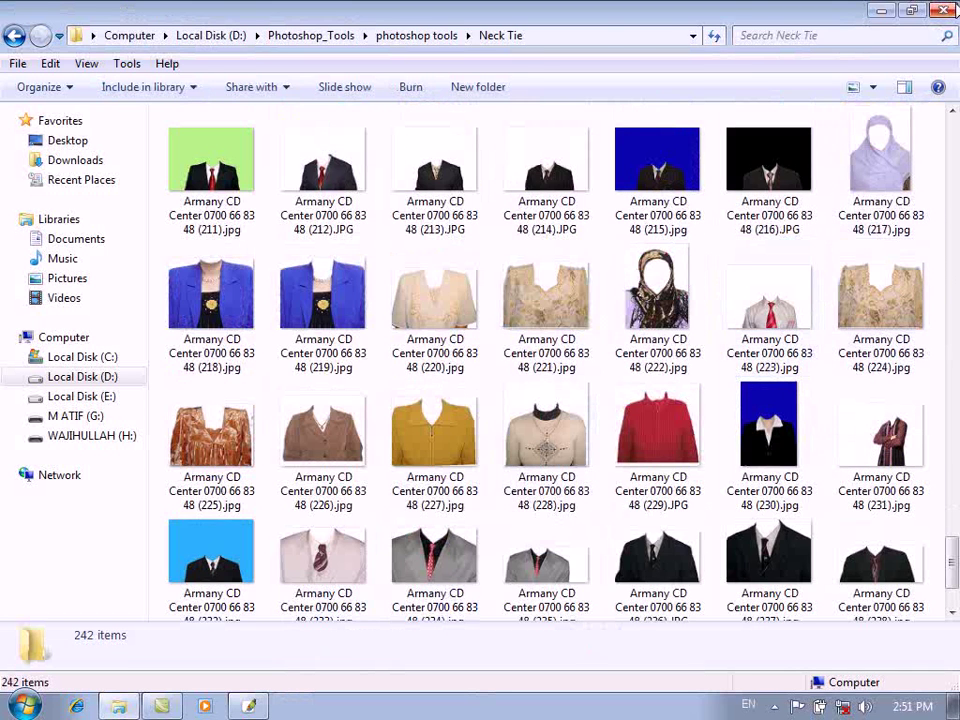
double_click(225, 300)
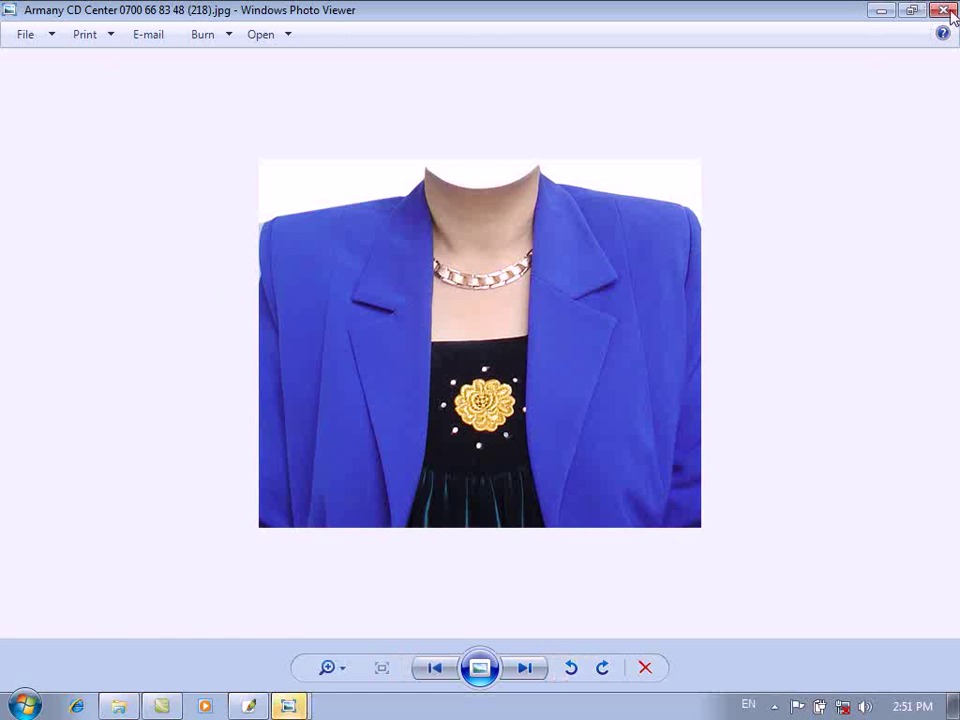
left_click(290, 707)
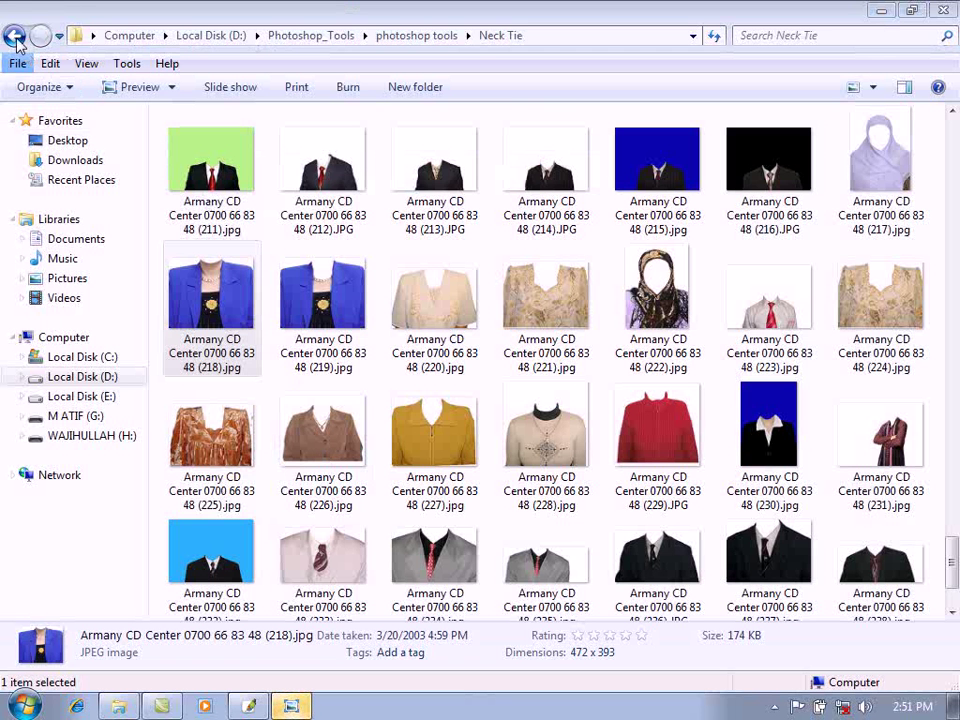
Open the Hairs folder in photoshop tools and look through its hairstyle cutouts
left_click(14, 40)
double_click(846, 178)
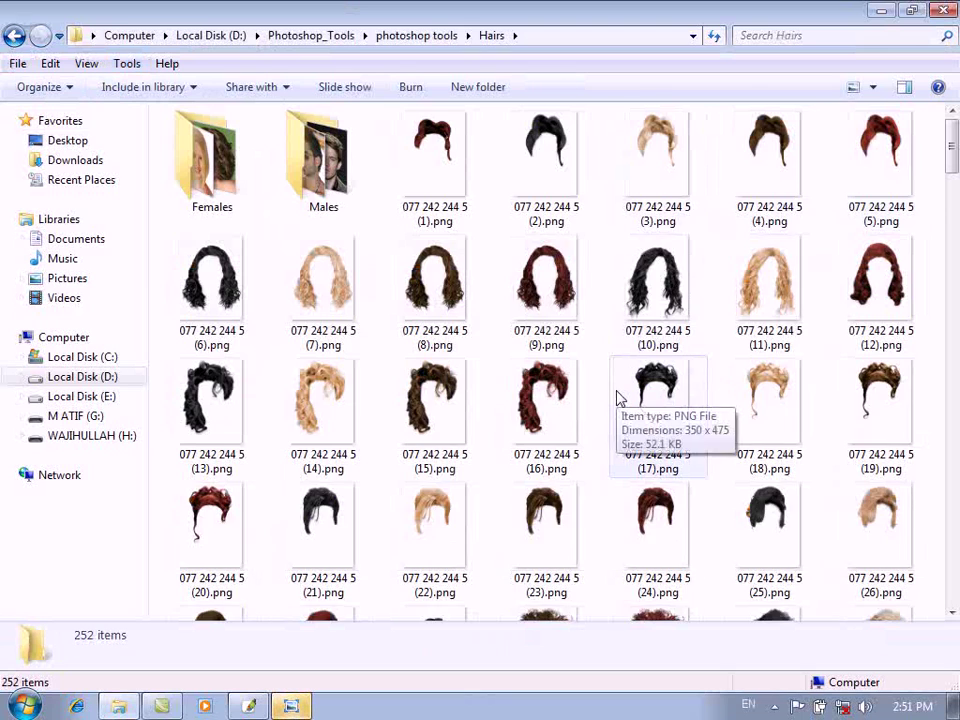
scroll(617, 398, "down", 3)
scroll(617, 398, "down", 9)
scroll(617, 398, "up", 11)
Look through the photos in the Males subfolder and return to the Hairs folder
left_click(360, 176)
double_click(358, 176)
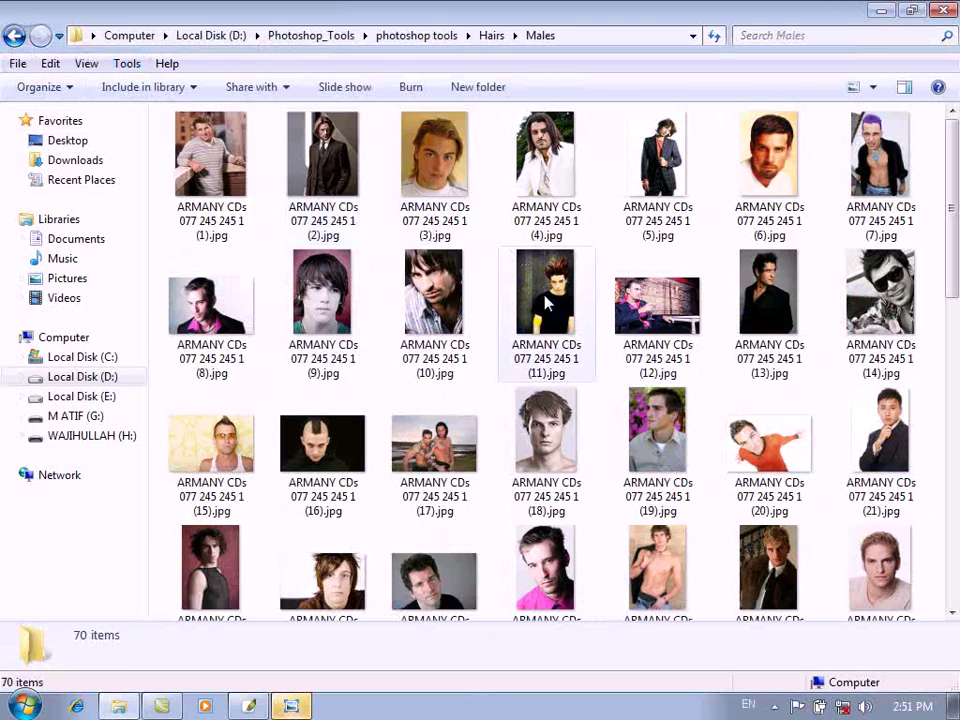
scroll(544, 300, "down", 5)
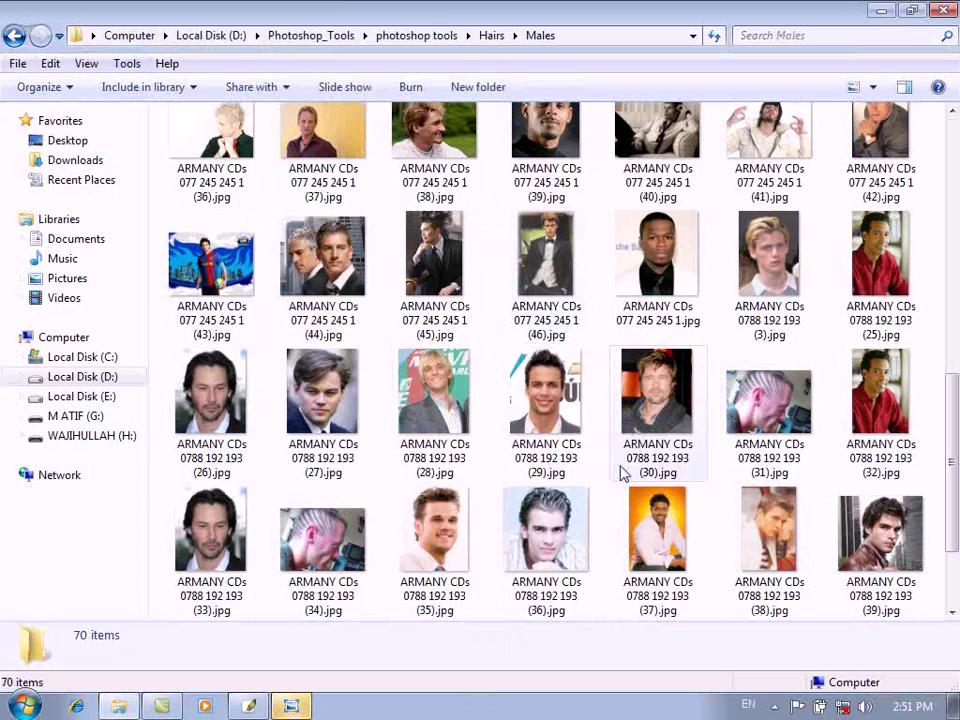
left_click(434, 390)
key("BackSpace")
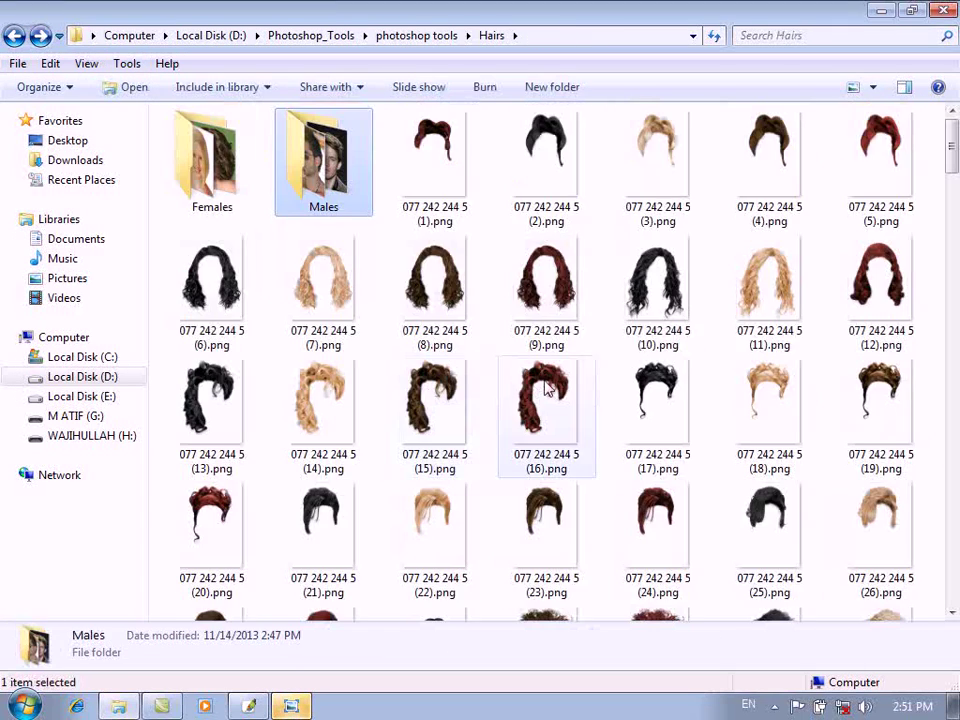
Bring the long straight black hair PNG numbered 64 into Photoshop and return to the Hairs folder in Windows Explorer
scroll(546, 390, "down", 10)
scroll(456, 268, "up", 2)
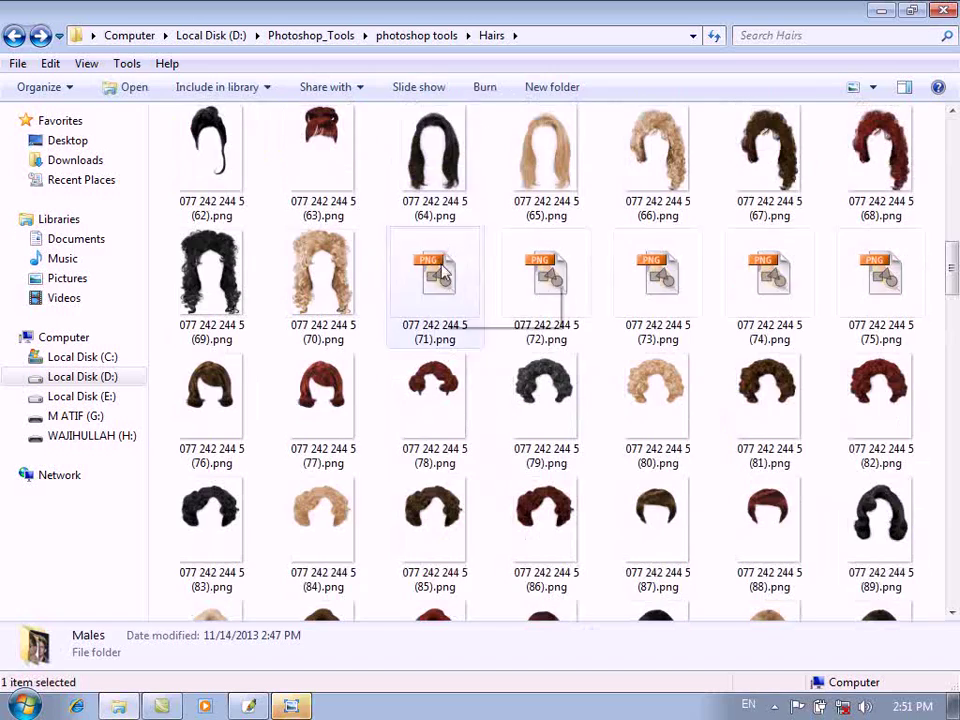
left_click_drag(429, 139, 332, 489)
left_click(124, 703)
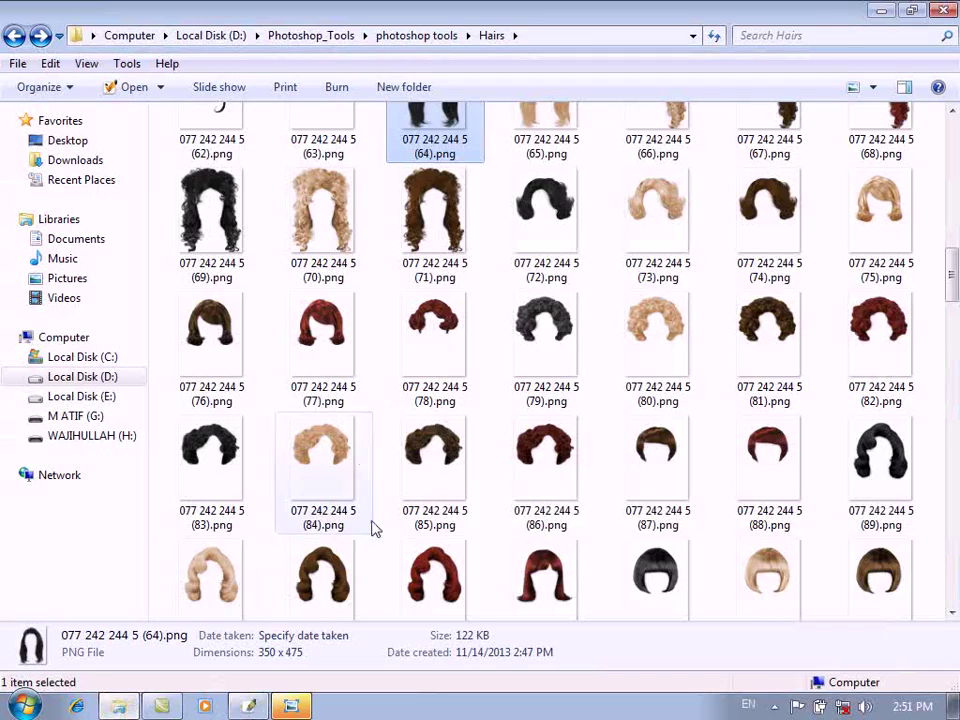
Leave the photoshop tools folders and open Local Disk (E:)
key("BackSpace")
key("BackSpace")
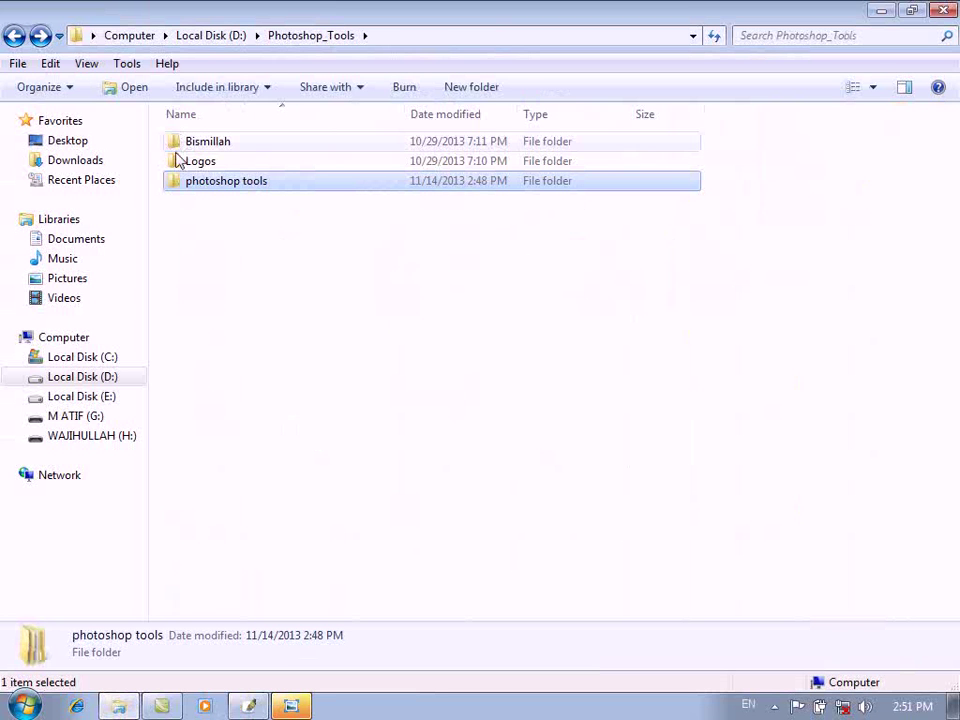
left_click(71, 414)
left_click(82, 396)
Check the folders on drive E:, look inside the trainings folder, and return to the drive's root
left_click(716, 208)
left_click(806, 202)
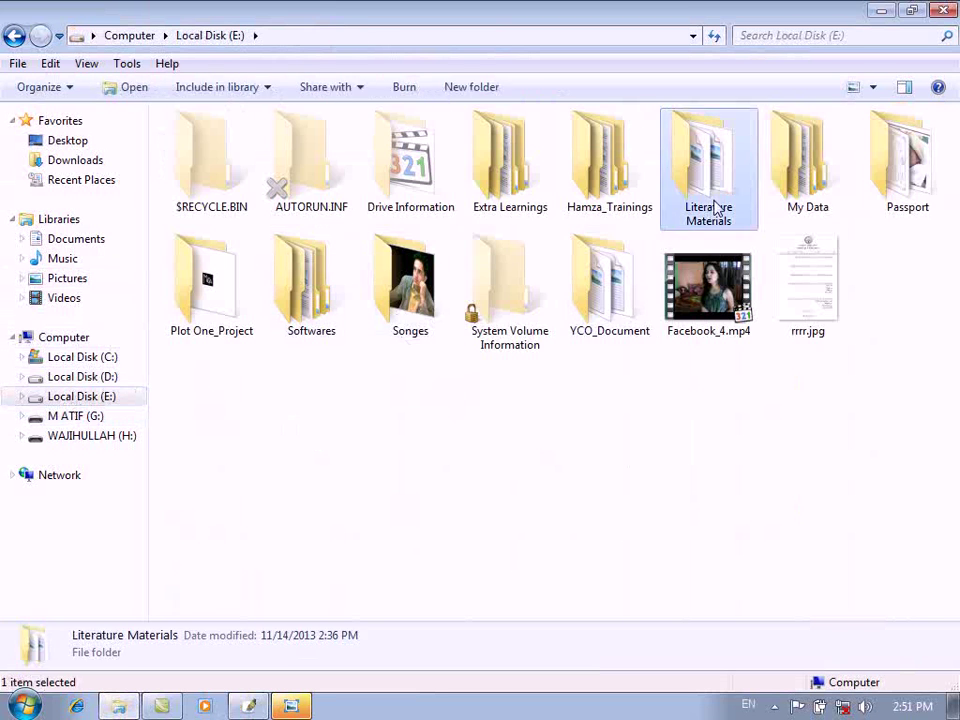
left_click(896, 194)
left_click(734, 189)
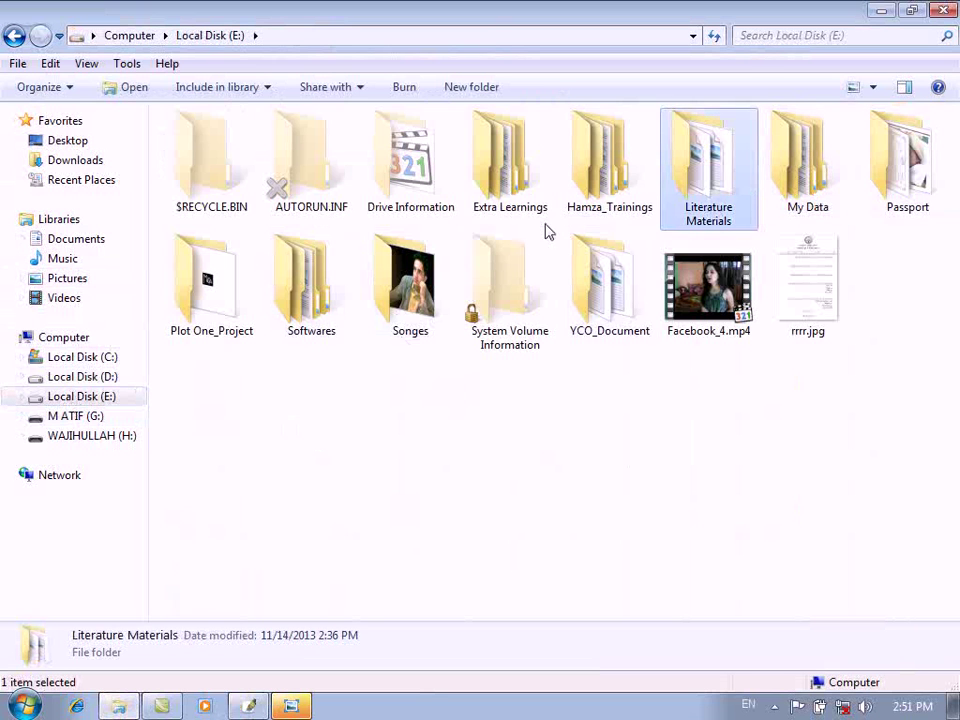
left_click(328, 317)
left_click(229, 312)
left_click(655, 185)
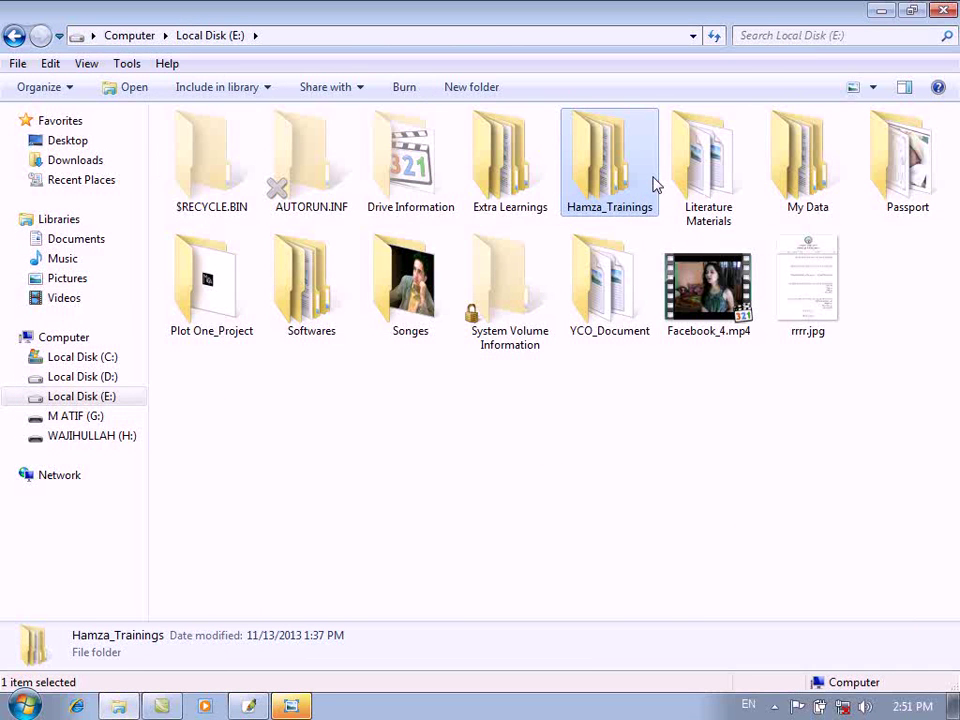
double_click(655, 185)
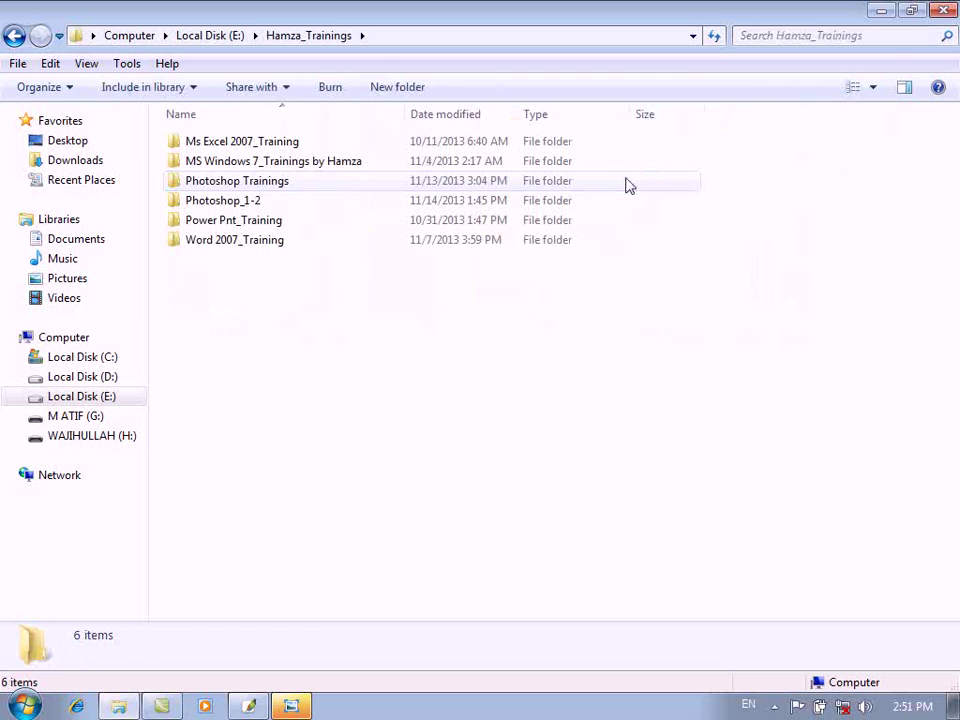
key("BackSpace")
Open the nested folders Songes, Jab tak he jan, GHWL PARAN 3 and VIDEO_TS, and the media subfolder inside
double_click(414, 300)
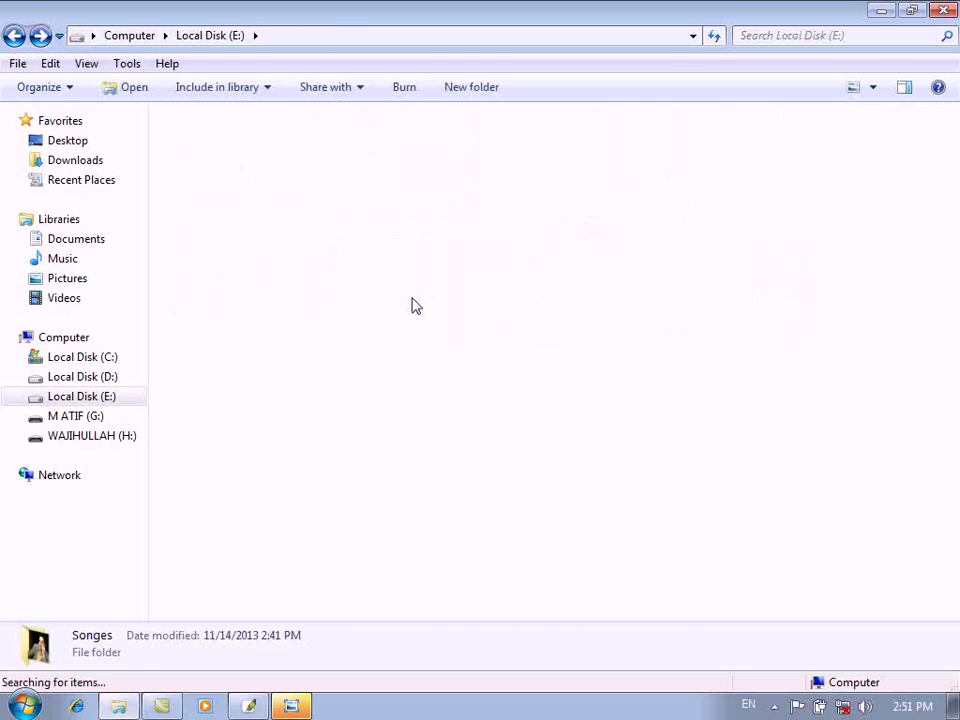
double_click(323, 160)
double_click(214, 142)
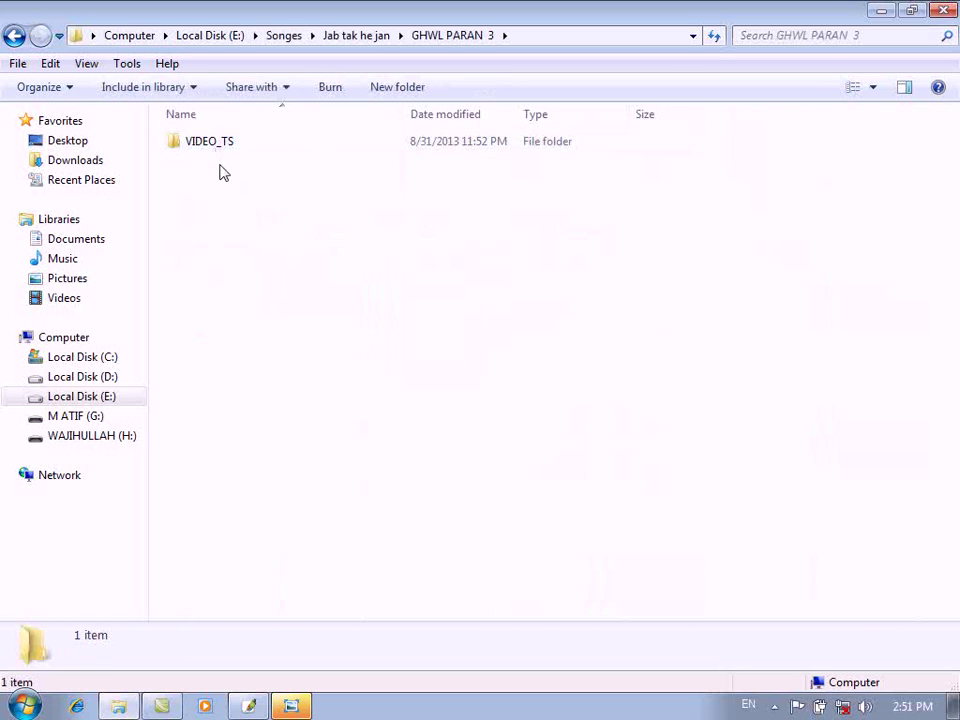
double_click(216, 142)
double_click(222, 202)
Open the potoshap folder and its Gul panaG subfolder, and look through the women's portrait photos
left_click(375, 184)
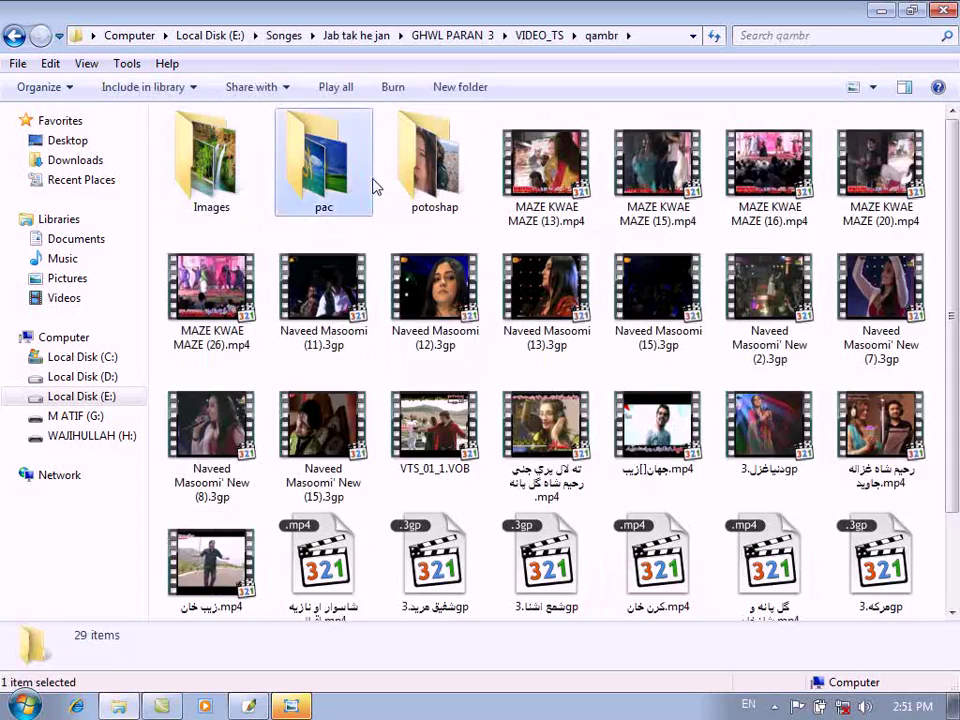
double_click(448, 185)
scroll(579, 343, "down", 3)
scroll(577, 340, "up", 3)
double_click(323, 160)
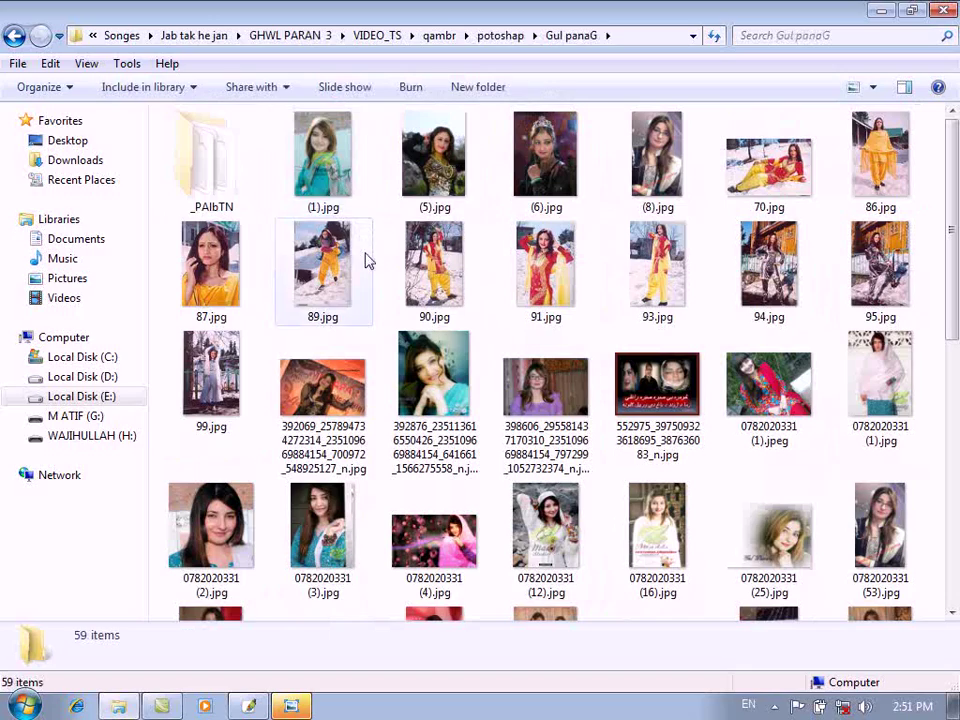
scroll(366, 265, "down", 10)
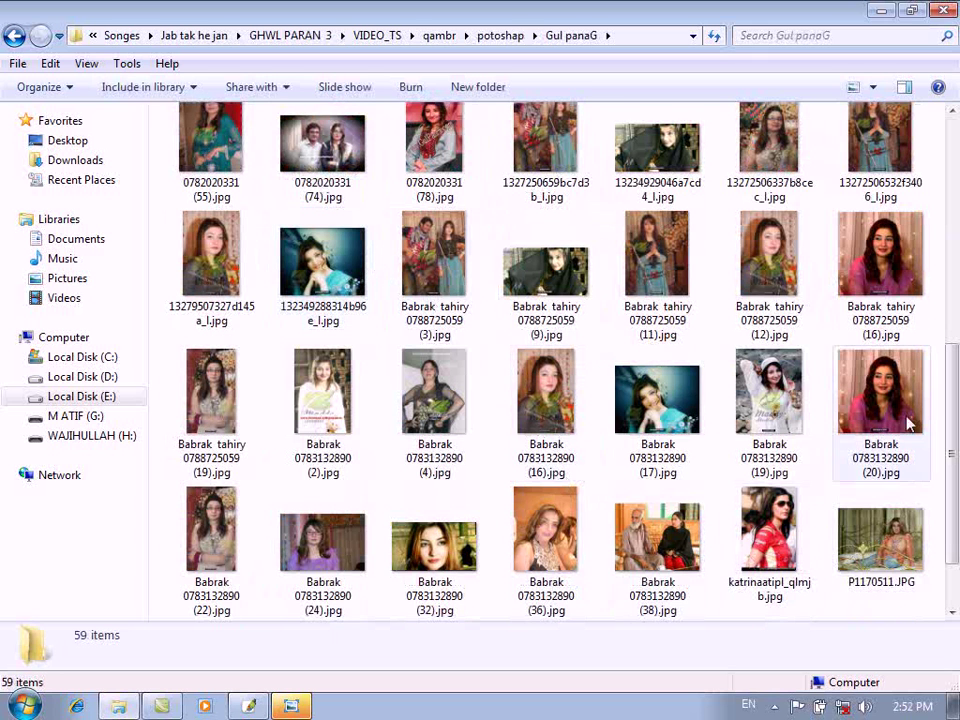
Open the chosen portrait with the green scarf in Photoshop, copy the hairstyle cutout into it, and show the document full screen
left_click_drag(545, 390, 320, 480)
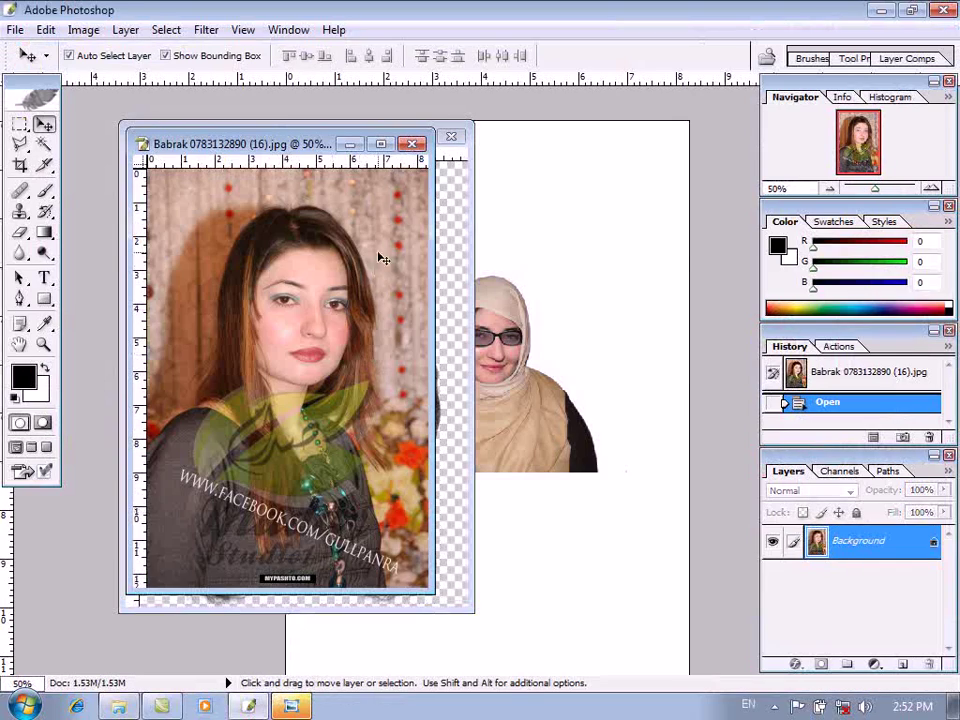
left_click_drag(336, 146, 727, 151)
left_click_drag(294, 272, 708, 325)
key("f")
Position the hairstyle over the woman's head and scale it to about 139.5% so it frames her face
left_click_drag(528, 400, 527, 326)
left_click_drag(568, 430, 590, 471)
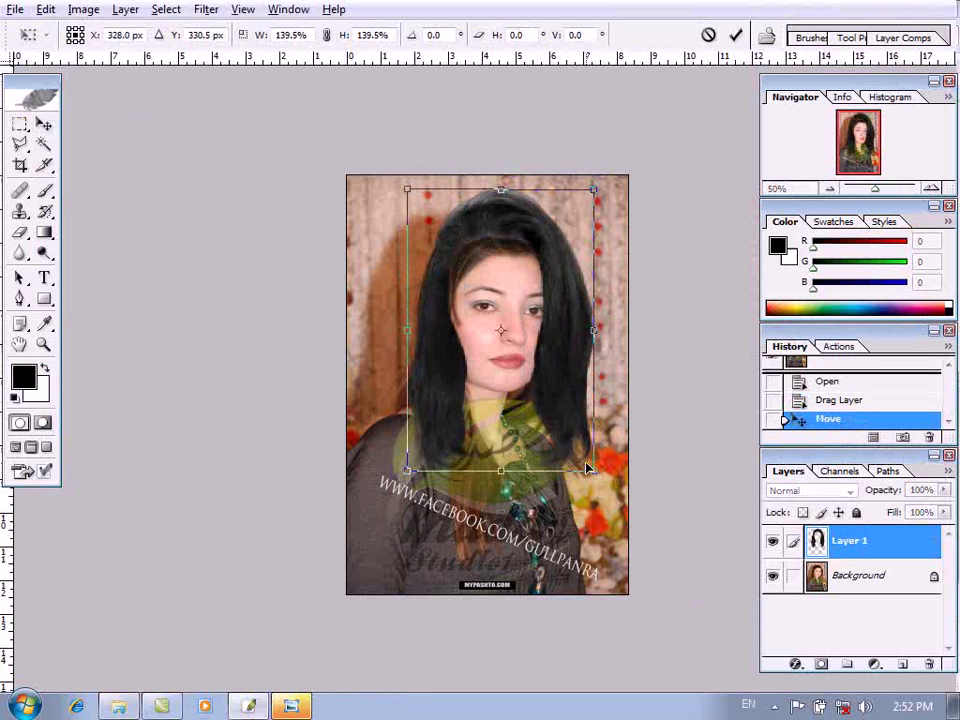
key("Return")
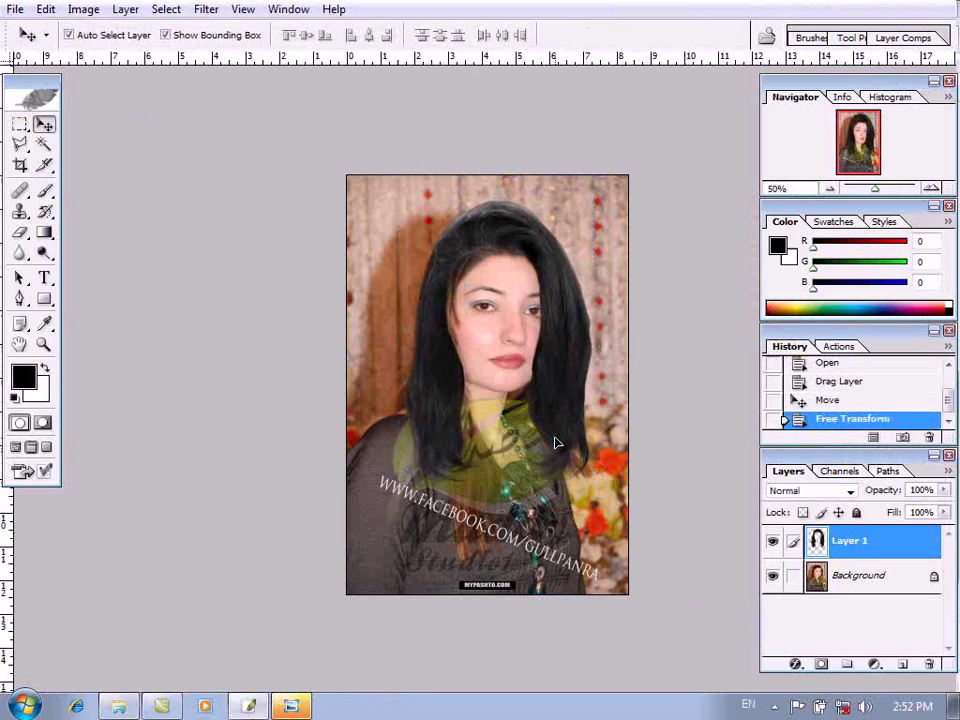
left_click_drag(558, 442, 557, 441)
left_click(544, 396, "ctrl")
left_click(544, 396, "ctrl")
left_click_drag(527, 388, 539, 491)
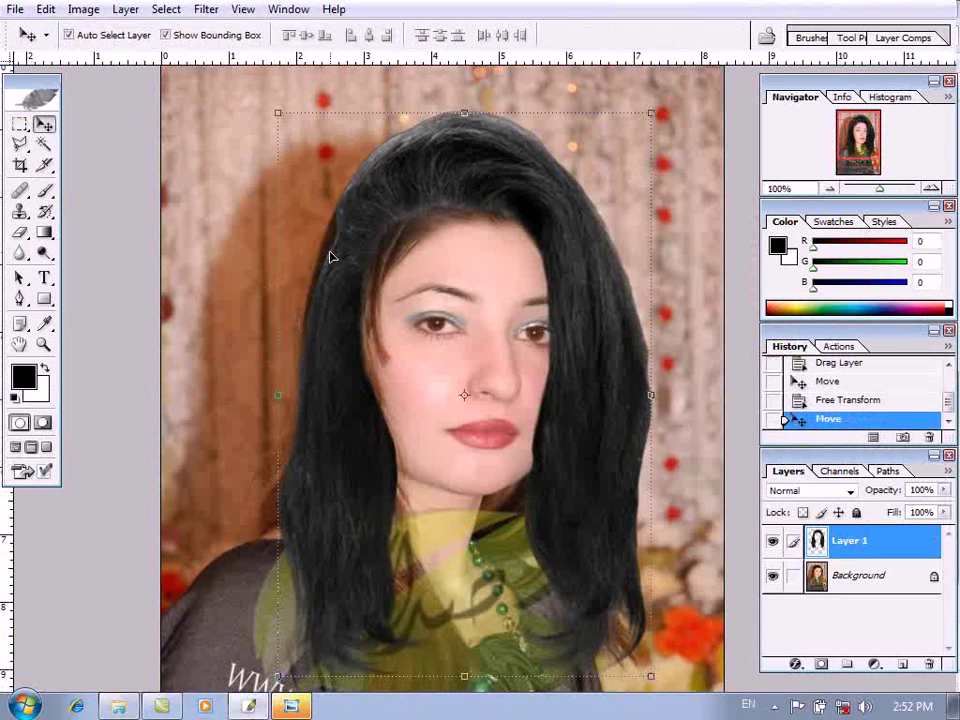
Flip the hair layer horizontally and shift it slightly to align it with the woman's face
key("ctrl+t")
right_click(407, 221)
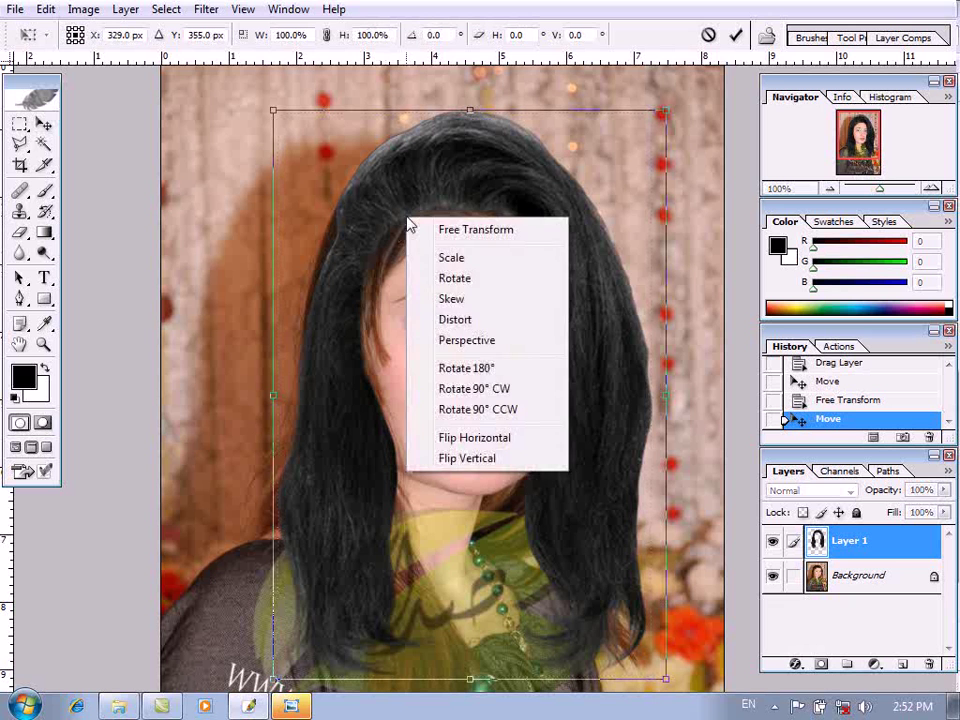
left_click(475, 438)
key("Return")
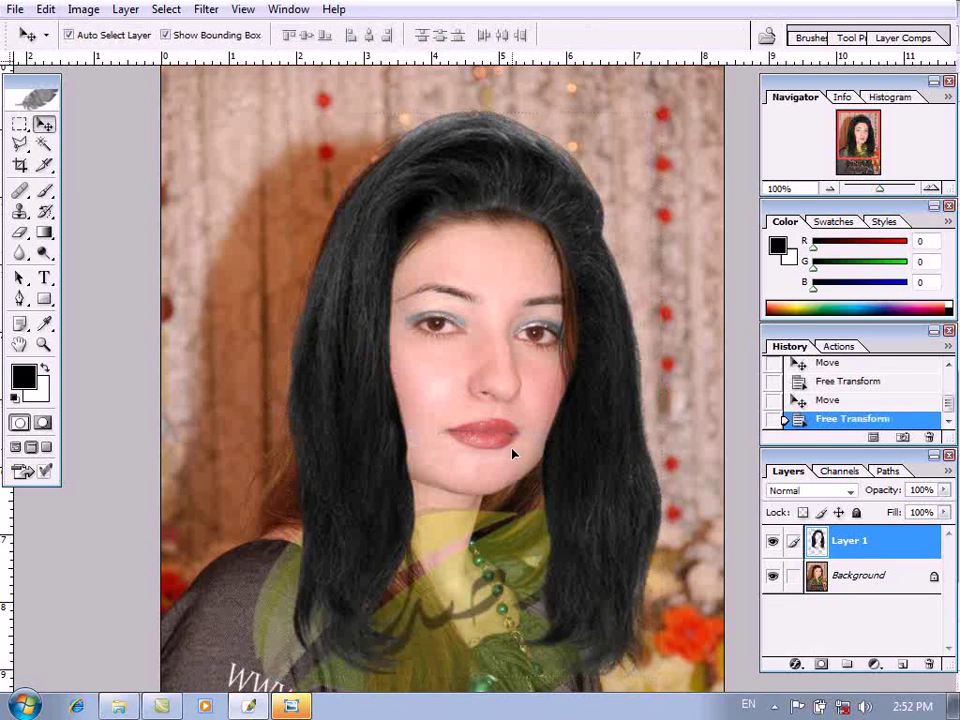
left_click_drag(508, 459, 508, 461)
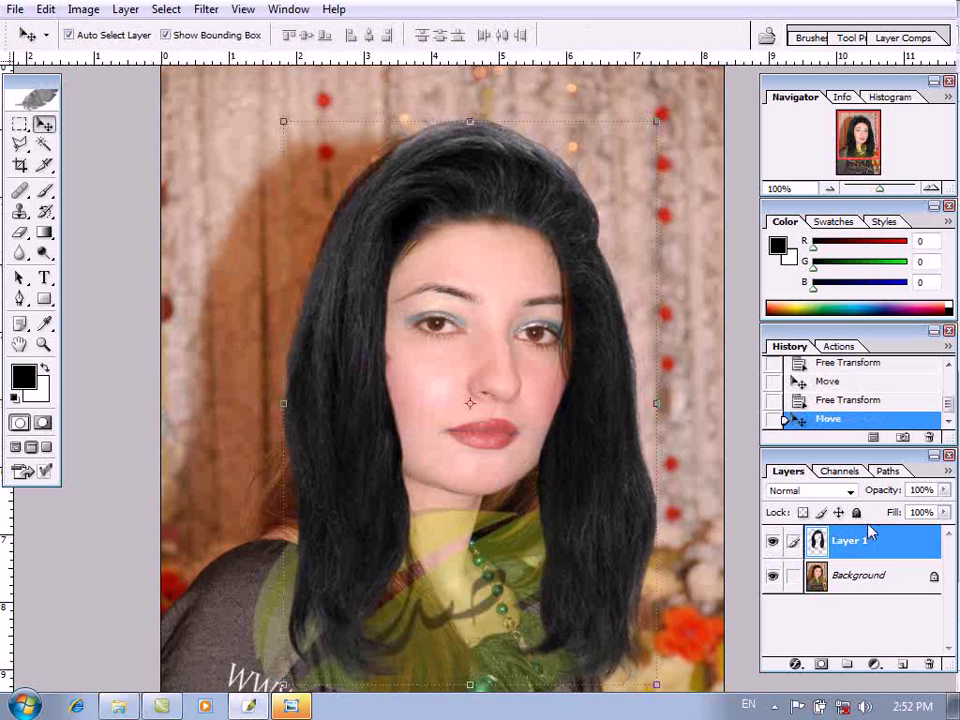
Lower the hair layer's opacity to 49% and clone the surrounding backdrop over the stray hair beside the woman's neck, including on the Background layer
mouse_move(943, 491)
left_mouse_down()
mouse_move(898, 508)
mouse_move(846, 508)
left_mouse_up()
key("s")
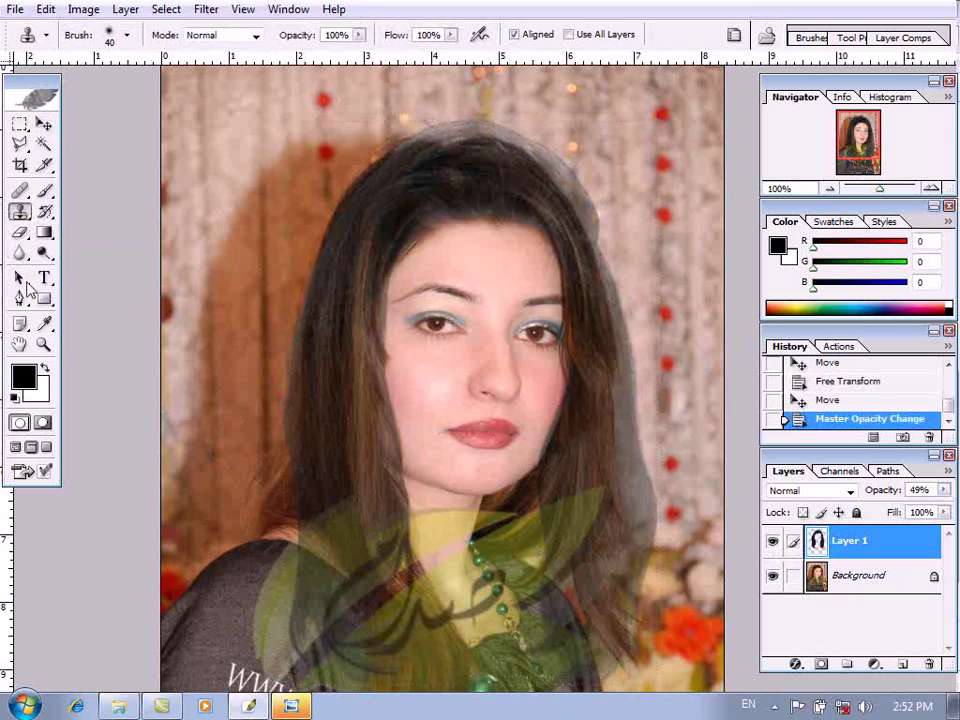
left_click(261, 376, "alt")
left_click_drag(263, 453, 268, 487)
mouse_move(276, 486)
left_mouse_down()
mouse_move(276, 443)
mouse_move(282, 512)
mouse_move(274, 487)
mouse_move(246, 509)
mouse_move(264, 469)
mouse_move(258, 501)
mouse_move(262, 468)
left_mouse_up()
left_click(846, 582)
left_click(268, 464)
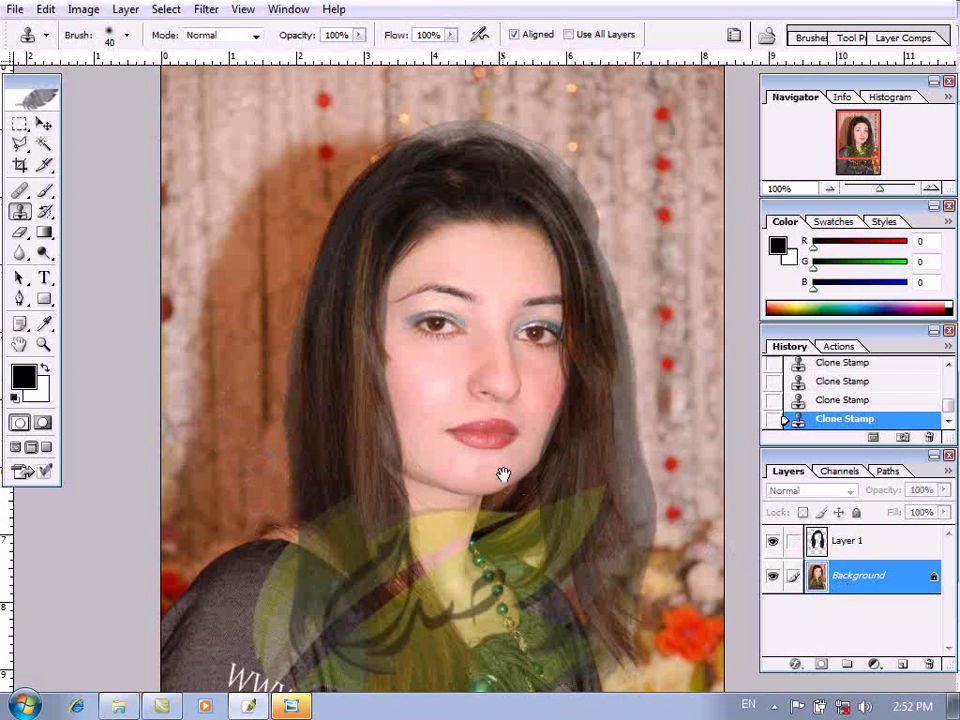
Examine how the semi-transparent hair overlaps the original hair around the crown and face
left_click_drag(524, 501, 536, 570)
scroll(501, 269, "up", 2)
left_click_drag(475, 170, 429, 525)
scroll(429, 525, "down", 1)
left_click_drag(313, 522, 393, 474)
left_click_drag(177, 634, 197, 466)
left_click_drag(342, 537, 151, 539)
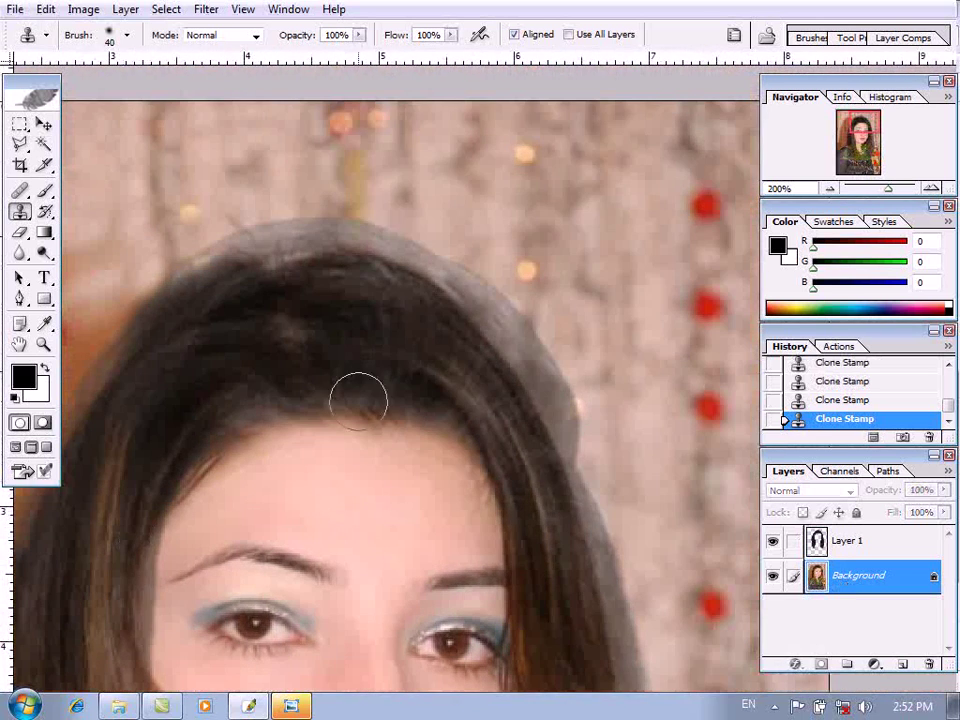
key("ctrl+0")
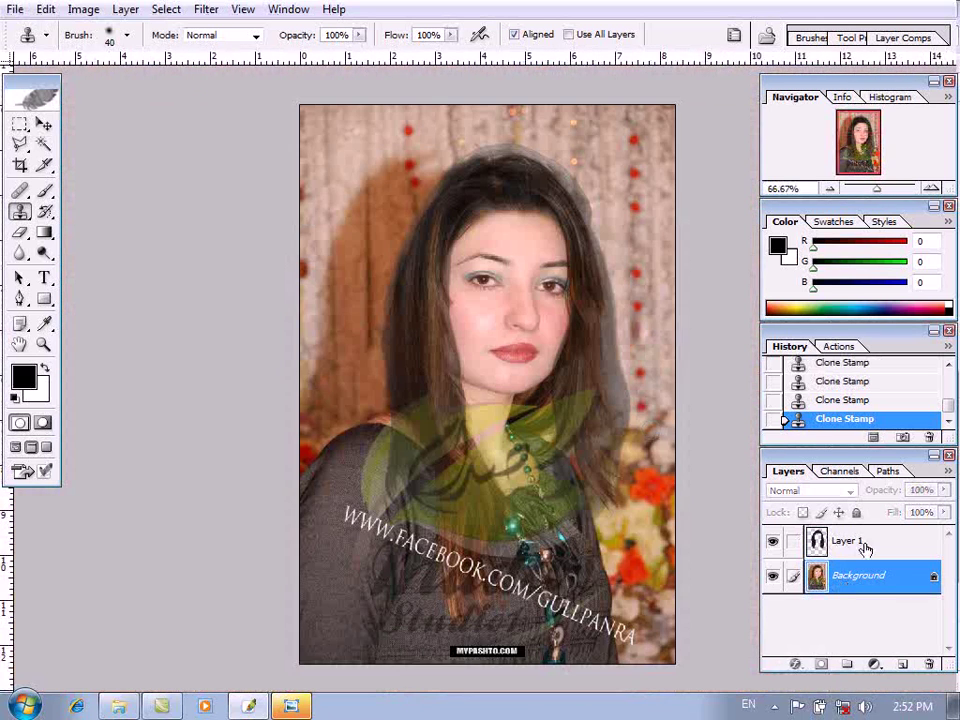
Set Layer 1, the hair layer, back to 100% opacity
left_click(863, 544)
left_click(944, 491)
left_click_drag(935, 507, 952, 515)
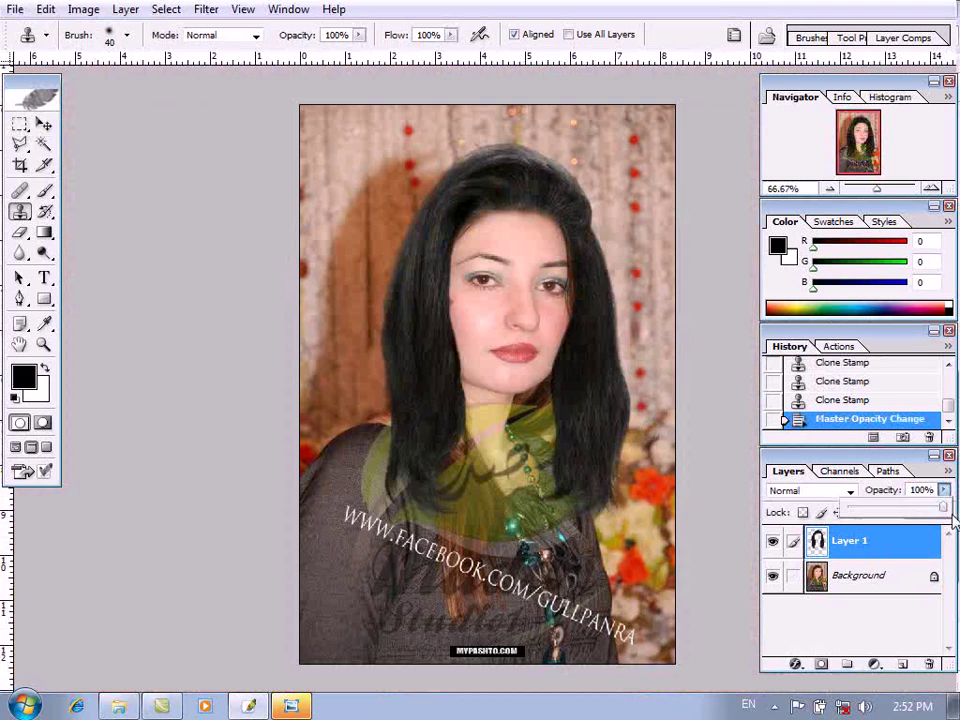
Clone dark hair on Layer 1 into the brown gap between the woman's jaw and the new hairstyle
left_click(540, 390, "ctrl")
left_click(540, 390, "ctrl")
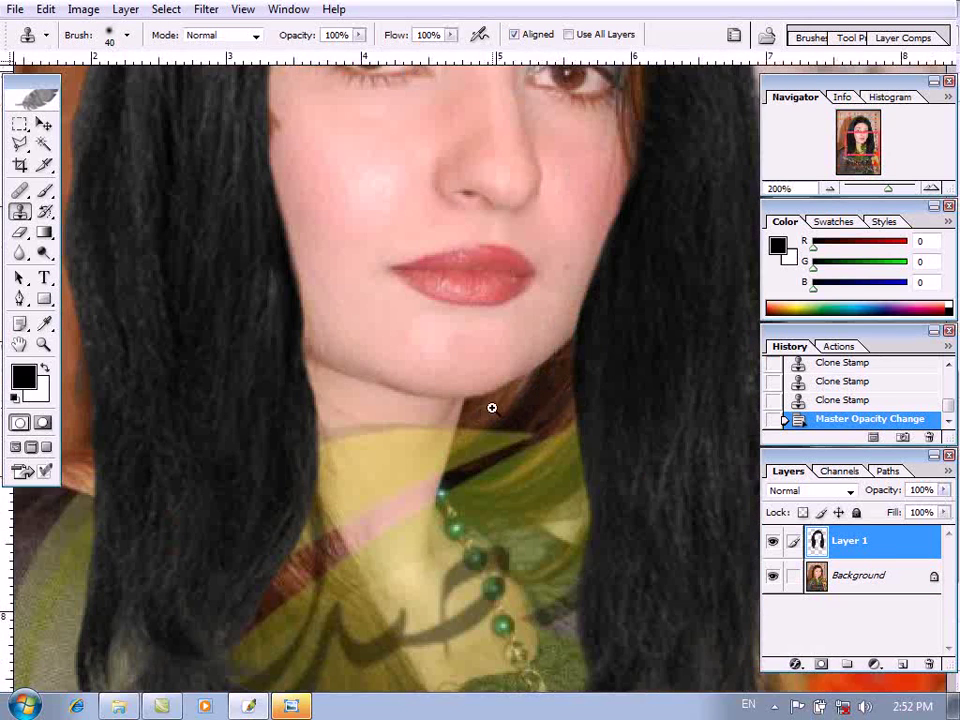
left_click(491, 408, "ctrl")
mouse_move(550, 386)
left_mouse_down()
mouse_move(418, 497)
mouse_move(412, 529)
left_mouse_up()
left_click(467, 507, "alt")
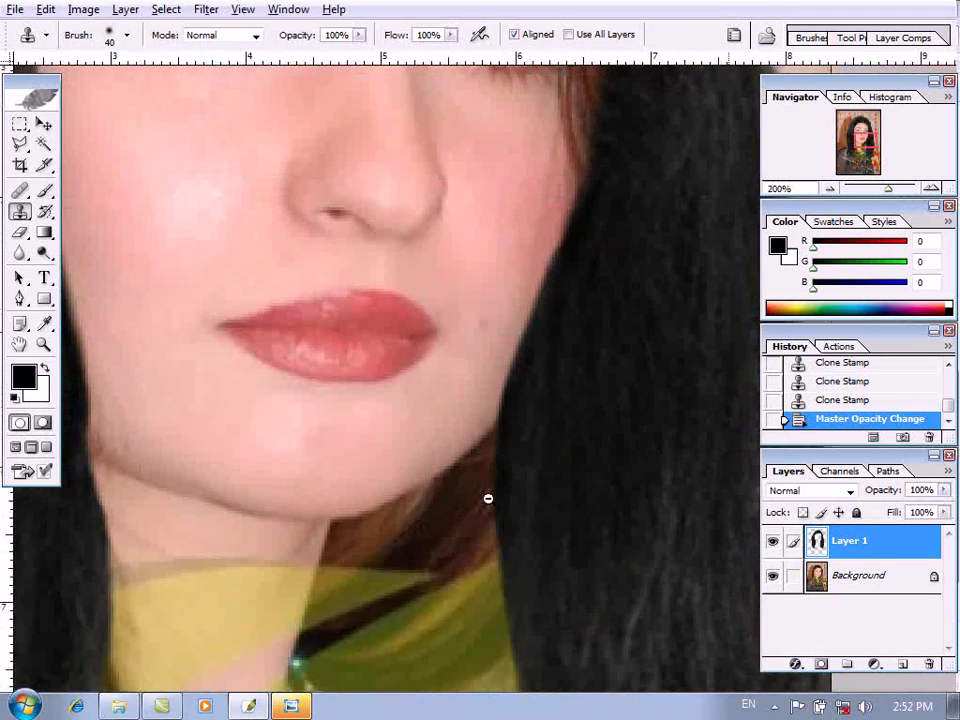
left_click(474, 508, "ctrl")
left_click(513, 485, "alt")
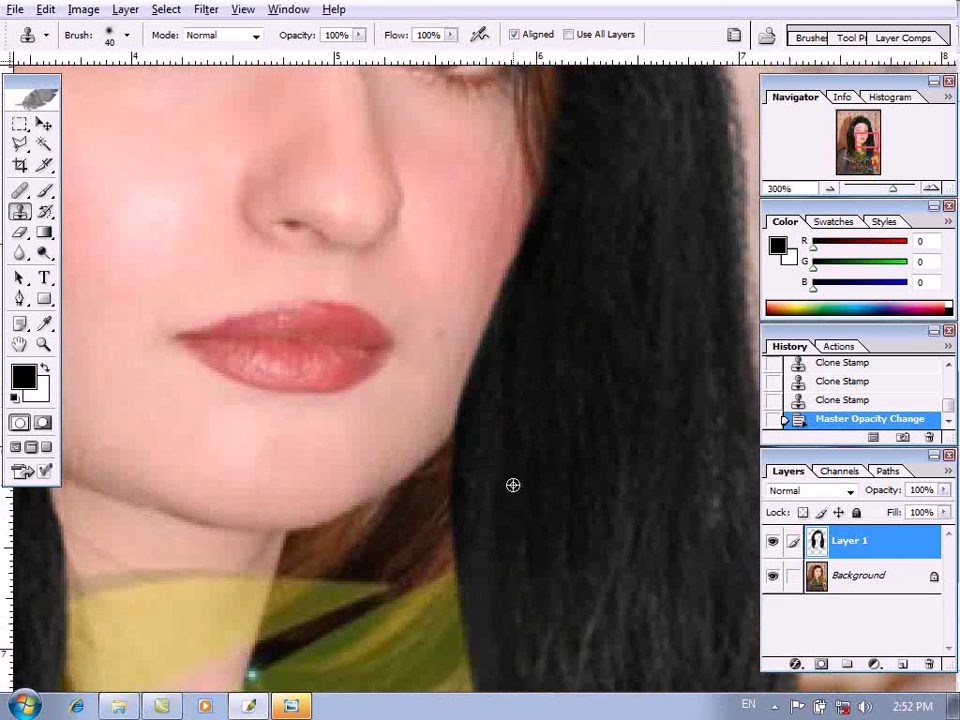
mouse_move(420, 549)
left_mouse_down()
mouse_move(407, 544)
mouse_move(429, 514)
mouse_move(369, 553)
mouse_move(326, 561)
mouse_move(396, 524)
left_mouse_up()
left_click(469, 512, "alt")
left_click(469, 512, "alt")
left_click(469, 512, "alt")
left_click(515, 482, "alt")
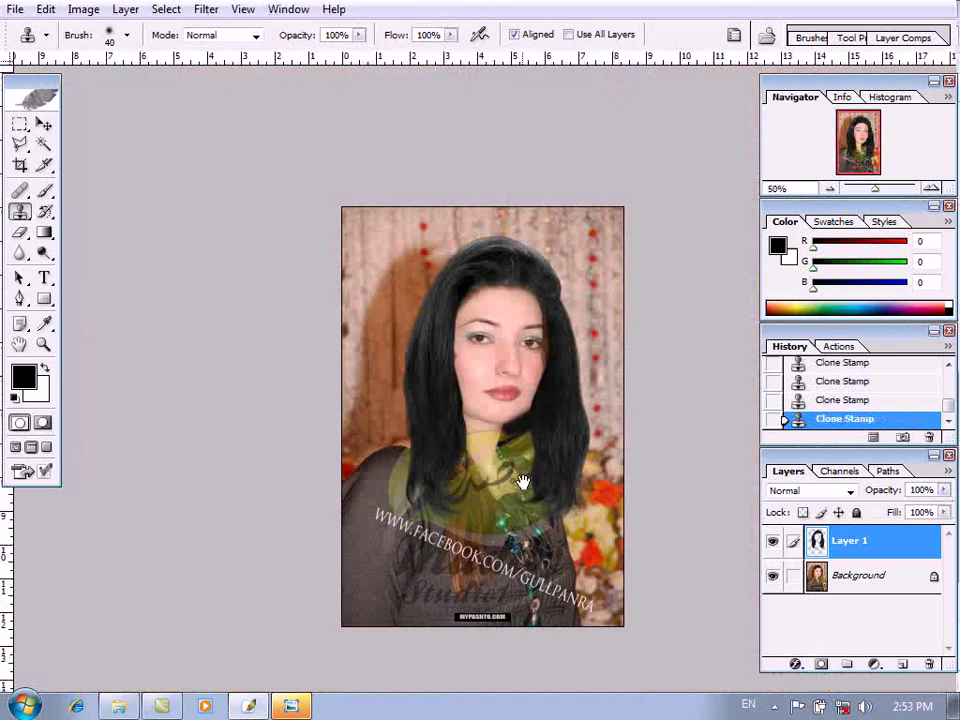
Reduce the hair layer's height slightly by lowering its upper edge, and check the fit around the forehead and face
left_click(551, 455, "ctrl")
left_click(552, 454, "ctrl")
left_click_drag(562, 315, 570, 621)
left_click(493, 418, "ctrl")
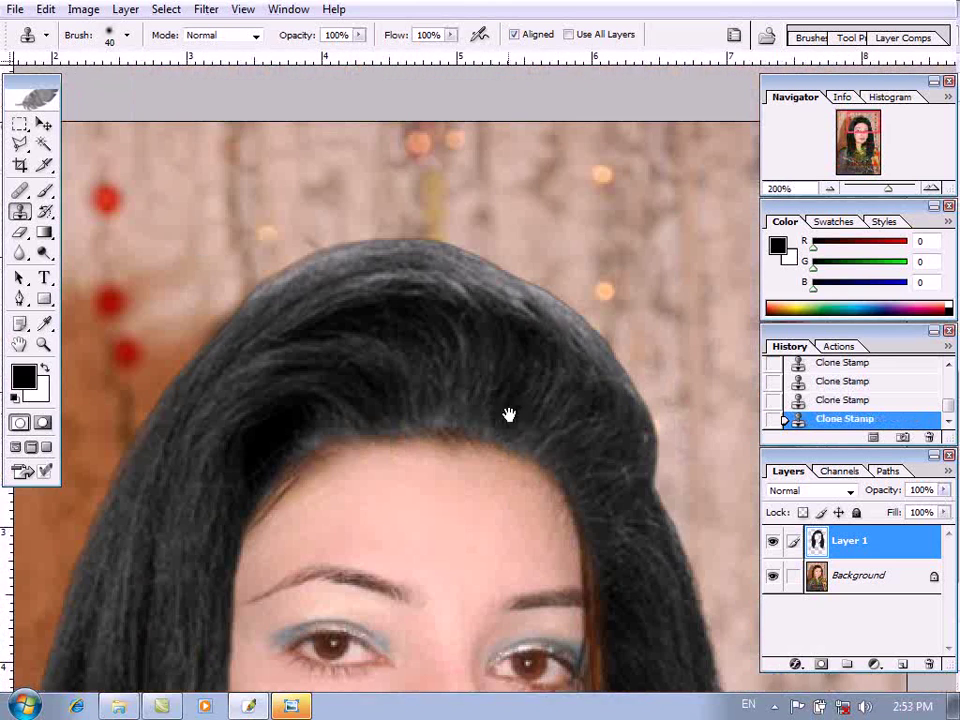
key("v")
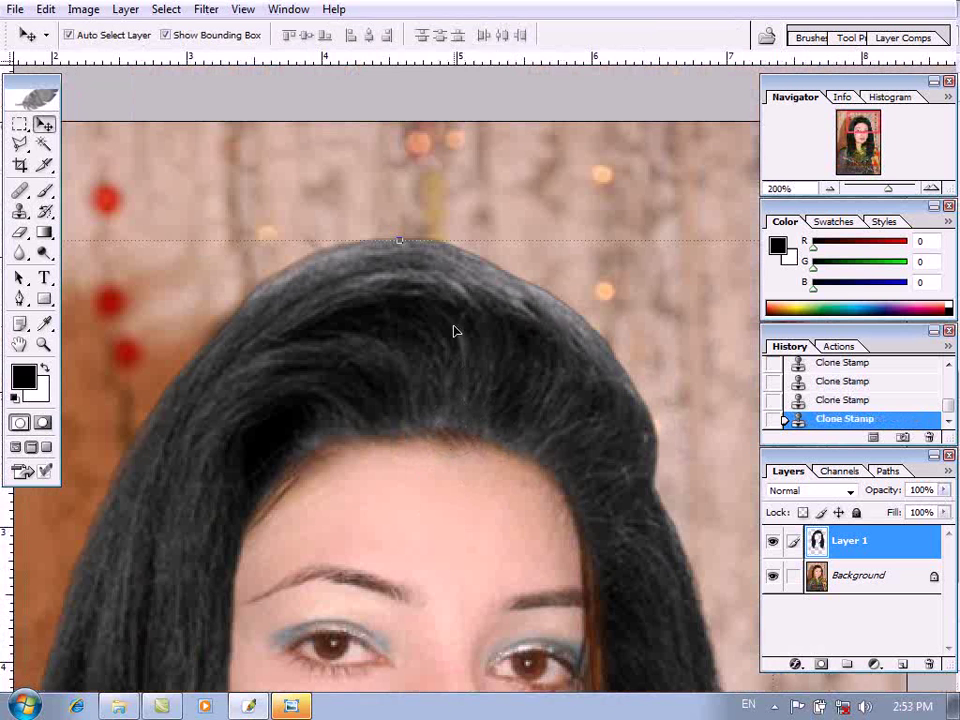
left_click_drag(398, 240, 398, 263)
key("Return")
left_click(493, 516, "alt")
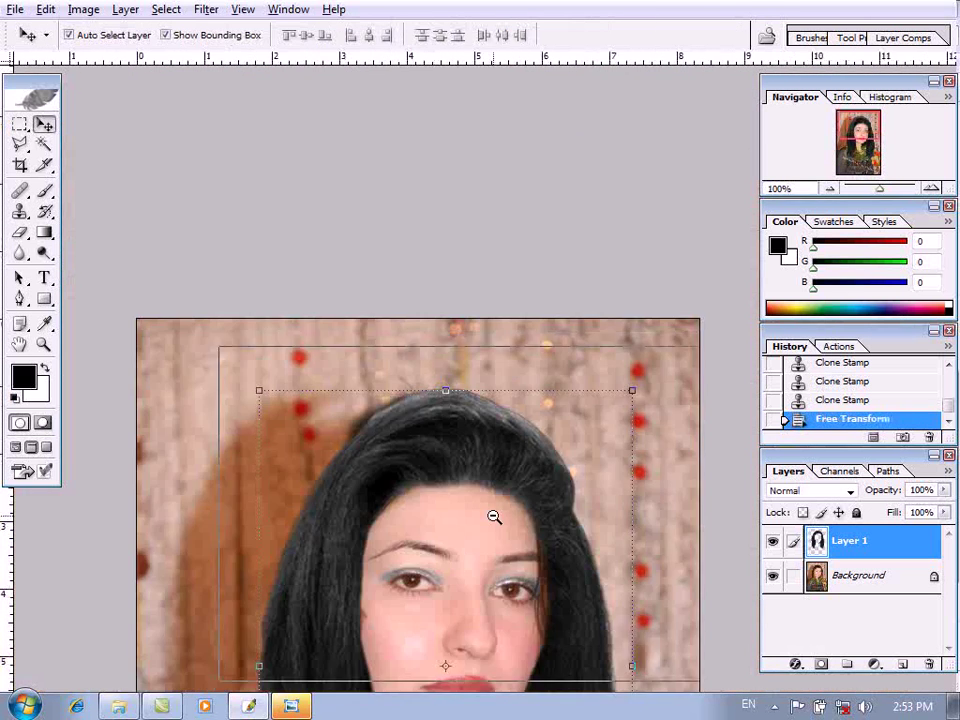
left_click(493, 516, "alt")
left_click(566, 300, "ctrl")
left_click(568, 330, "ctrl")
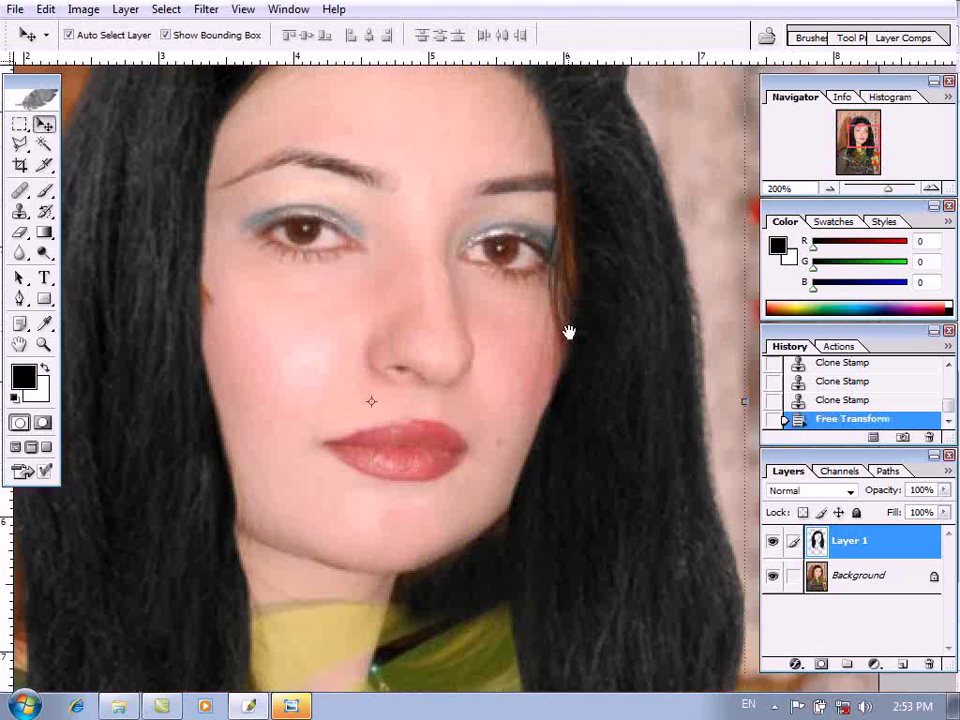
left_click(583, 448, "alt")
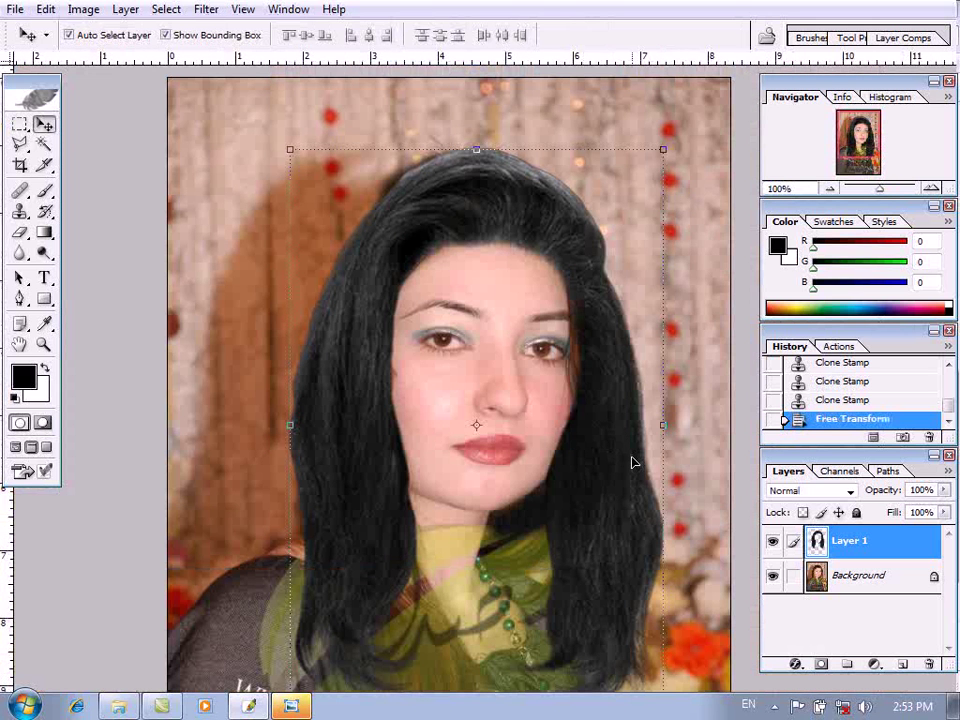
Darken the hair layer with a Levels adjustment
key("ctrl+l")
left_click_drag(825, 466, 826, 467)
mouse_move(586, 466)
left_mouse_down()
mouse_move(604, 472)
mouse_move(593, 472)
left_mouse_up()
left_click(893, 327)
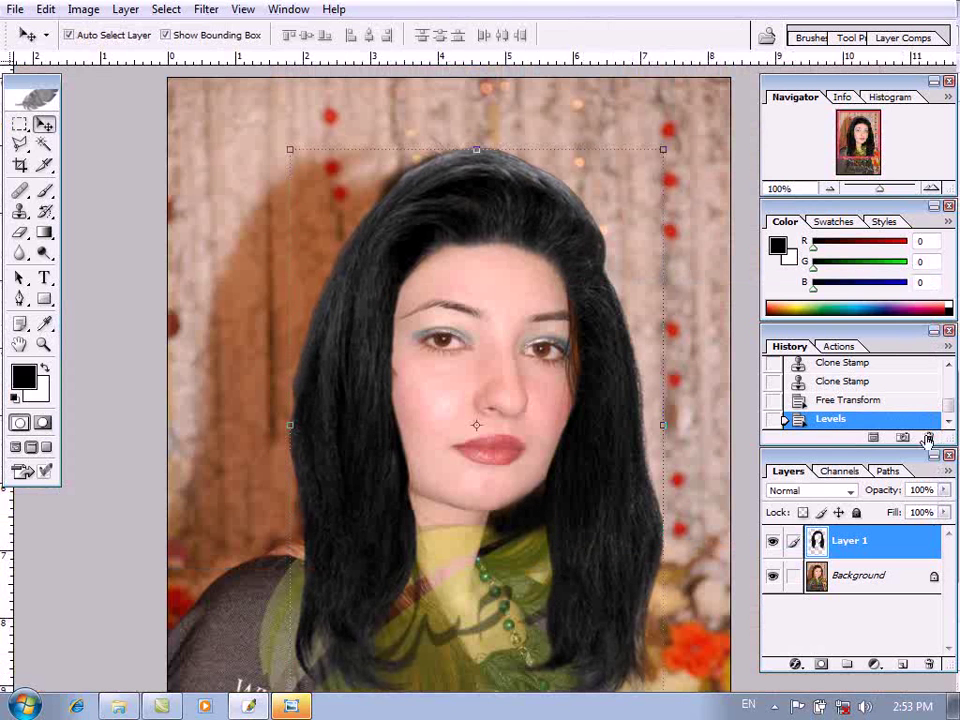
Set the hair layer's opacity to 79% and check how it blends with the portrait
left_click(944, 490)
left_click_drag(932, 510, 928, 512)
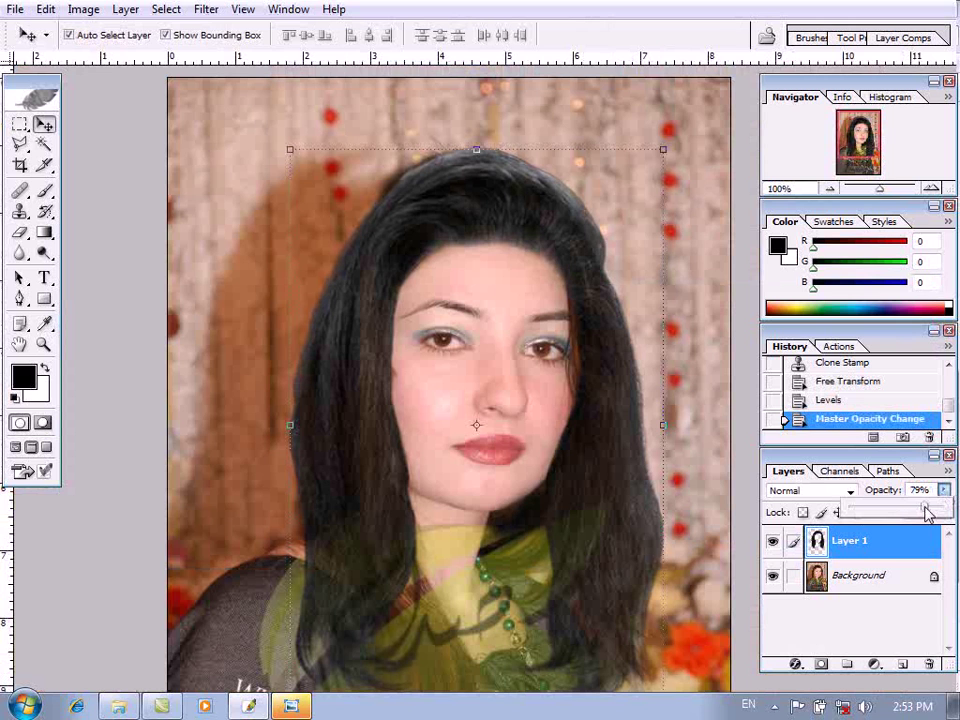
left_click(523, 420, "alt")
left_click(538, 401, "alt")
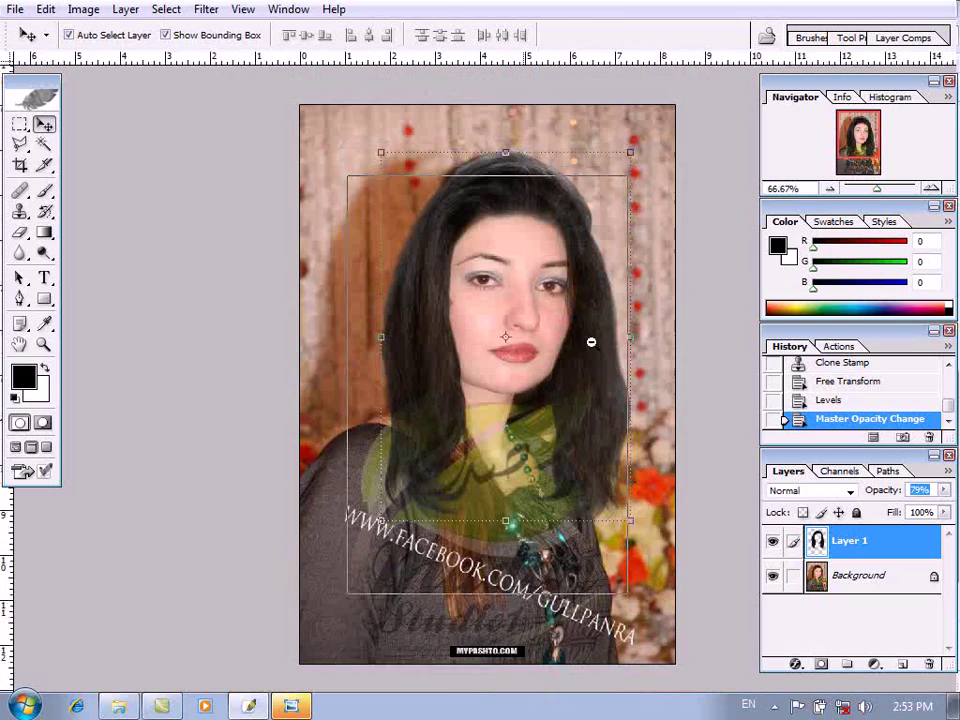
left_click(537, 321, "ctrl")
left_click(537, 321, "ctrl")
Close the portrait composite without saving, close the hair cutout document, and exit the photo viewer
key("ctrl+w")
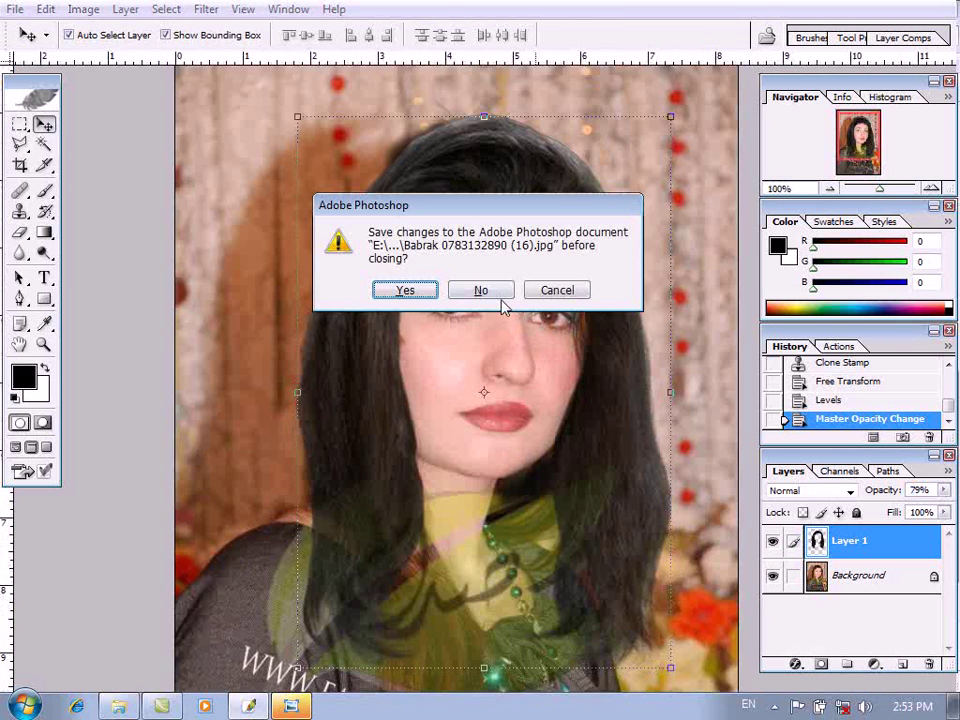
left_click(480, 289)
left_click(468, 138)
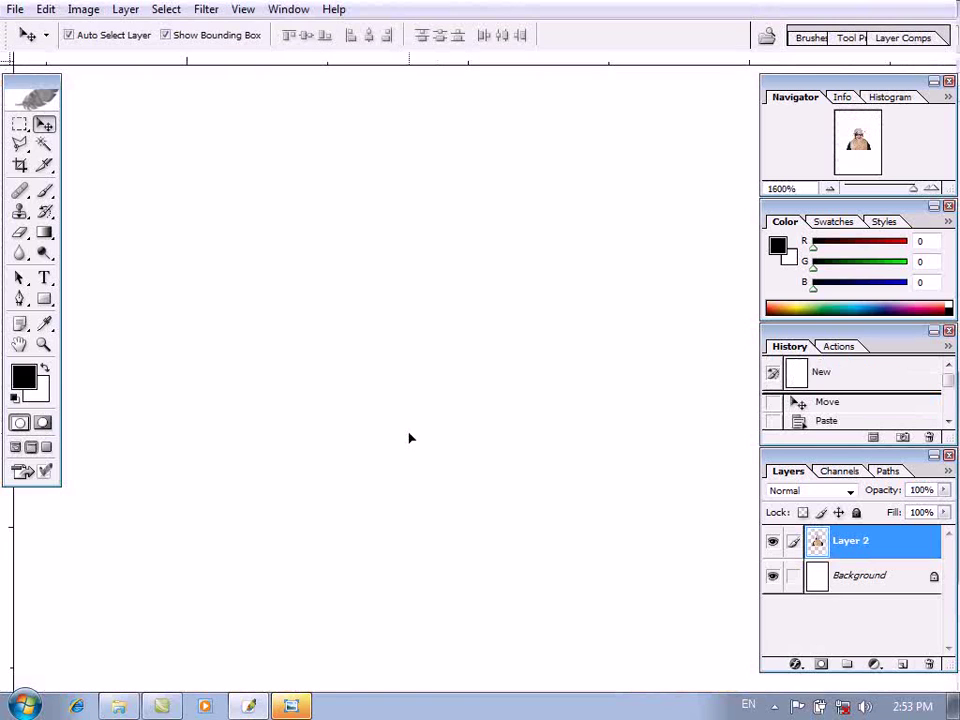
left_click(293, 706)
left_click(943, 10)
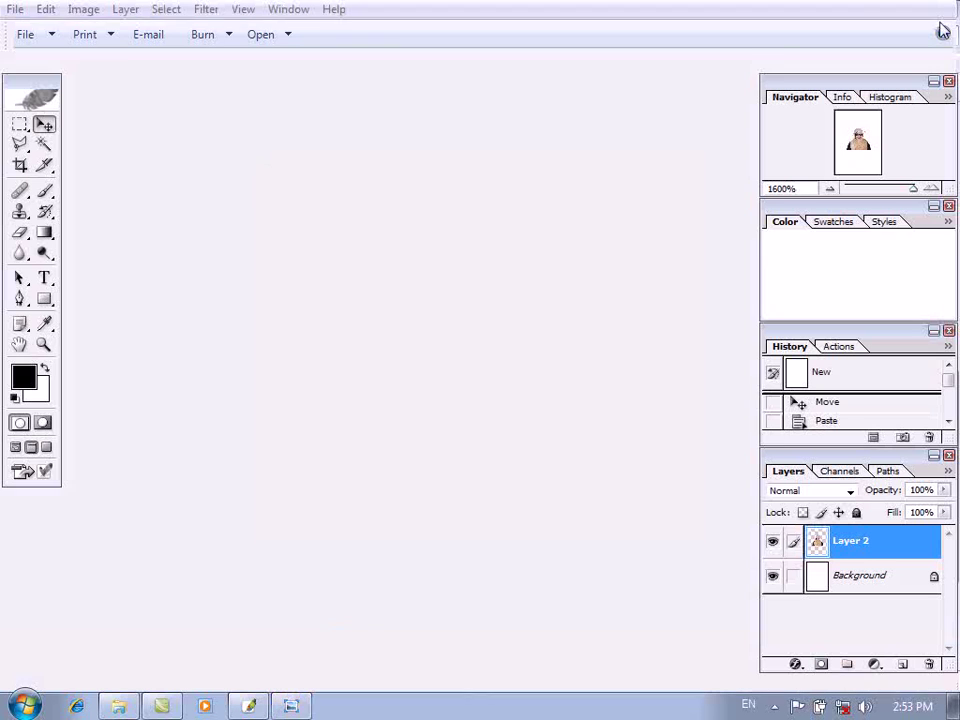
Switch to the file explorer, look through the Gul panaG photos, and preview (6).jpg
left_click(118, 706)
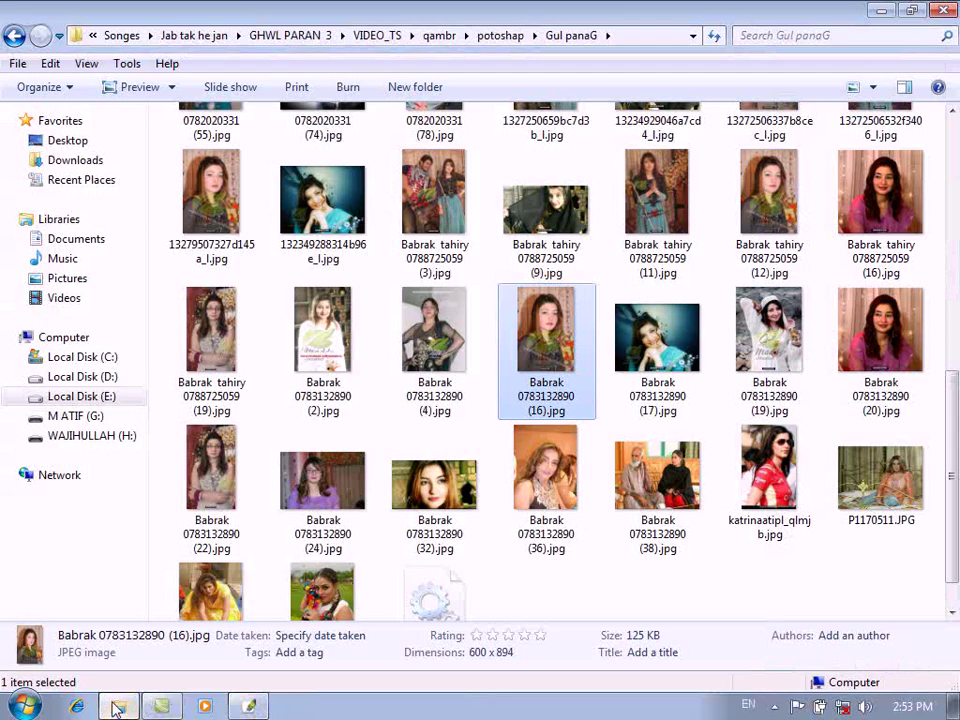
scroll(537, 418, "up", 10)
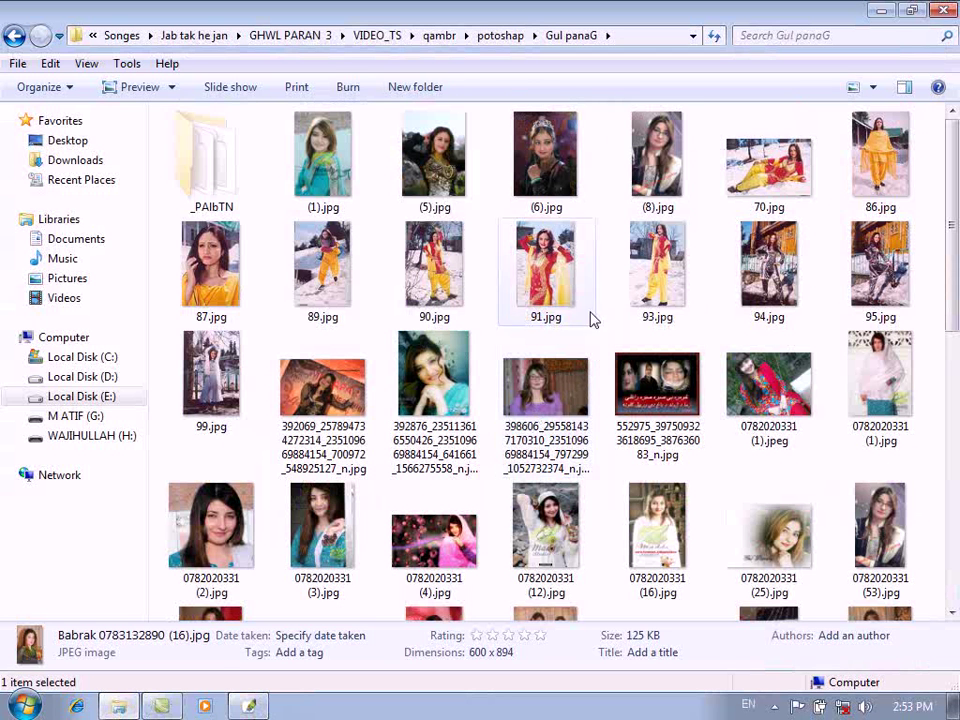
left_click(658, 140)
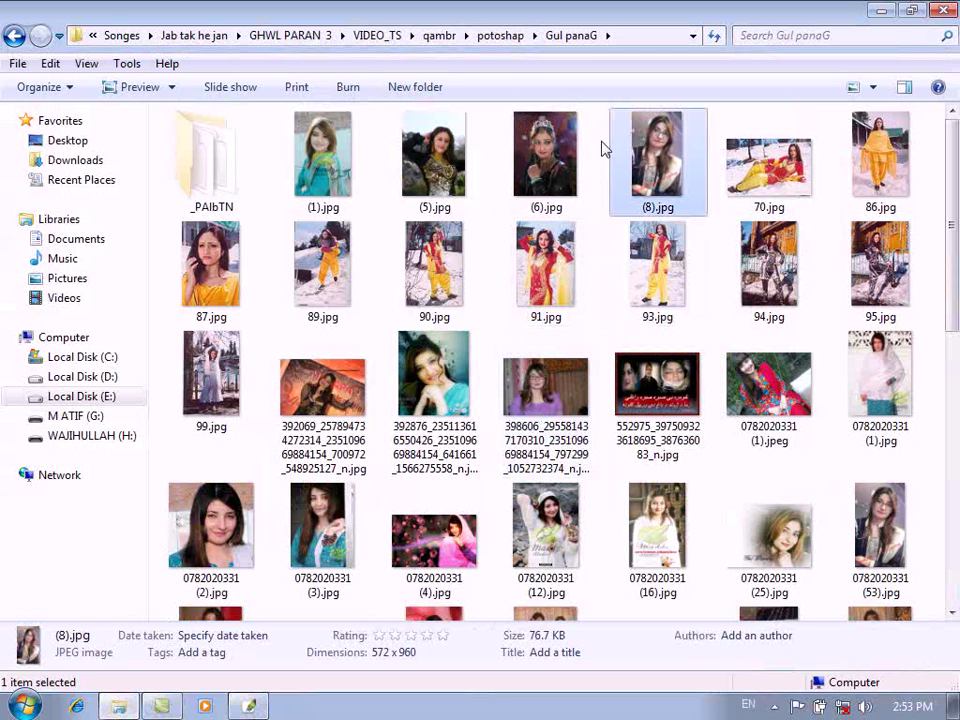
double_click(551, 165)
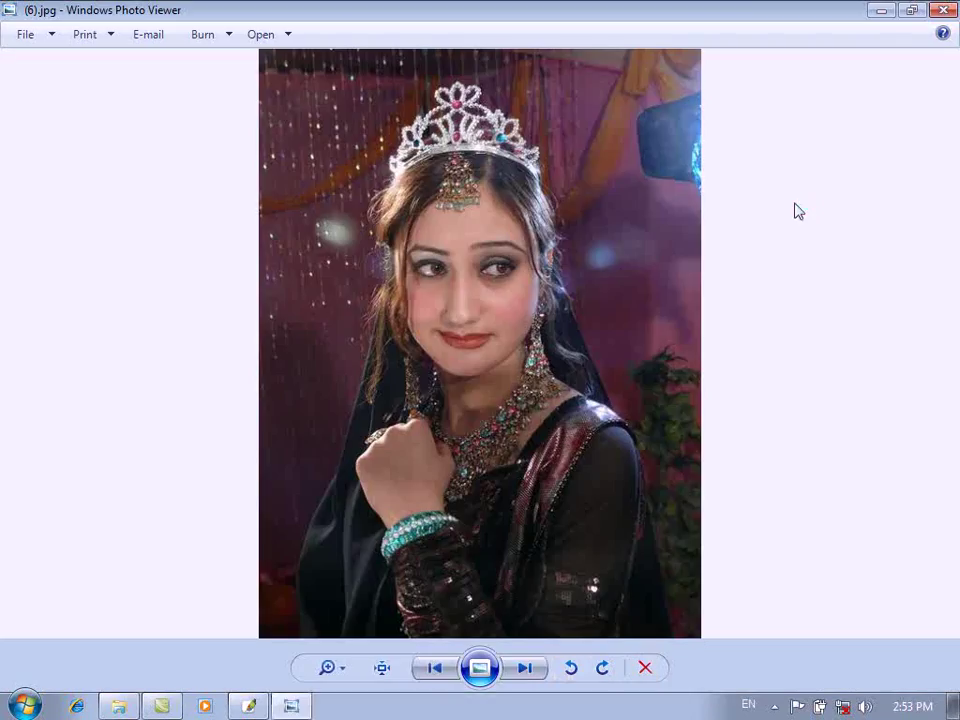
left_click(943, 10)
Leave Gul panaG, look through the BEURVS (1) folder inside potoshap, and return to the parent qambr folder
key("BackSpace")
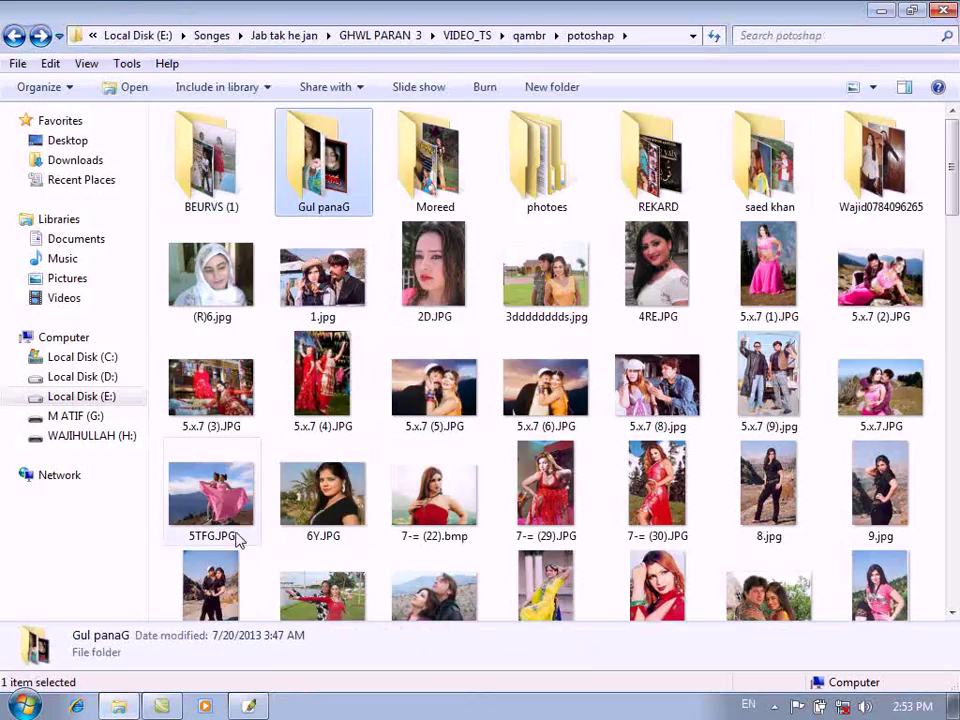
key("BackSpace")
double_click(408, 190)
left_click(413, 208)
left_click(305, 178)
double_click(184, 180)
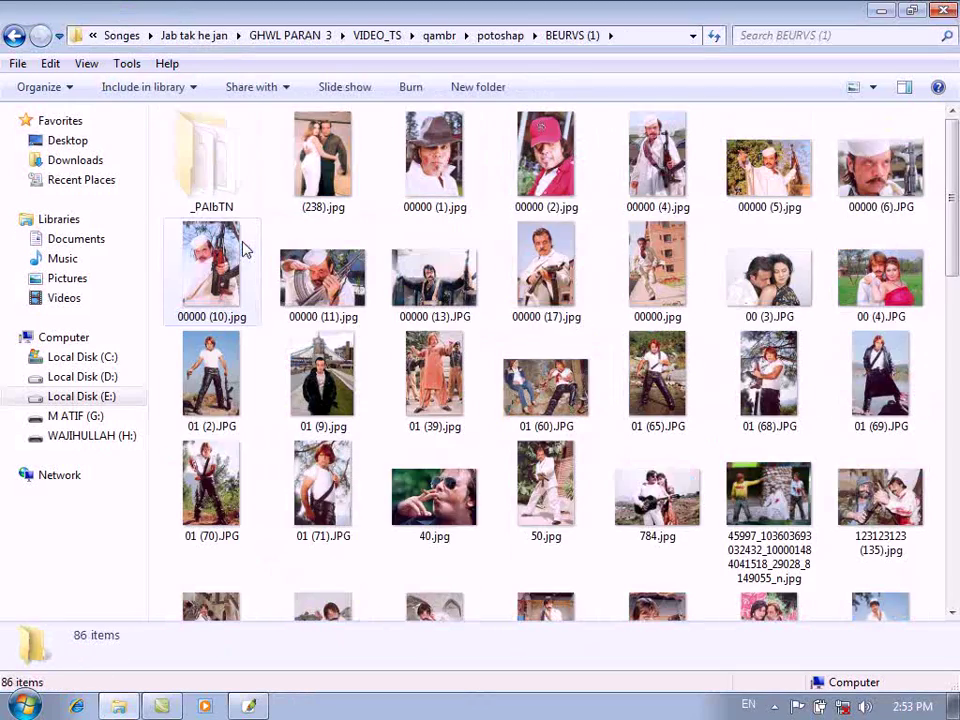
scroll(245, 250, "down", 3)
scroll(245, 250, "down", 4)
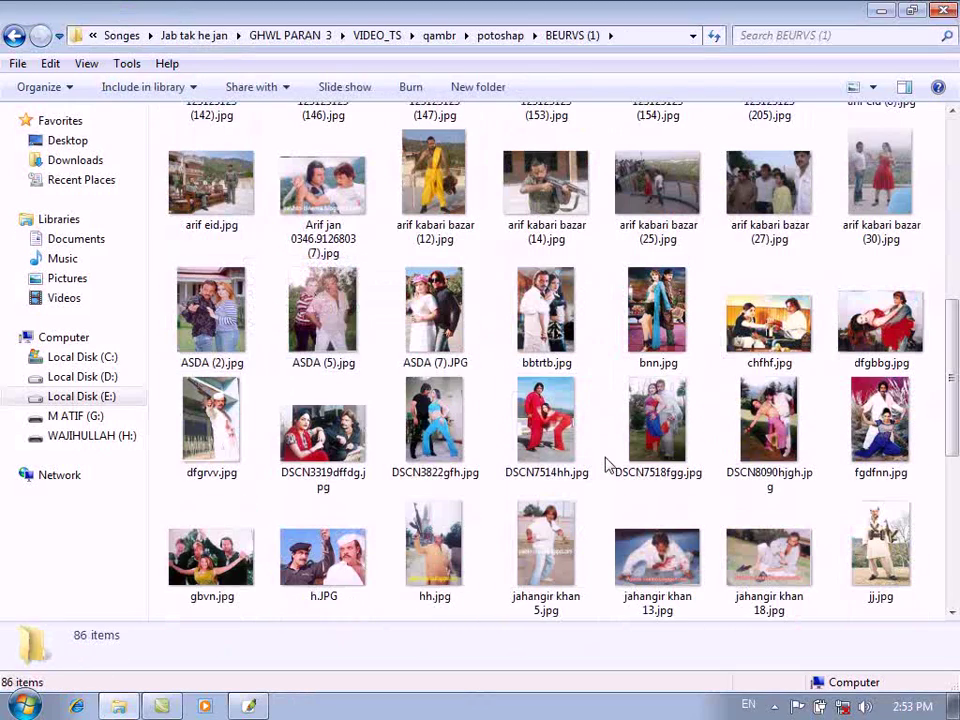
key("BackSpace")
key("BackSpace")
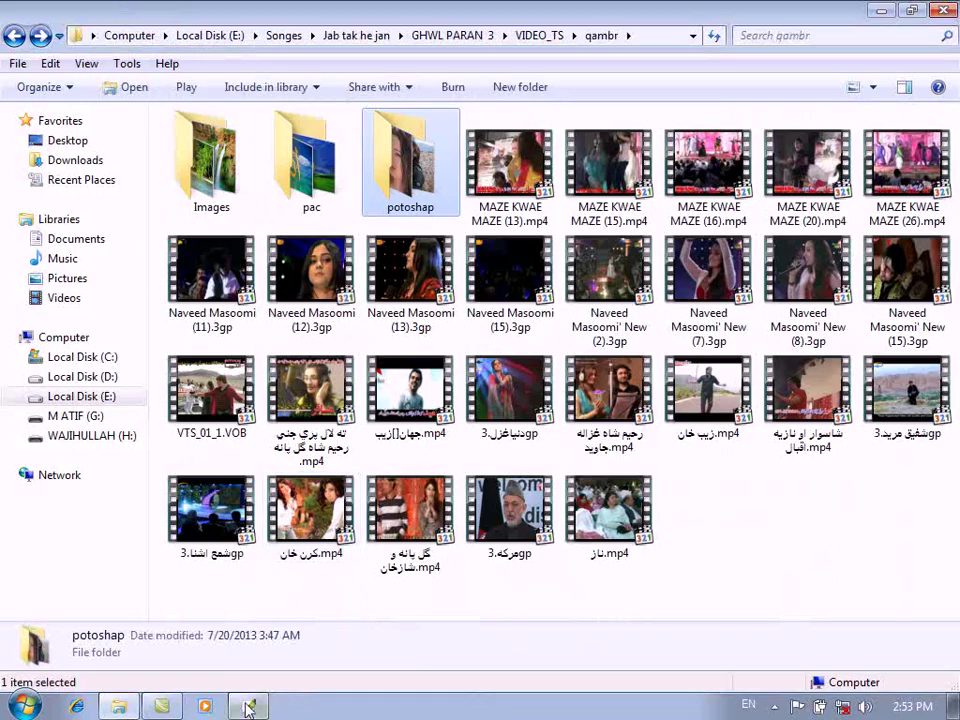
Switch to Photoshop, close the untitled composite, glasses image and woman's portrait without saving, and show the striped-shirt photo fitted to the screen
left_click(248, 707)
key("ctrl+w")
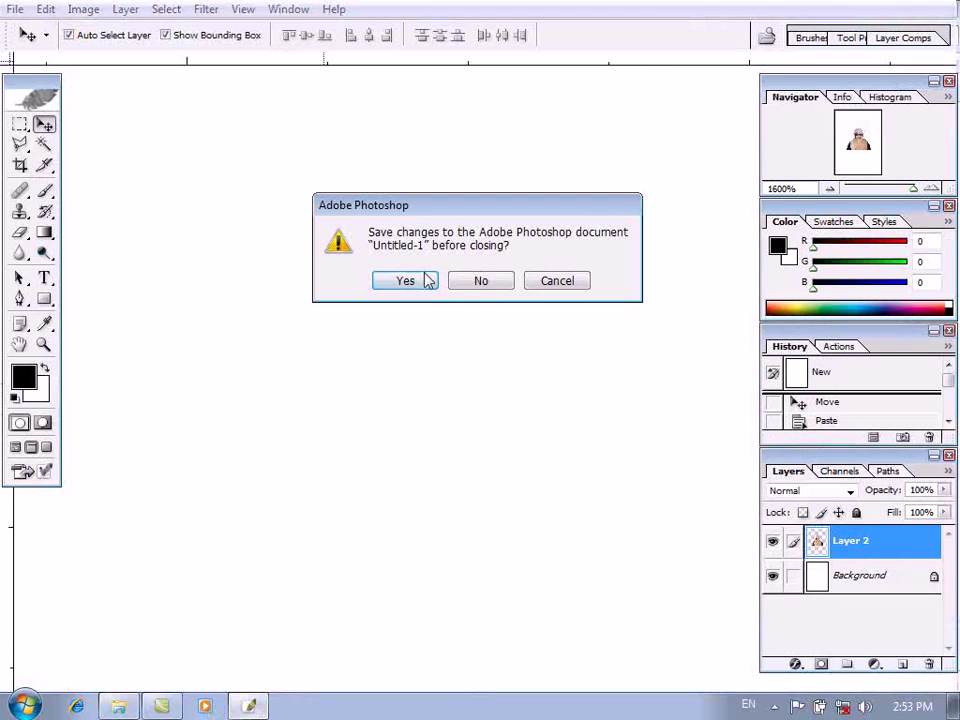
left_click(486, 285)
key("ctrl+0")
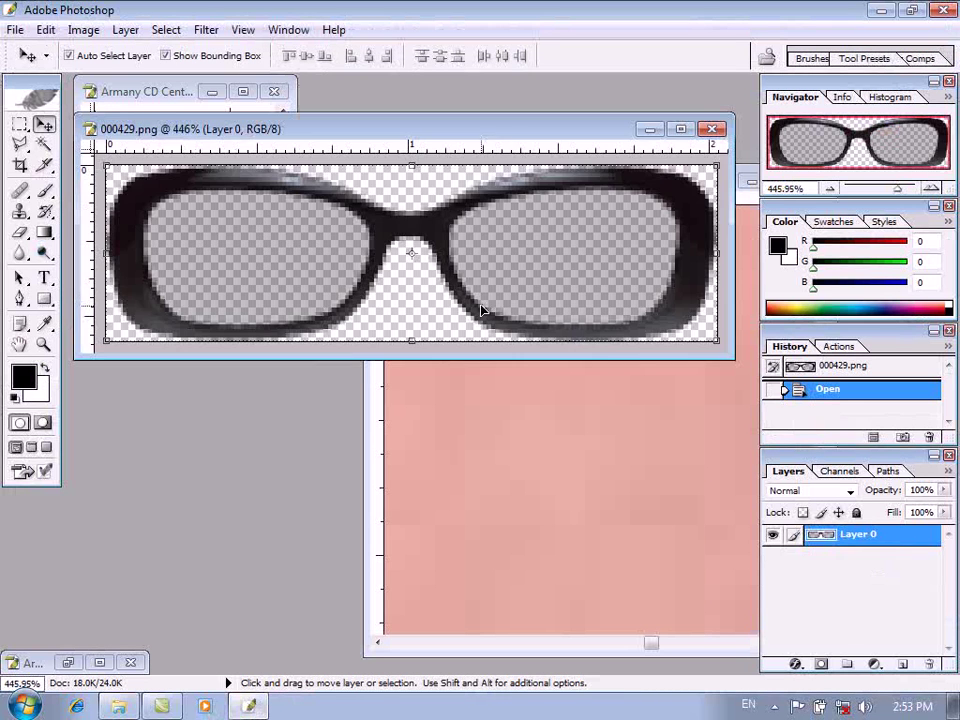
key("ctrl+w")
key("ctrl+0")
key("ctrl+w")
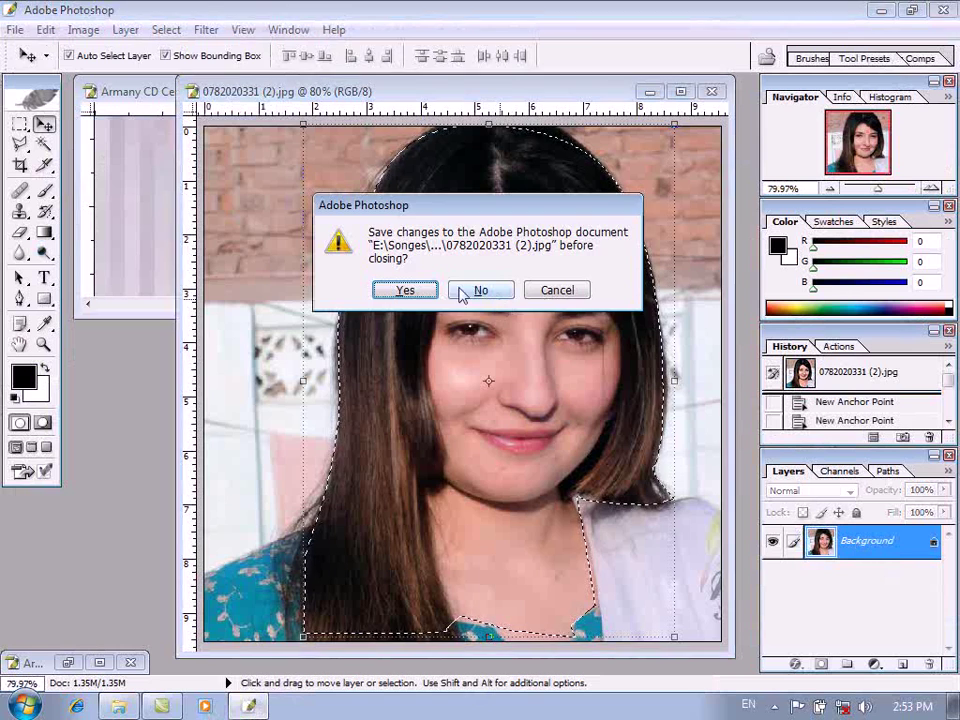
left_click(480, 287)
key("ctrl+0")
key("f")
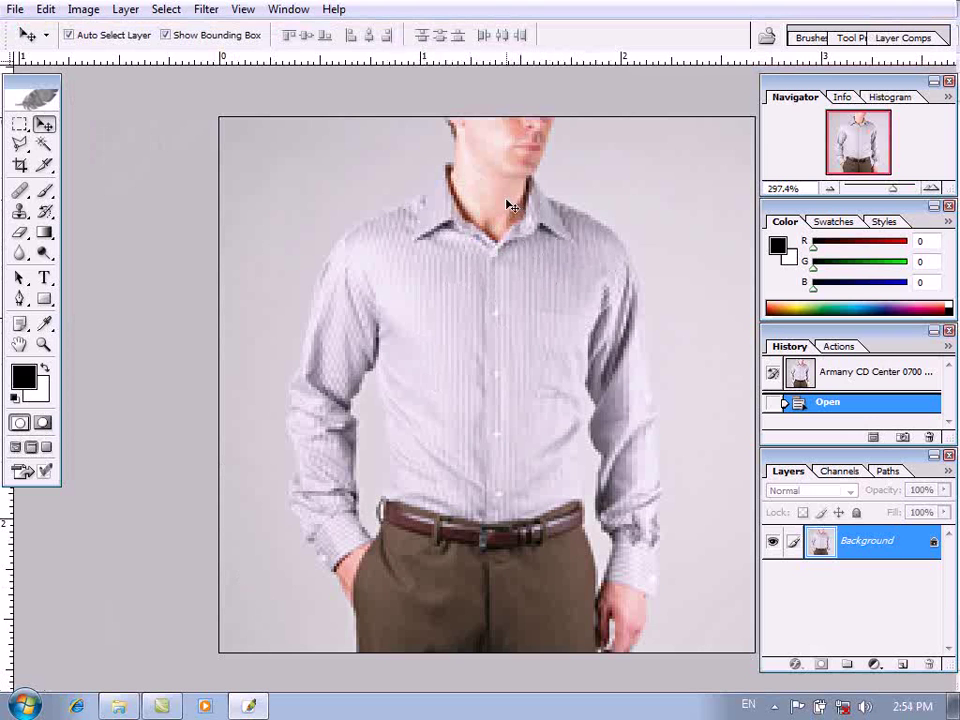
left_click(19, 144)
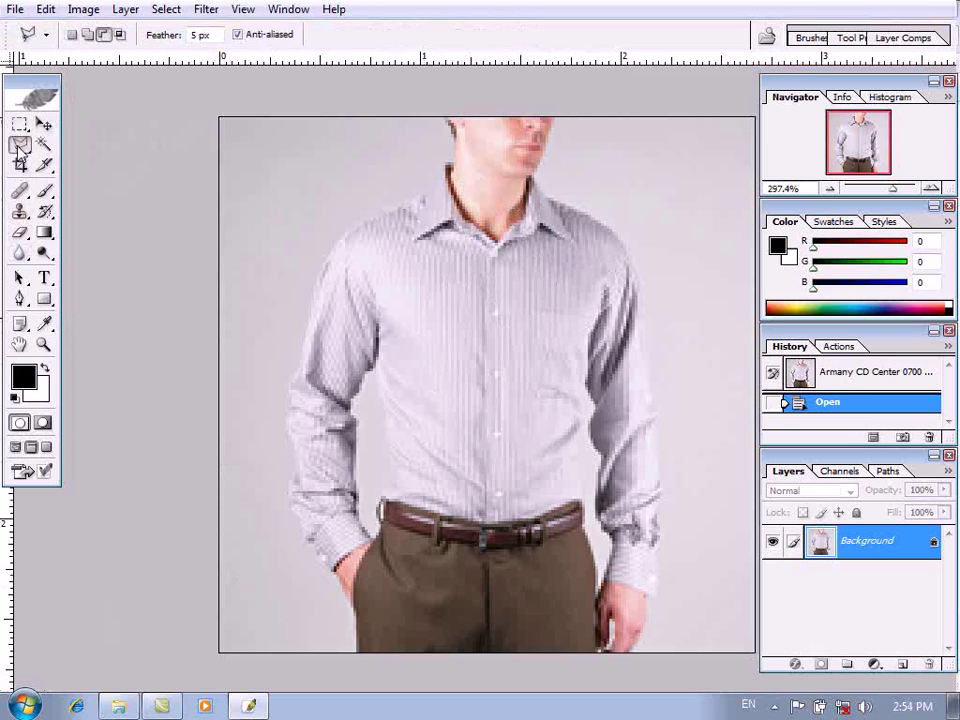
left_click(44, 145)
left_click(334, 194)
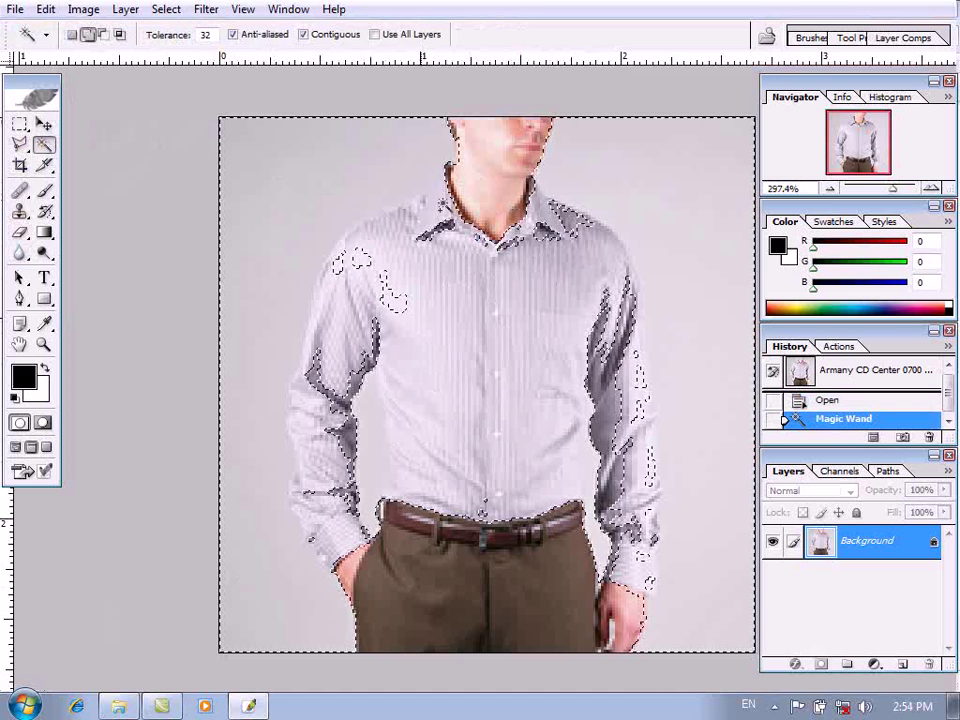
key("ctrl+d")
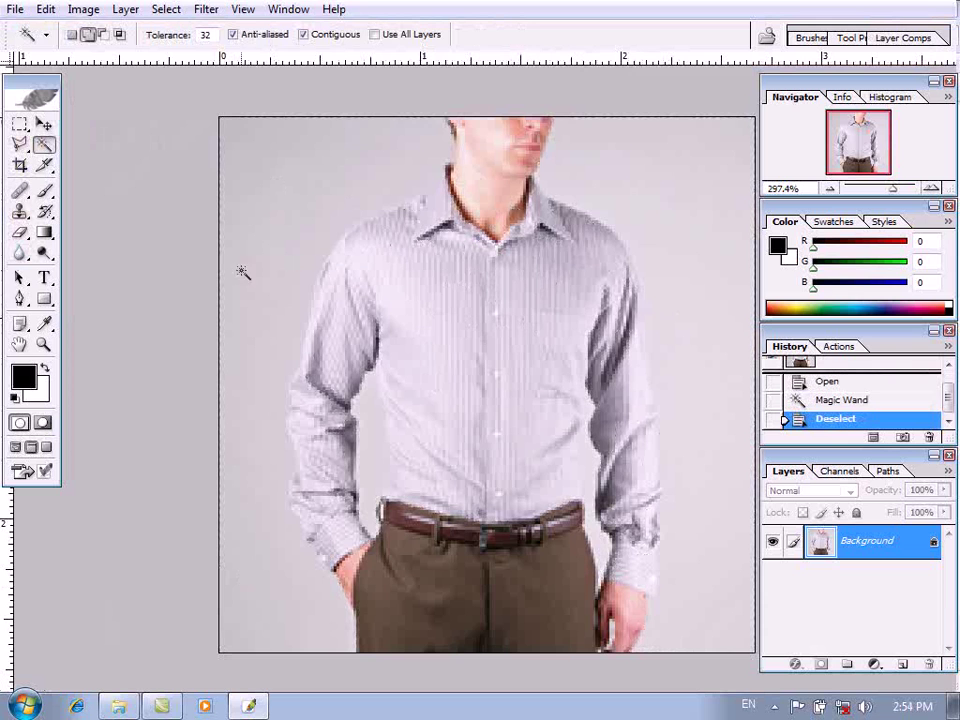
Start a Pen tool path at the bottom of the trousers and trace it up past the pocketed hand and along that sleeve to the shoulder
left_click(19, 298)
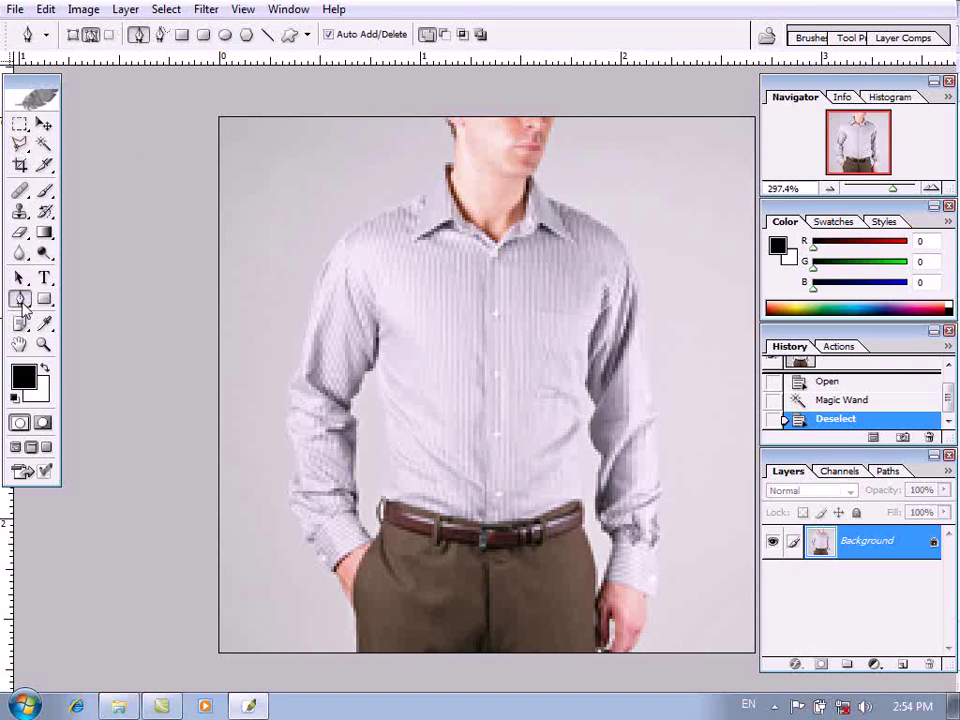
left_click(357, 650)
left_click(353, 610)
left_click(335, 582)
left_click(305, 548)
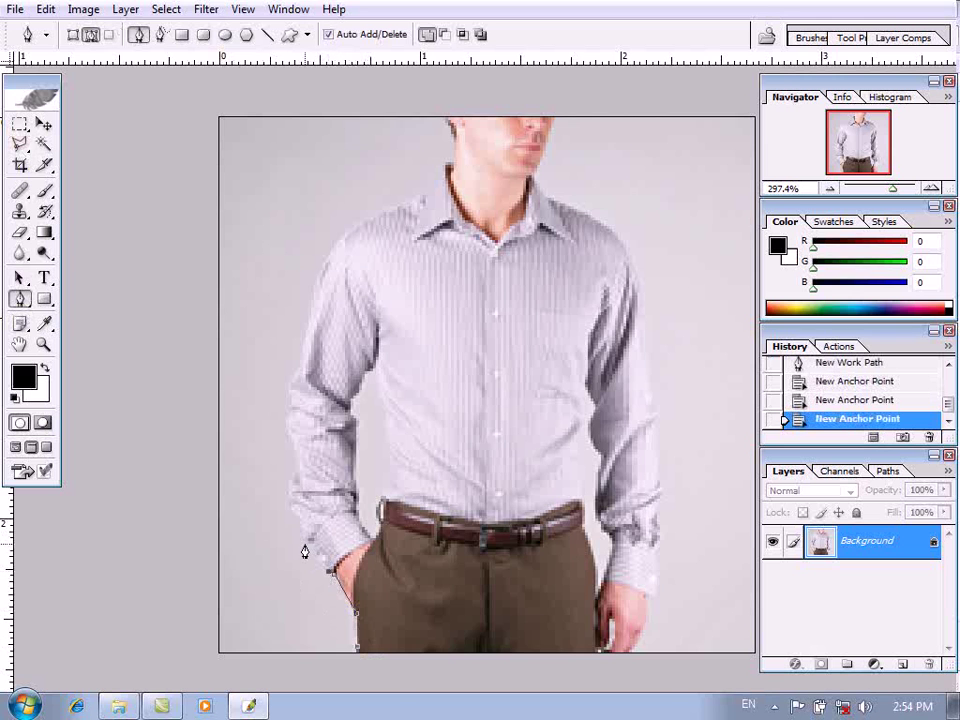
key("ctrl+plus")
left_click_drag(362, 592, 373, 563)
left_click(357, 522)
left_click(371, 480)
left_click_drag(358, 512, 281, 646)
left_click_drag(339, 484, 369, 459)
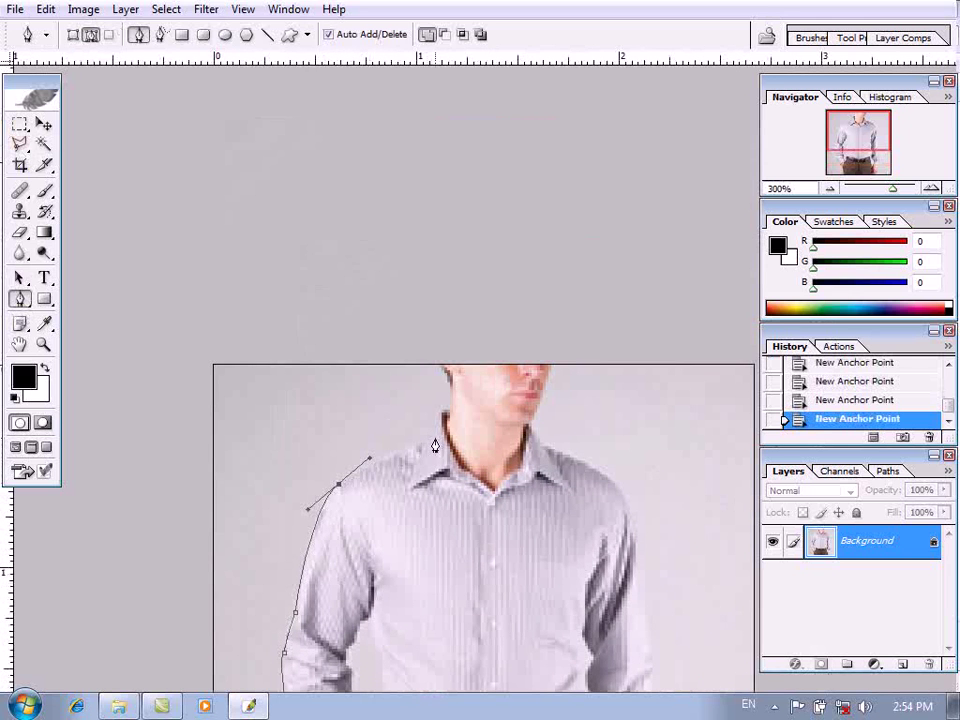
Continue the path to the collar and along its inner opening, leaving the neck and head outside the outline
scroll(441, 420, "up", 3)
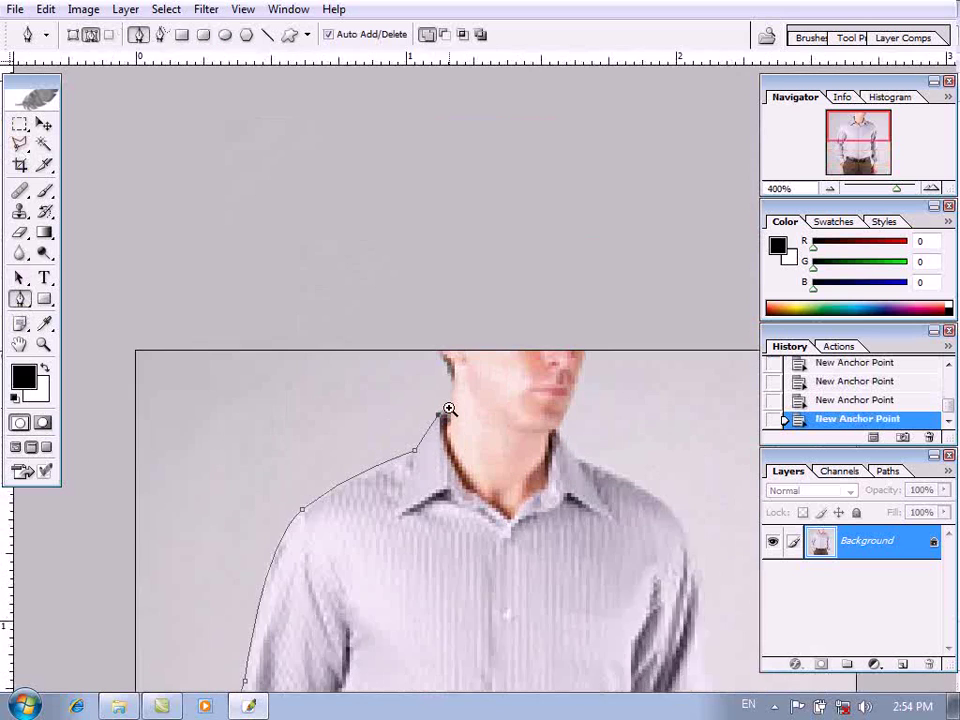
left_click_drag(497, 543, 541, 583)
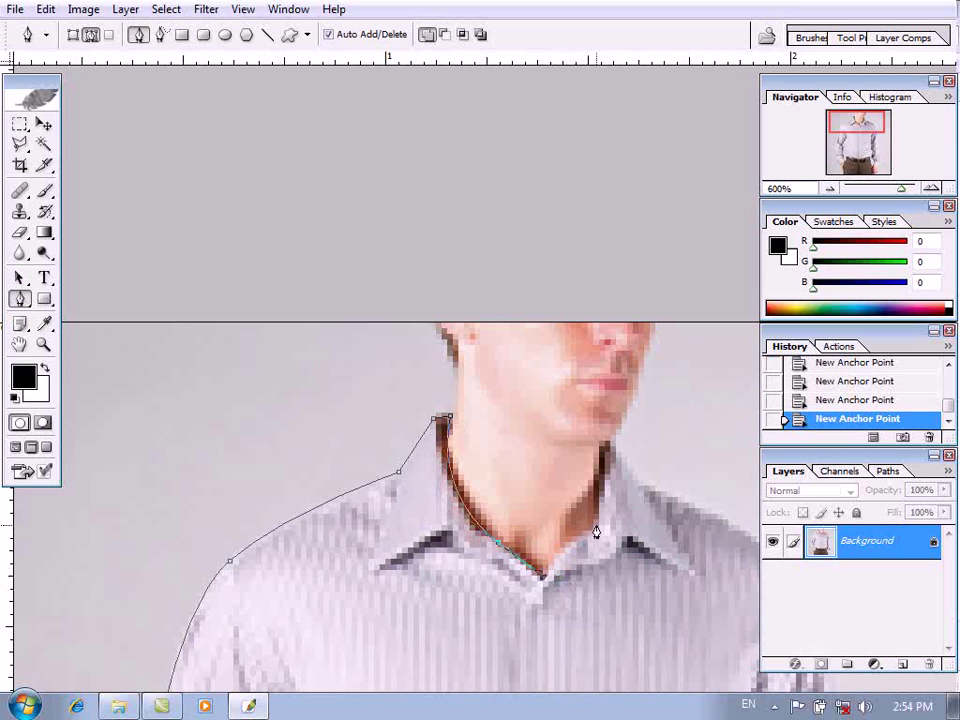
left_click_drag(597, 521, 620, 508)
left_click(644, 486)
Trace the path over the other shoulder and down the outside of the hanging sleeve to the cuff
key("space")
left_click_drag(664, 507, 389, 389)
left_click_drag(529, 477, 552, 526)
left_click_drag(561, 615, 536, 459)
left_click(553, 527)
key("space")
left_click_drag(559, 566, 523, 326)
left_click(521, 374)
key("space")
left_click_drag(536, 480, 516, 281)
left_click_drag(494, 347, 477, 441)
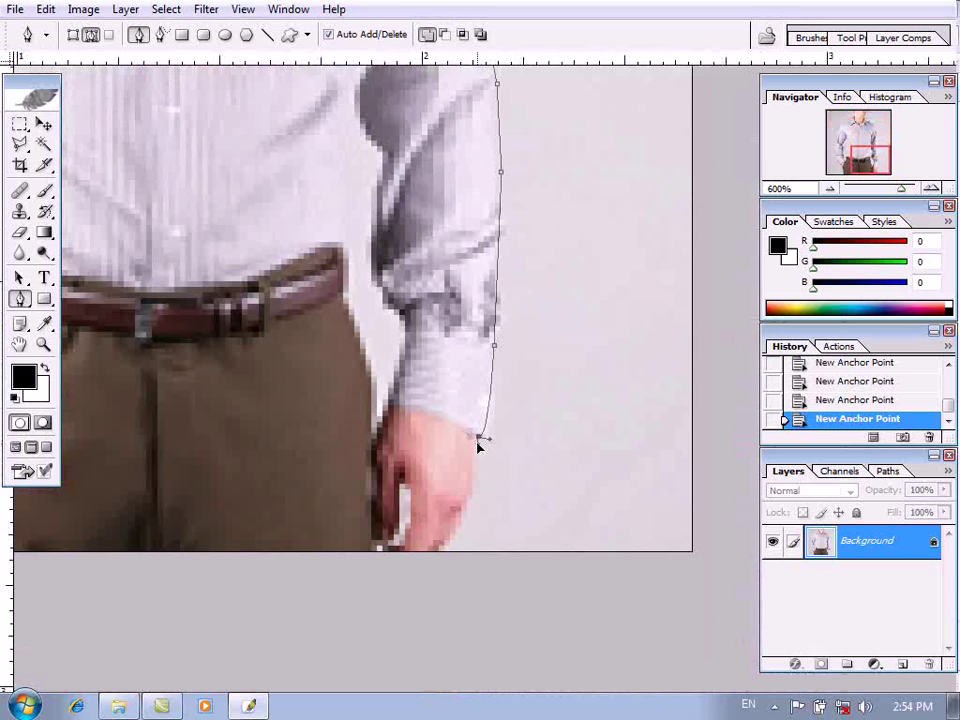
Close the path around the hand and along the photo's bottom edge, and turn it into a selection
left_click_drag(441, 555, 430, 558)
key("space")
left_click_drag(98, 574, 542, 597)
left_click(338, 579)
right_click(459, 366)
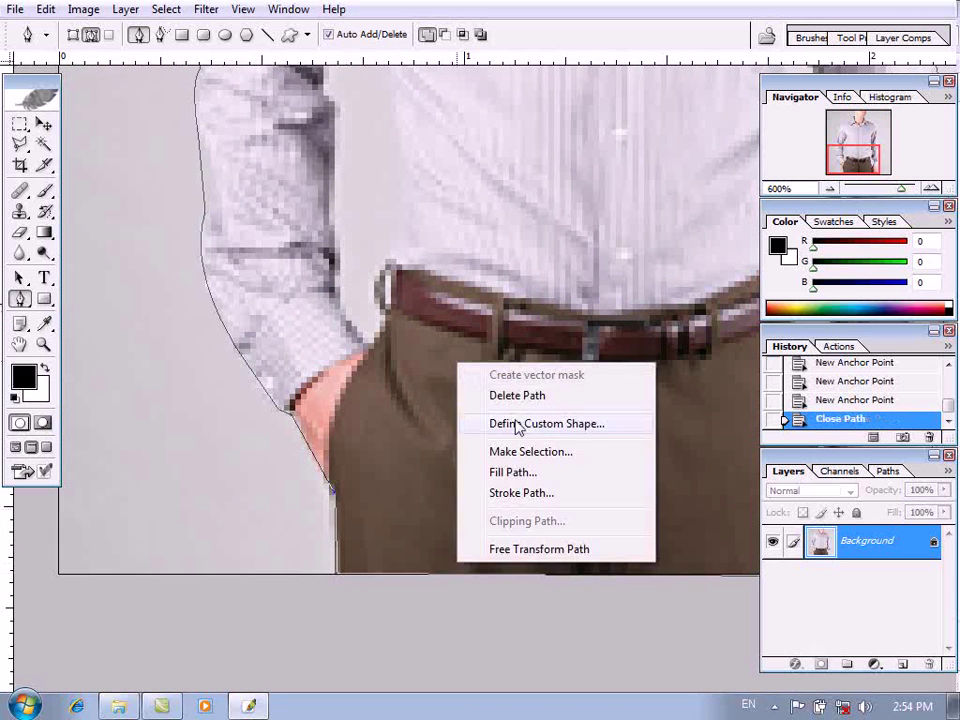
left_click(538, 452)
key("Return")
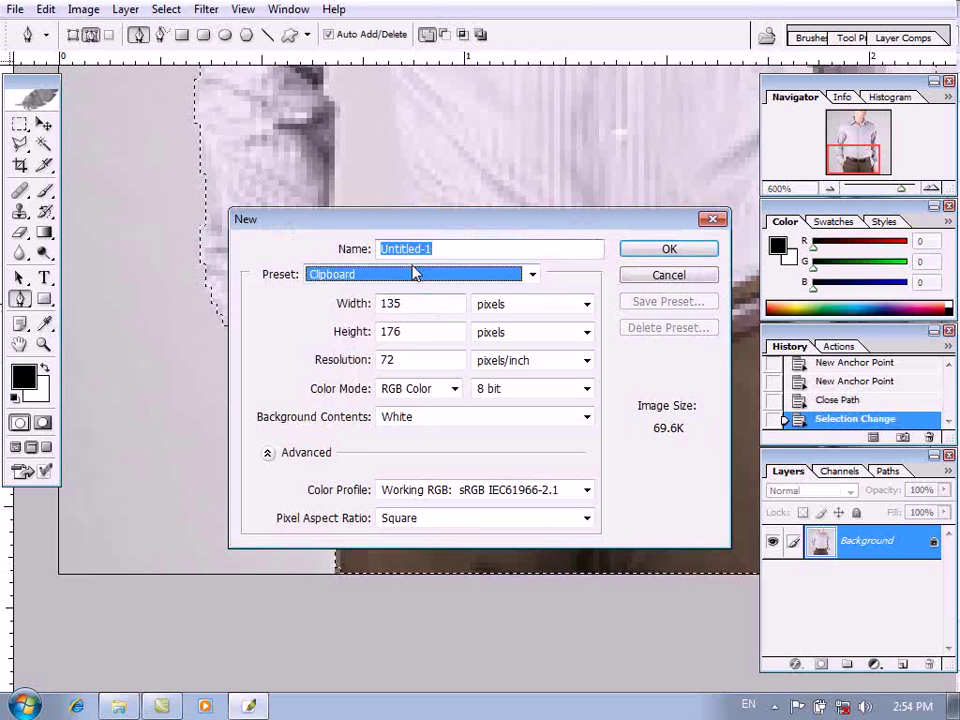
Create a new document with the A4 preset and paste the copied shirt cutout into it
left_click(411, 274)
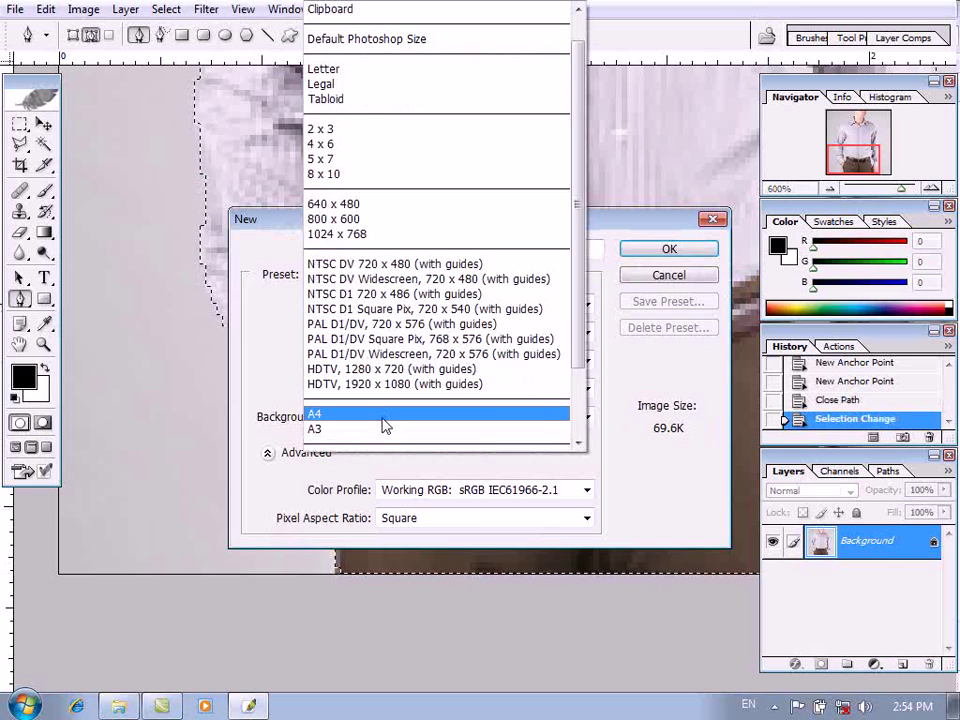
left_click(382, 414)
key("Return")
key("ctrl+v")
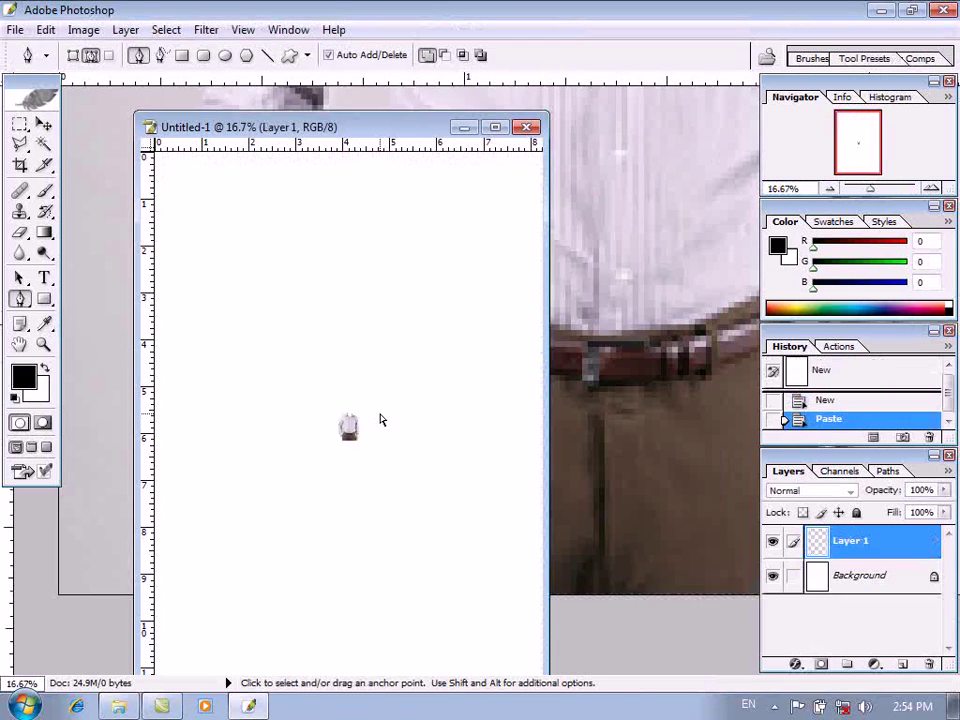
Enlarge the shirt cutout to about 861% and move it slightly lower on the A4 page
key("f")
key("f")
key("v")
left_click_drag(497, 399, 568, 506)
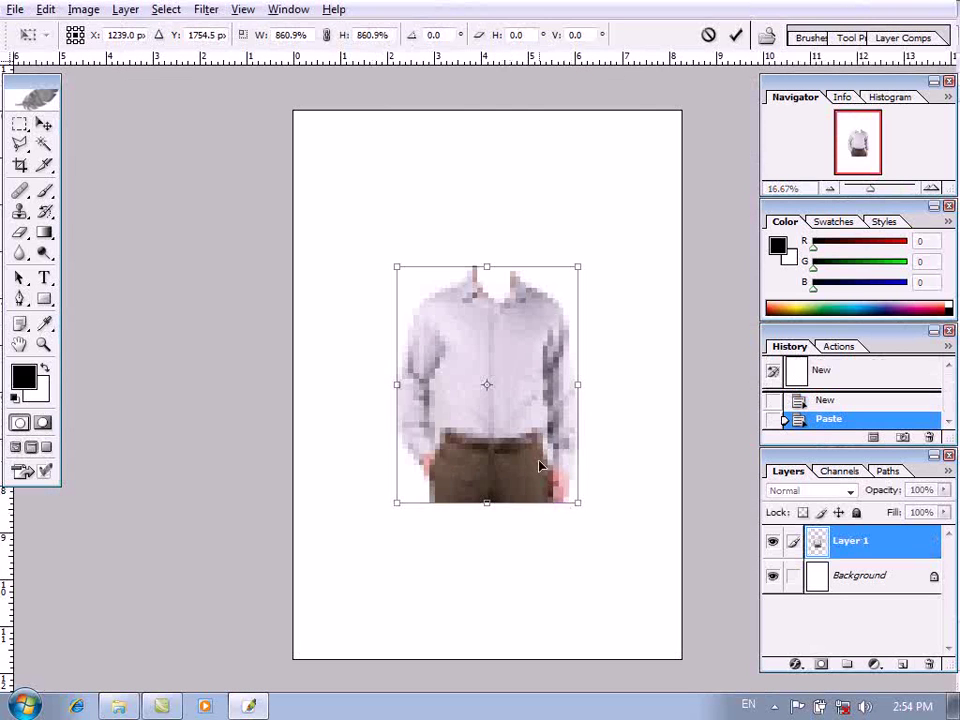
key("Return")
left_click_drag(531, 454, 516, 486)
key("f")
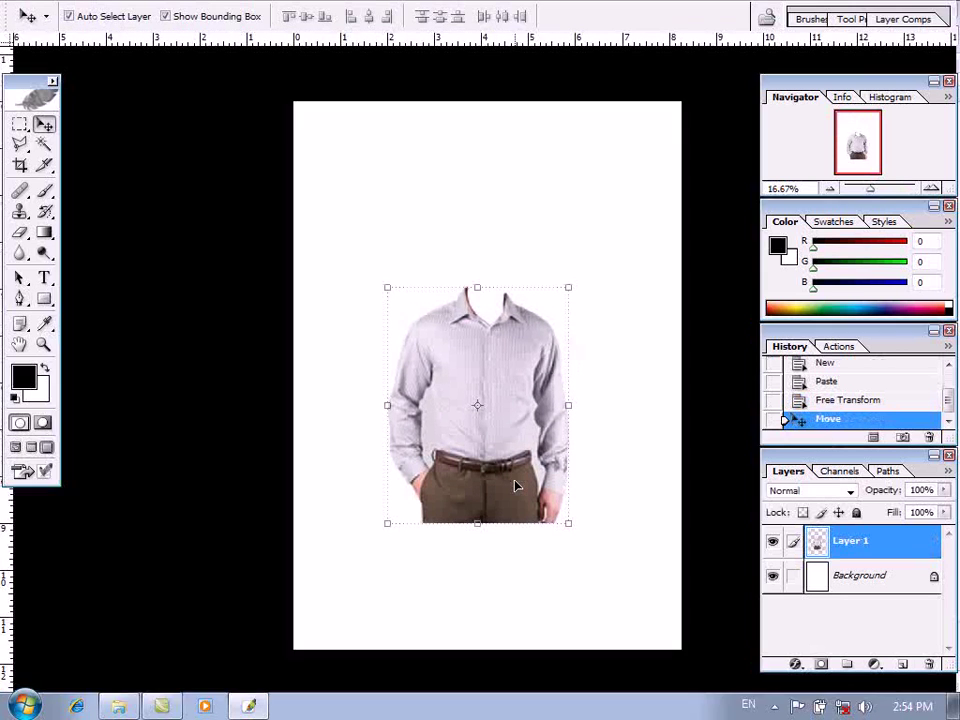
key("f")
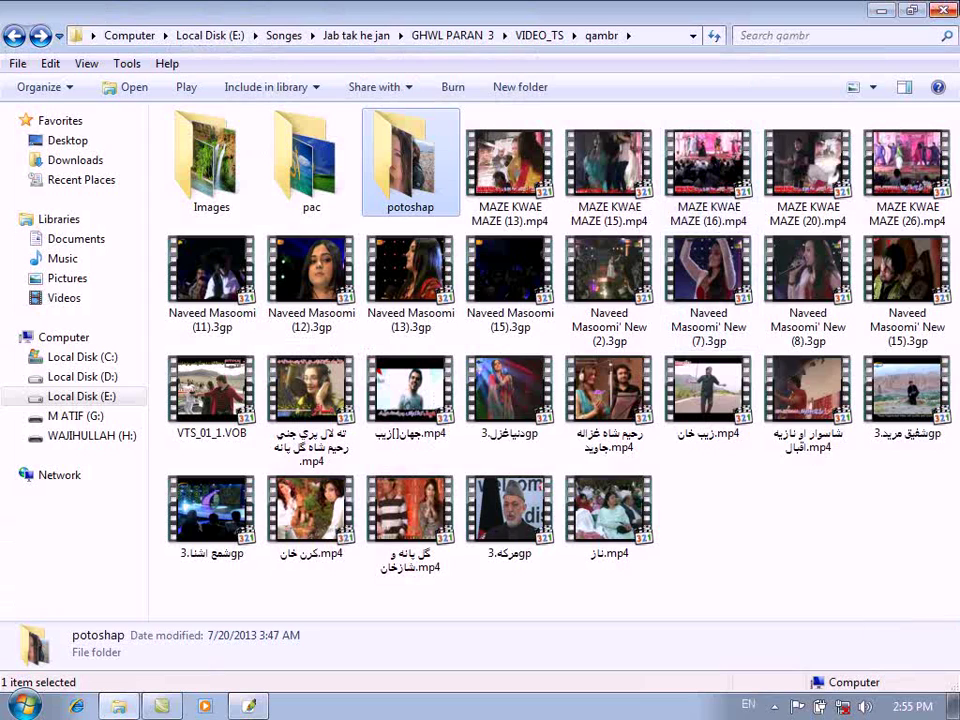
Look through the photos in the potoshap folder in the file explorer and go back up to Local Disk (E:)
double_click(400, 173)
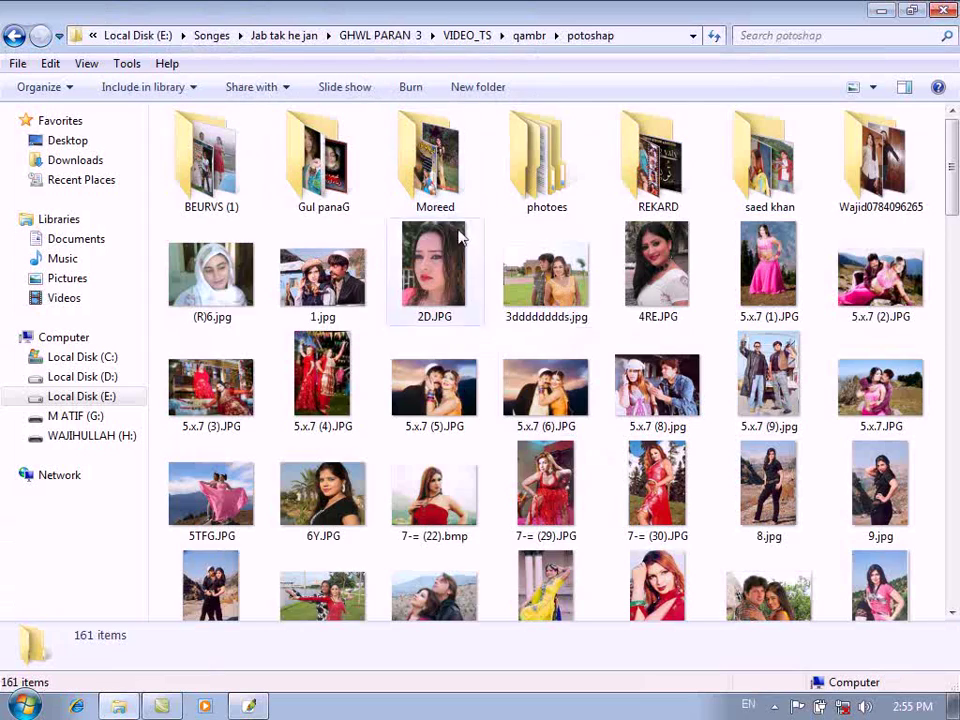
scroll(544, 348, "down", 5)
scroll(604, 476, "down", 10)
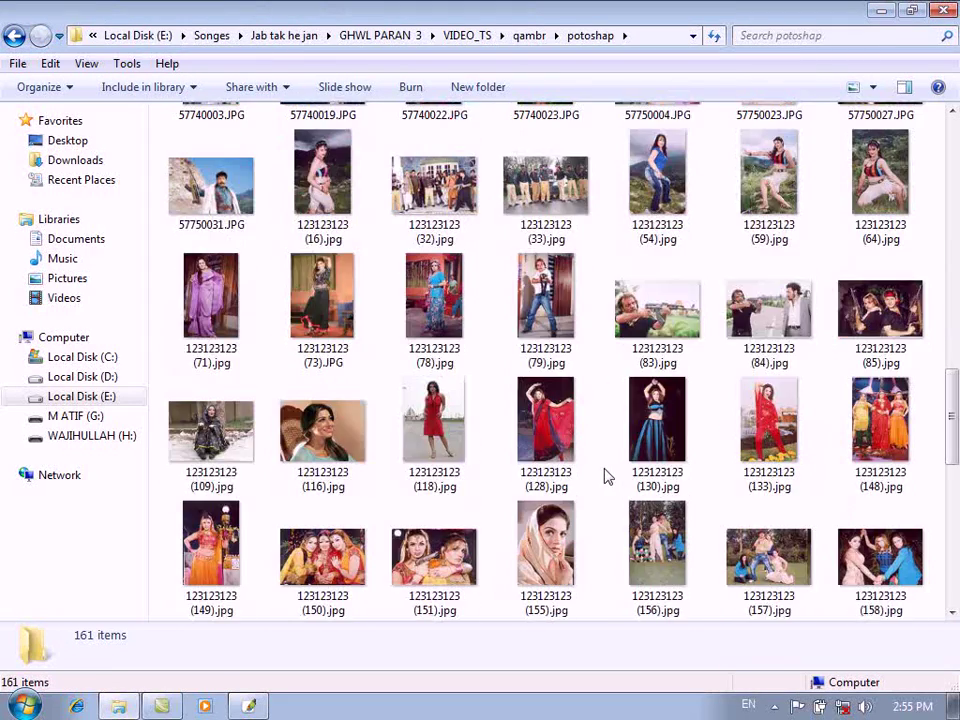
key("BackSpace")
key("BackSpace")
key("BackSpace")
key("BackSpace")
key("BackSpace")
key("BackSpace")
key("BackSpace")
key("BackSpace")
key("BackSpace")
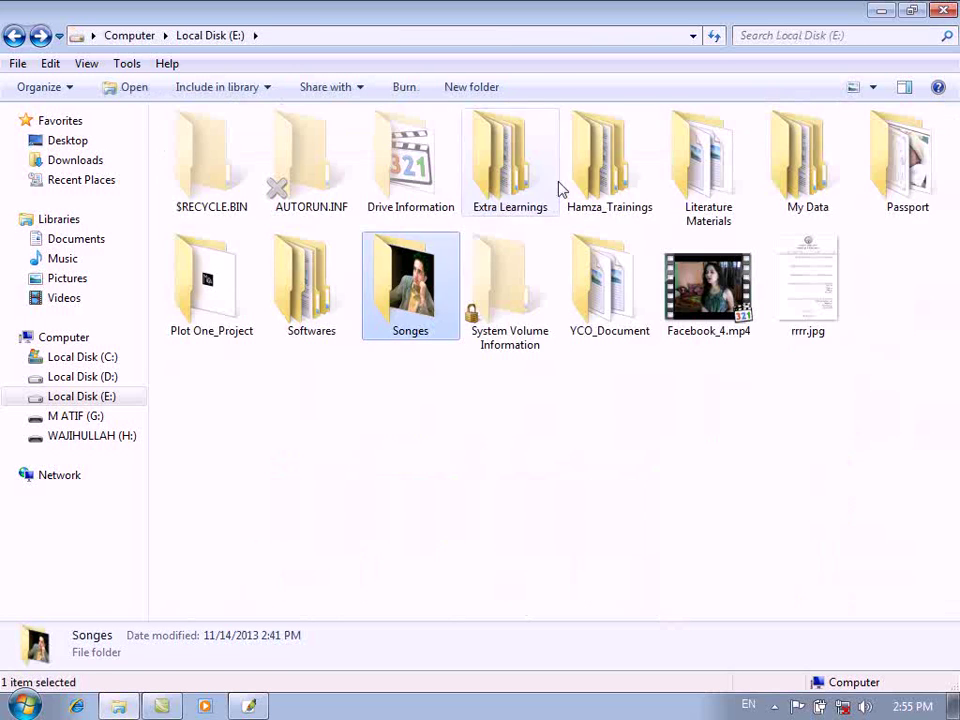
Go to the Pictures folder inside My Data on Local Disk (E:) and open 21.JPG in Photoshop
left_click(85, 398)
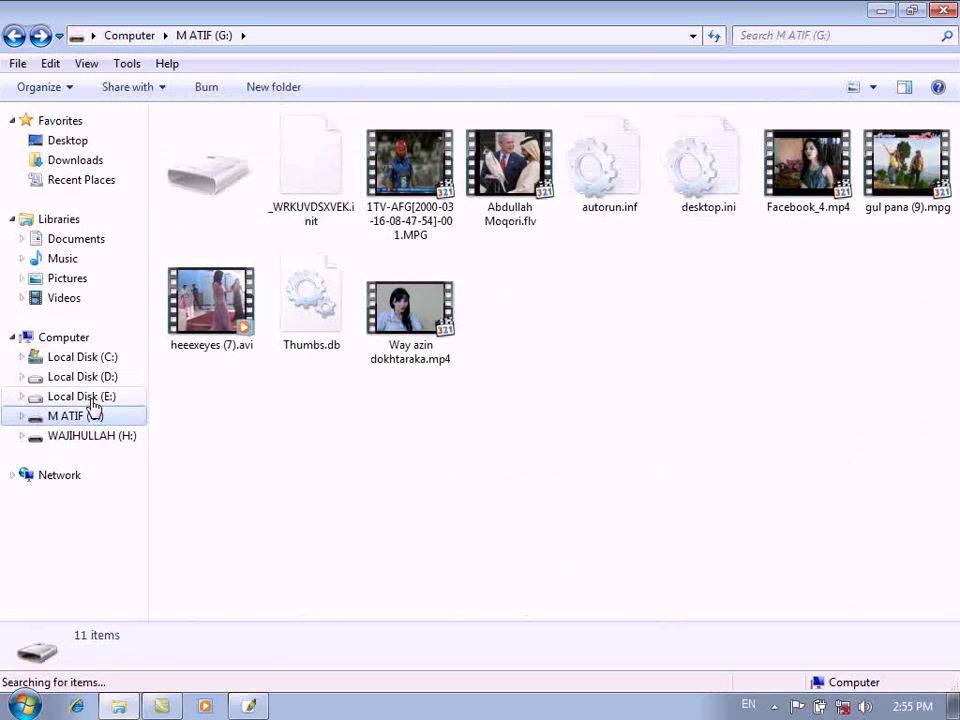
key("s")
key("p")
key("p")
key("h")
key("l")
double_click(839, 172)
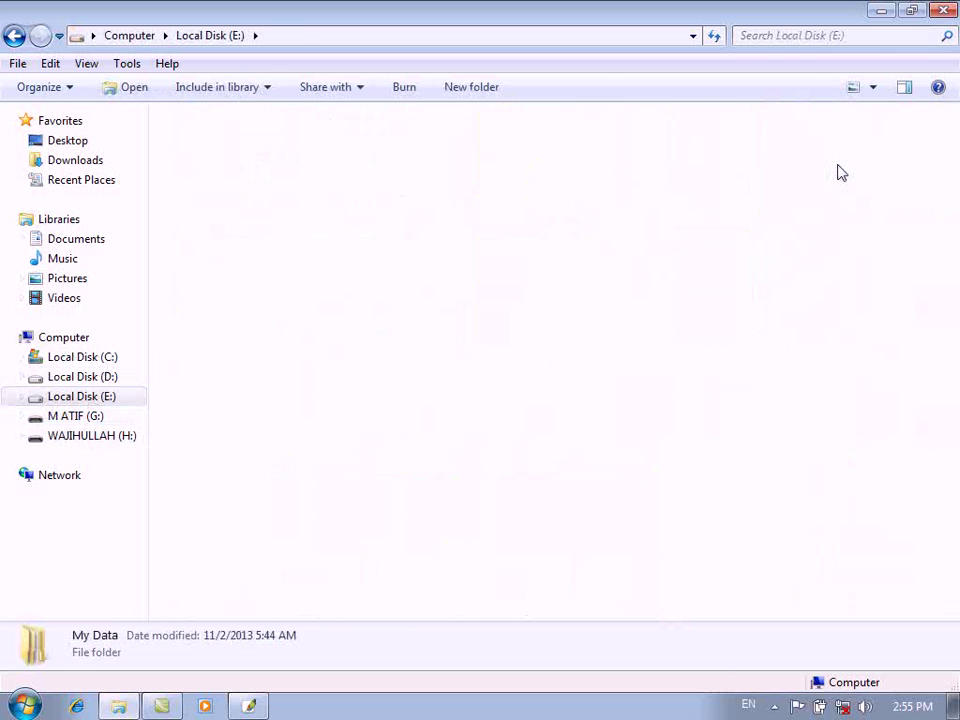
left_click(606, 178)
double_click(519, 178)
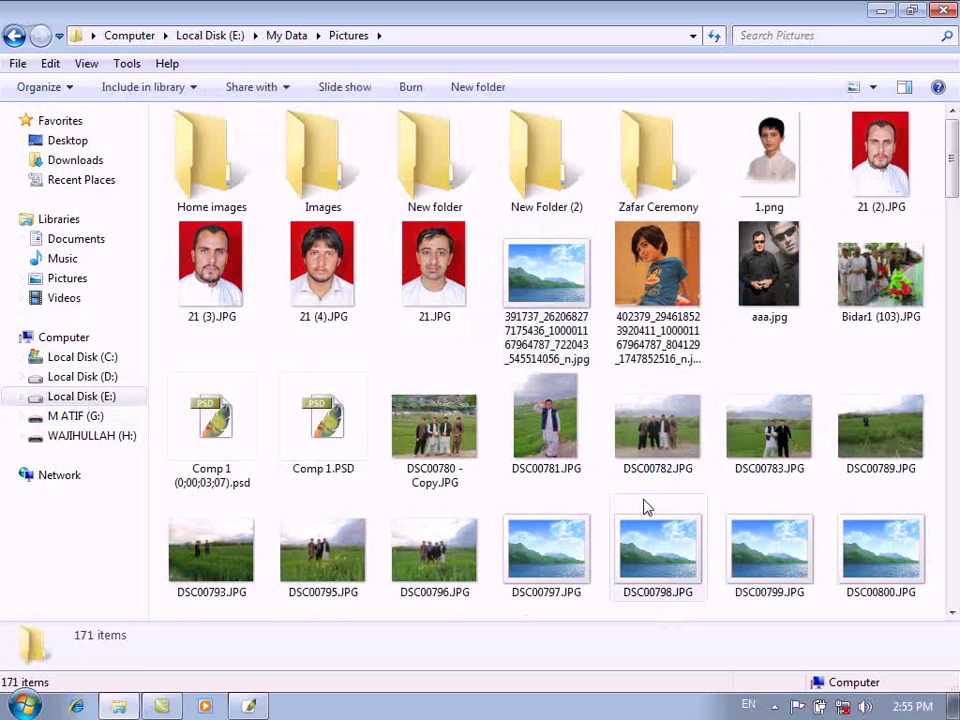
left_click(452, 277)
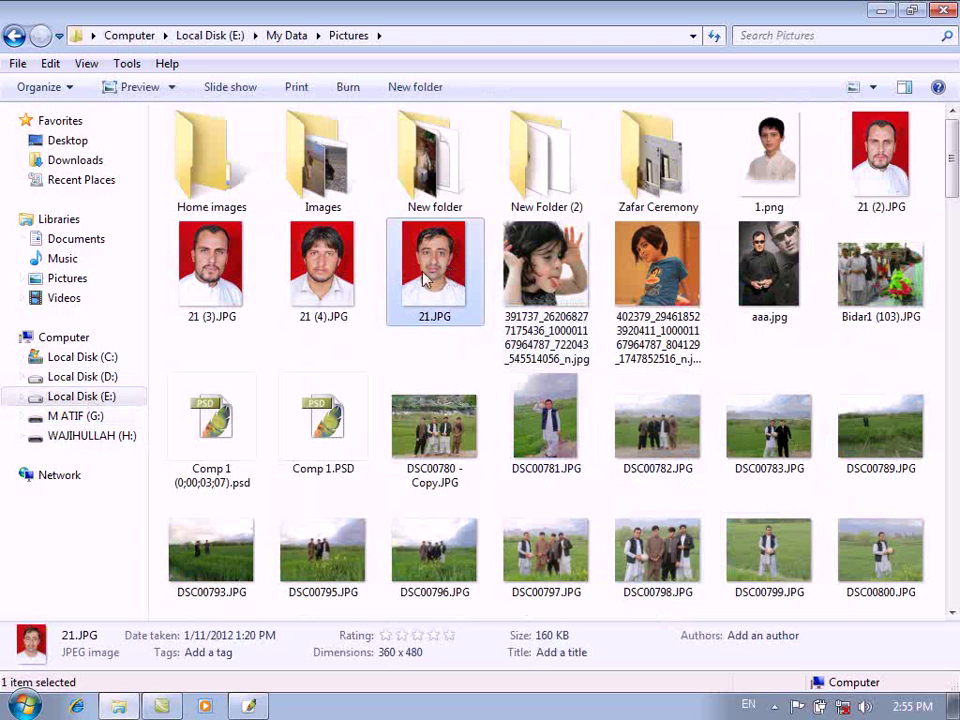
left_click_drag(413, 260, 384, 508)
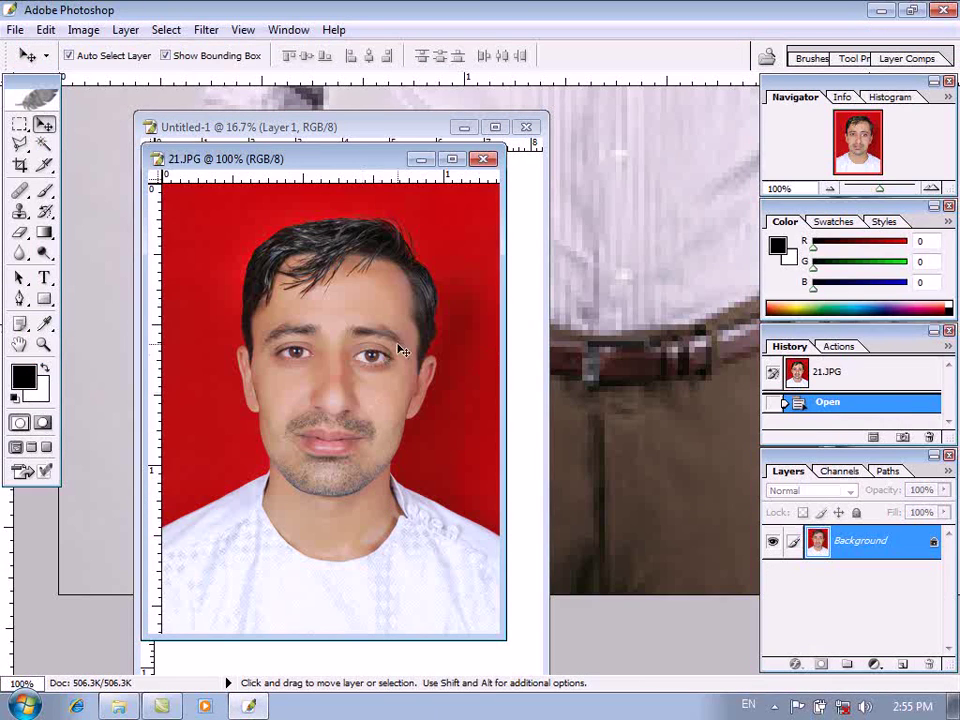
Select the portrait's red background with the Magic Wand and invert the selection to capture the man
key("w")
left_click(446, 407)
left_click(443, 242)
left_click(338, 207)
left_click(230, 250)
left_click(172, 32)
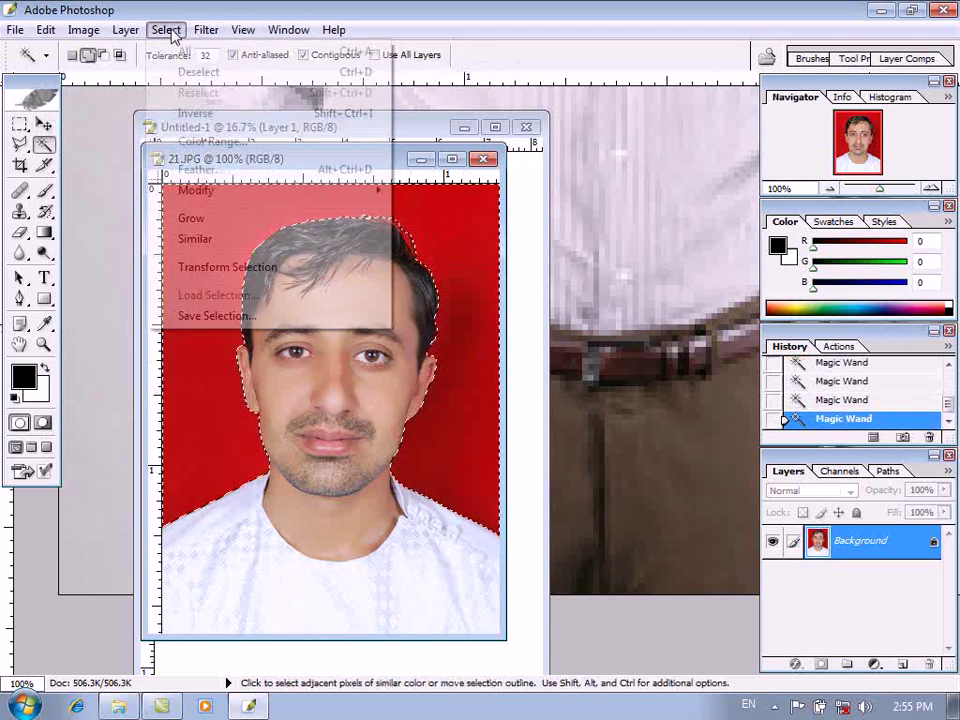
left_click(198, 114)
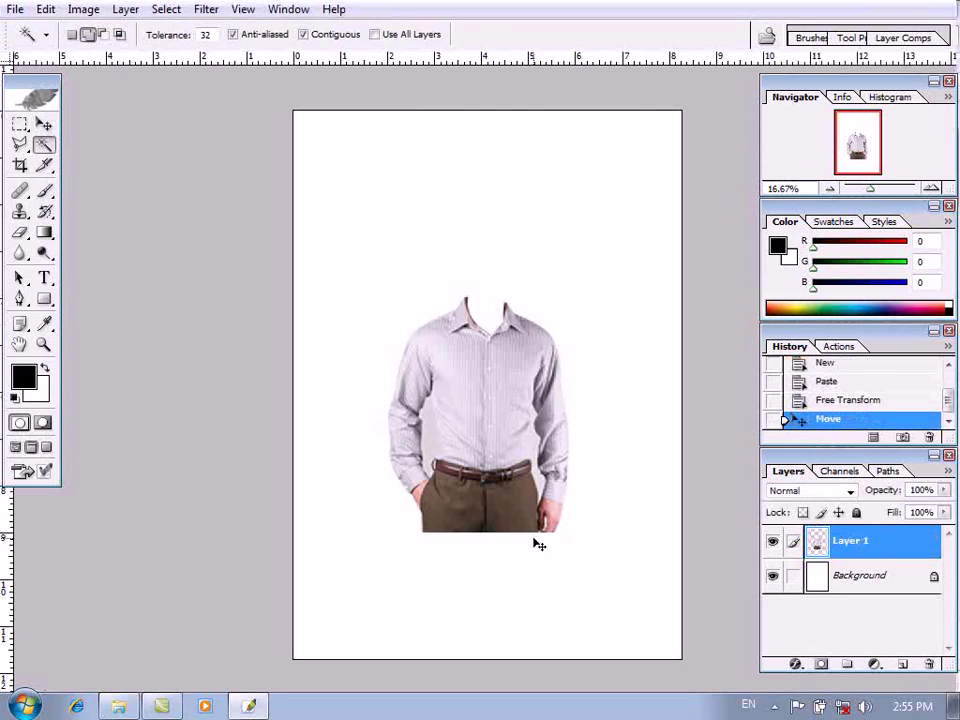
Paste the man's cutout into the shirt document, enlarge it, and move it up over the shirt's collar
key("ctrl+v")
key("v")
left_click_drag(545, 465, 583, 500)
key("Return")
left_click_drag(505, 439, 504, 380)
Move the man's portrait layer below the shirt layer in the layer order
left_click(489, 290, "ctrl")
left_click(489, 290, "ctrl")
left_click(489, 290, "ctrl")
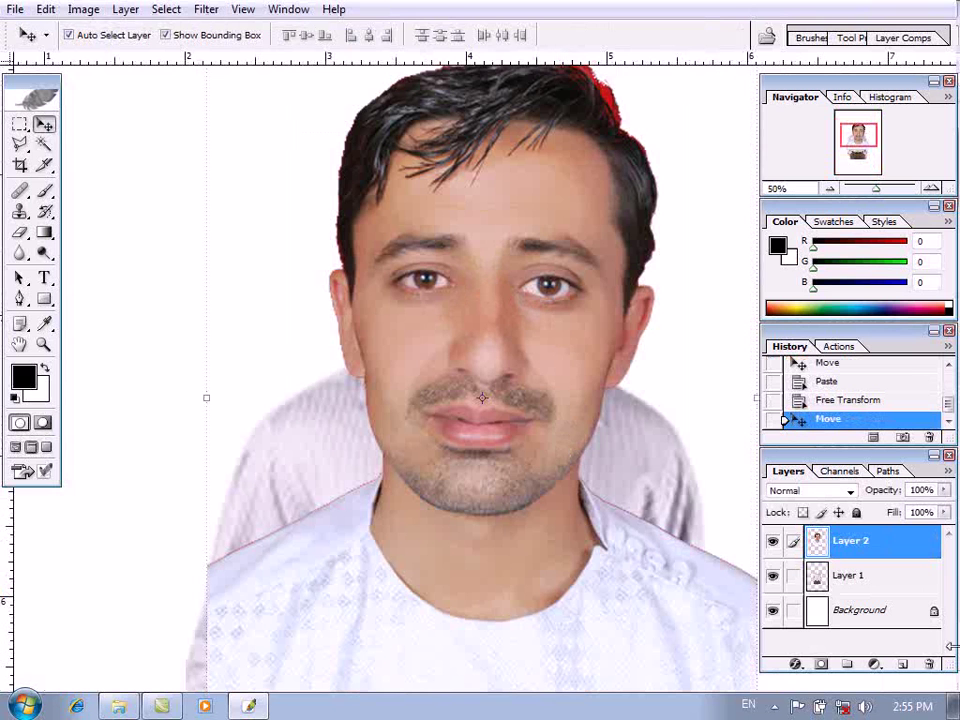
left_click_drag(825, 555, 815, 592)
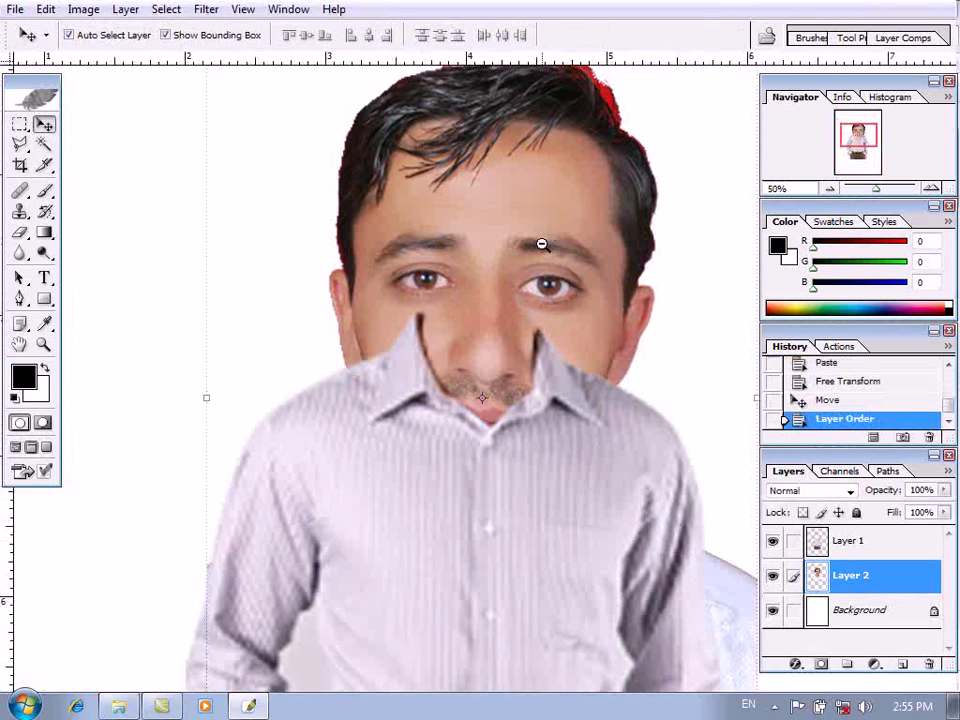
Free-transform the portrait layer, scaling it to 63.7% and moving it up so the neck meets the shirt collar
key("ctrl+minus")
key("ctrl+t")
left_click_drag(632, 158, 553, 231)
left_click_drag(434, 354, 429, 279)
Scale the portrait layer to 59.8% and reposition it so the neck sits inside the shirt collar
key("ctrl+plus")
key("ctrl+plus")
key("ctrl+plus")
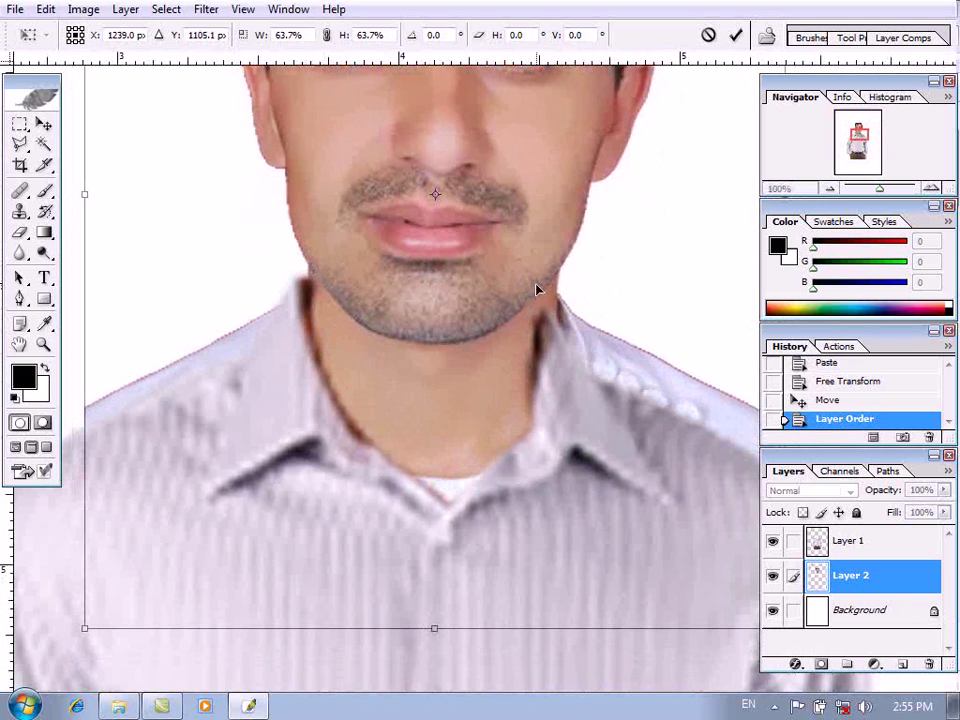
left_click_drag(540, 330, 519, 365)
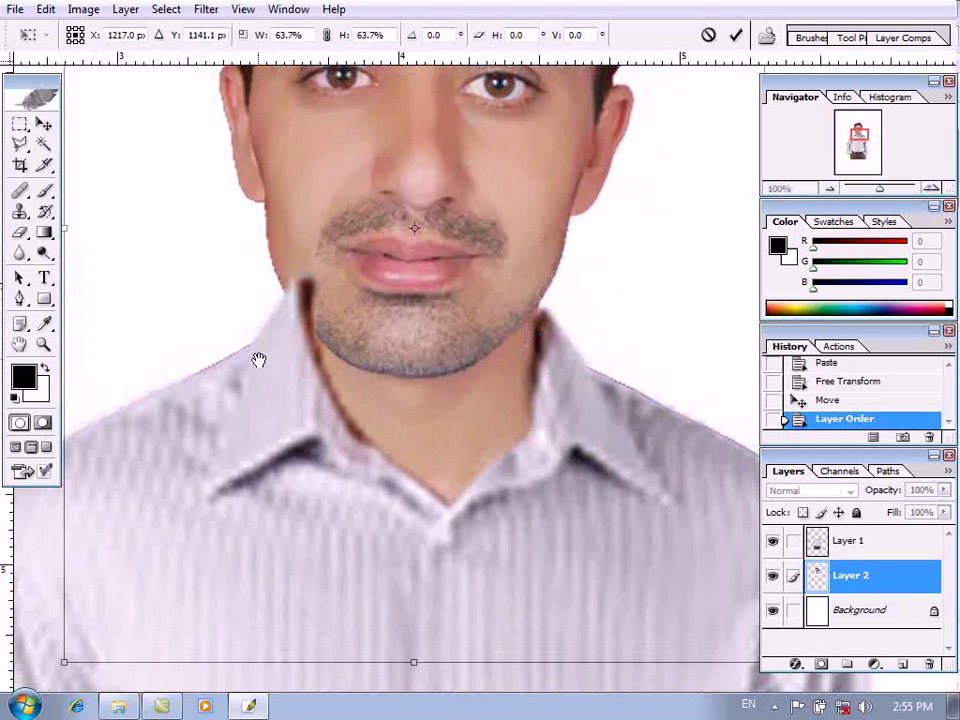
key("ctrl+minus")
left_click(412, 367, "alt")
left_click_drag(286, 93, 324, 104)
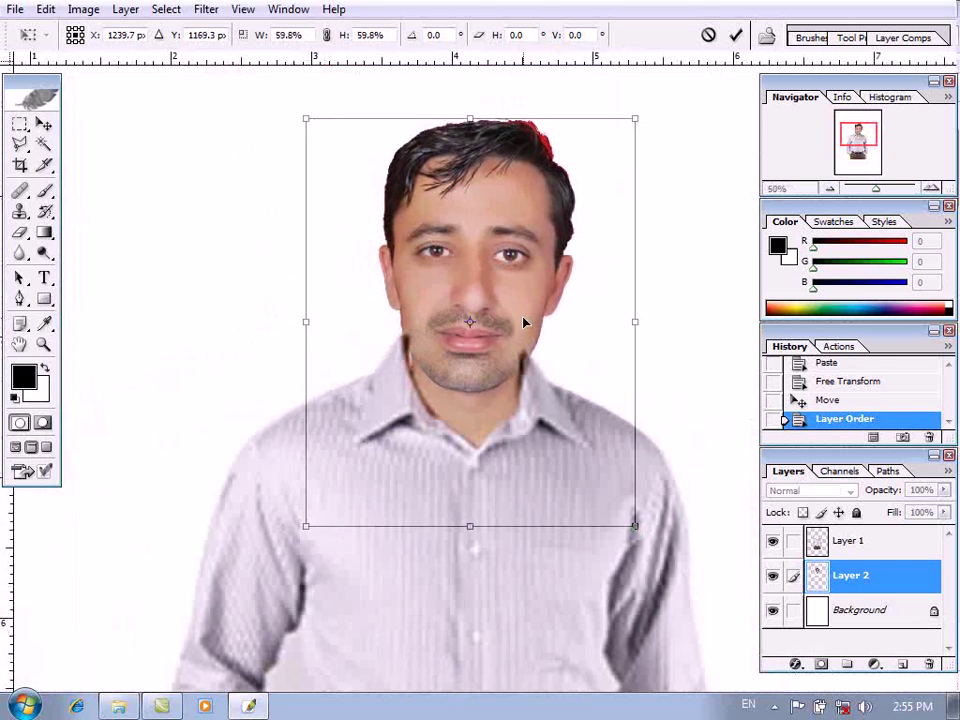
key("Return")
left_click_drag(510, 354, 490, 326)
Erase the portrait's leftover shoulder area beside the collar with a 92 px eraser
left_click(20, 234)
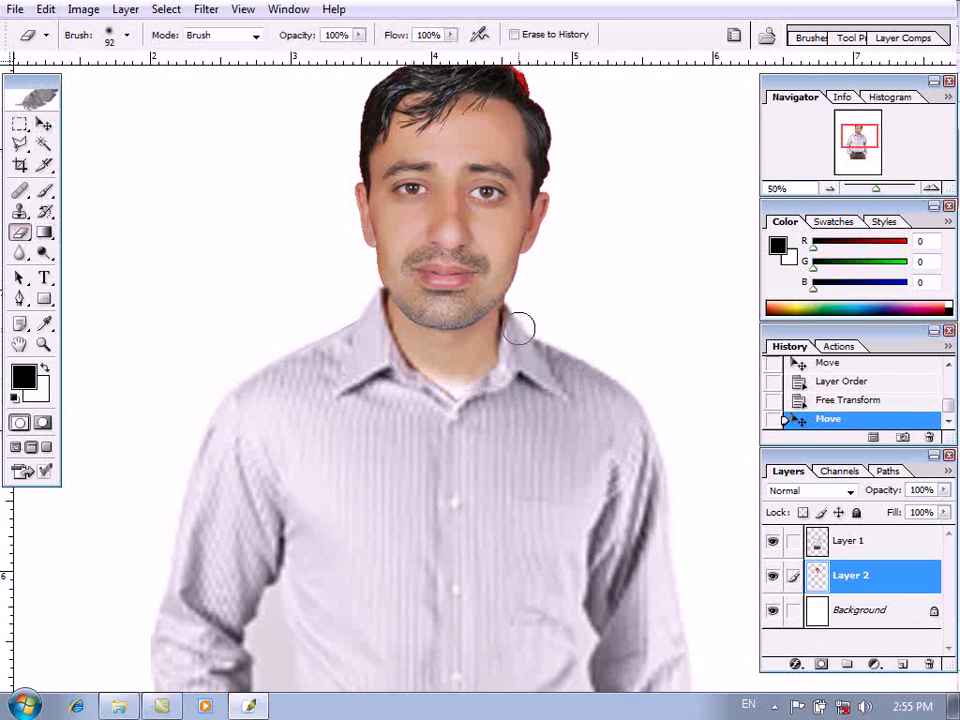
left_click_drag(530, 327, 544, 394)
left_click(546, 425, "alt")
left_click(546, 427, "alt")
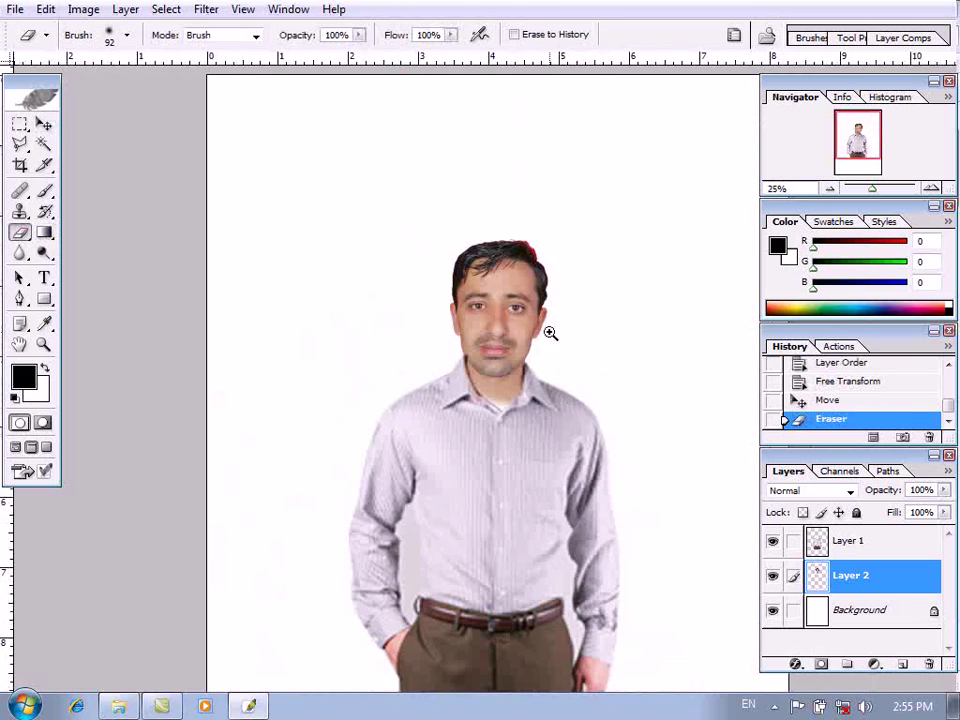
Trace a closed Pen path along the shirt's inner collar edges and across the chin, and convert it to a selection
left_click(472, 346, "ctrl")
left_click(472, 346, "ctrl")
left_click(472, 346, "ctrl")
left_click(472, 346, "ctrl")
left_click_drag(506, 437, 286, 336)
left_click(400, 385, "ctrl")
left_click(850, 542)
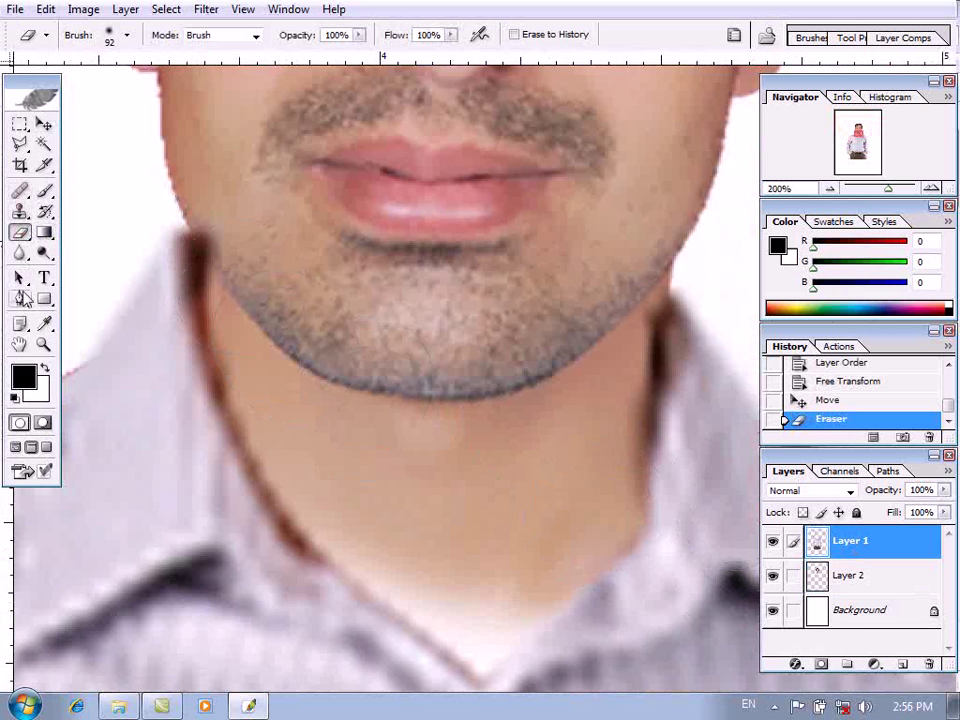
left_click(21, 298)
left_click(836, 578)
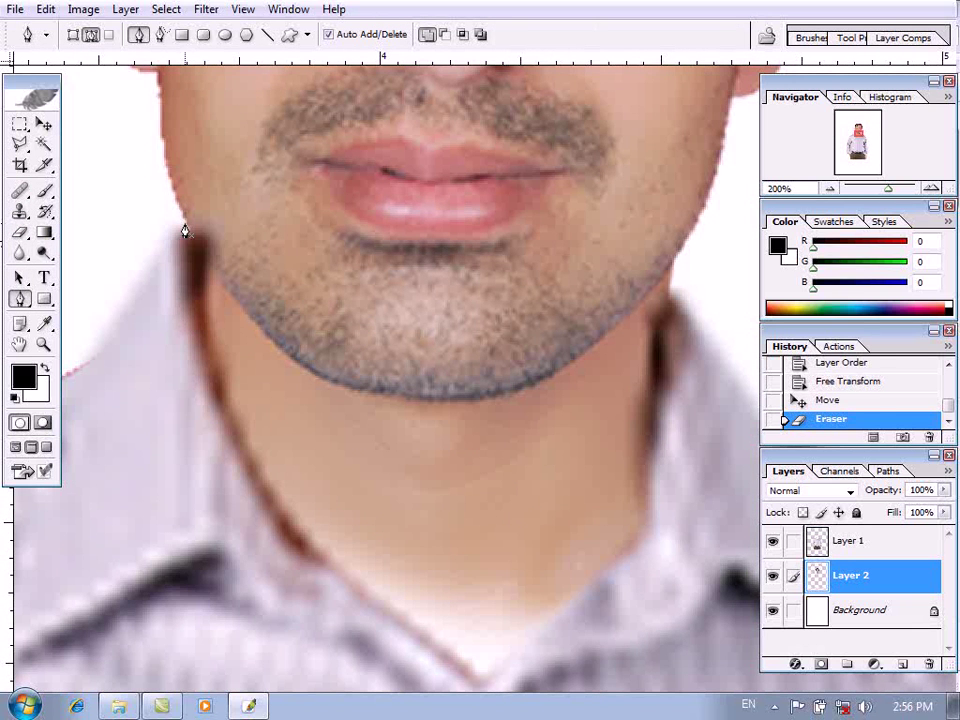
left_click(184, 224)
left_click_drag(310, 550, 444, 632)
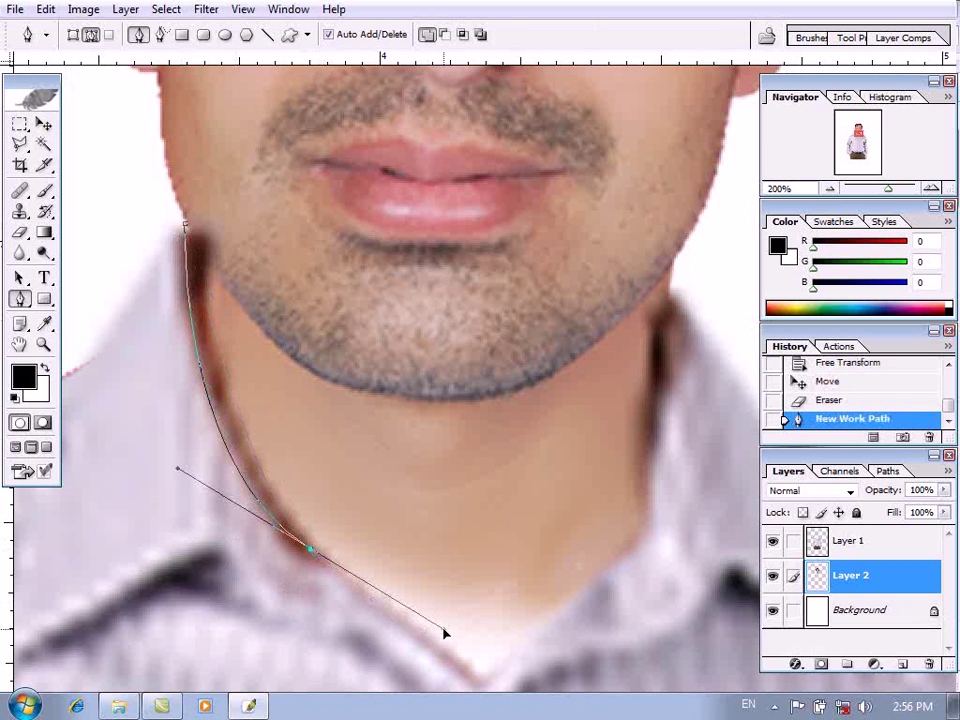
left_click(461, 676)
left_click(647, 536)
left_click_drag(675, 393, 611, 487)
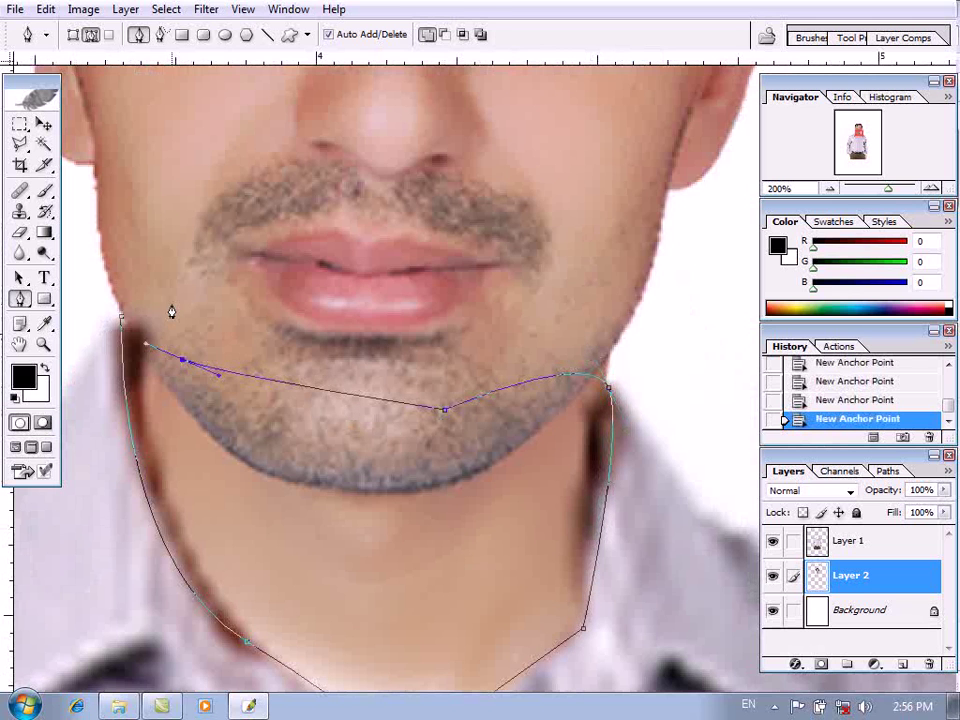
left_click(122, 285)
right_click(152, 362)
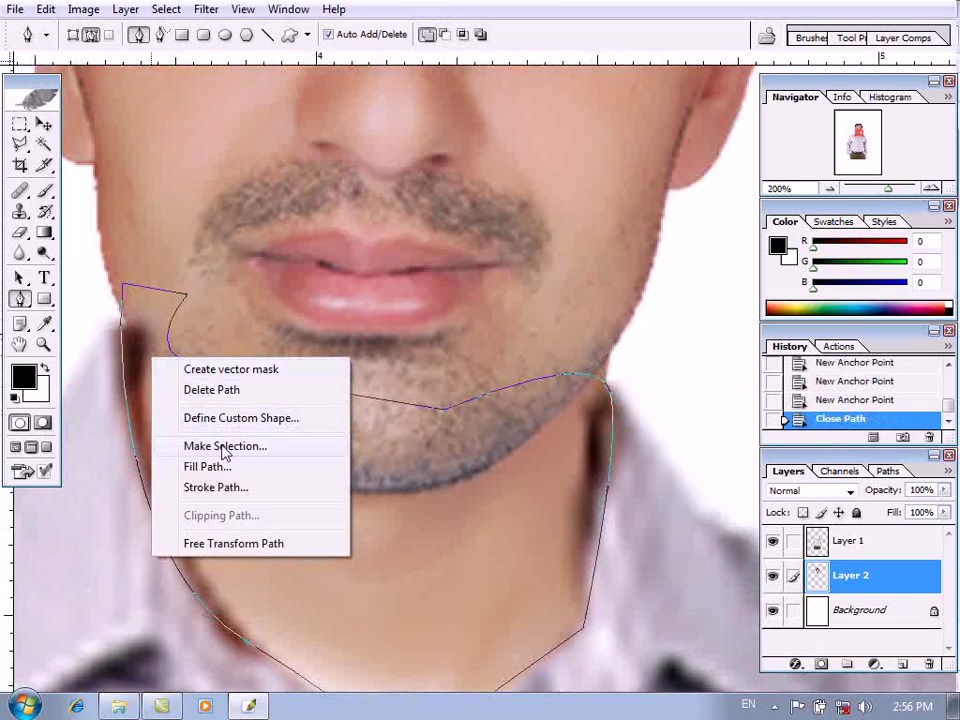
left_click(230, 446)
Try clearing the selected neck area from the portrait layer and undo it
key("Delete")
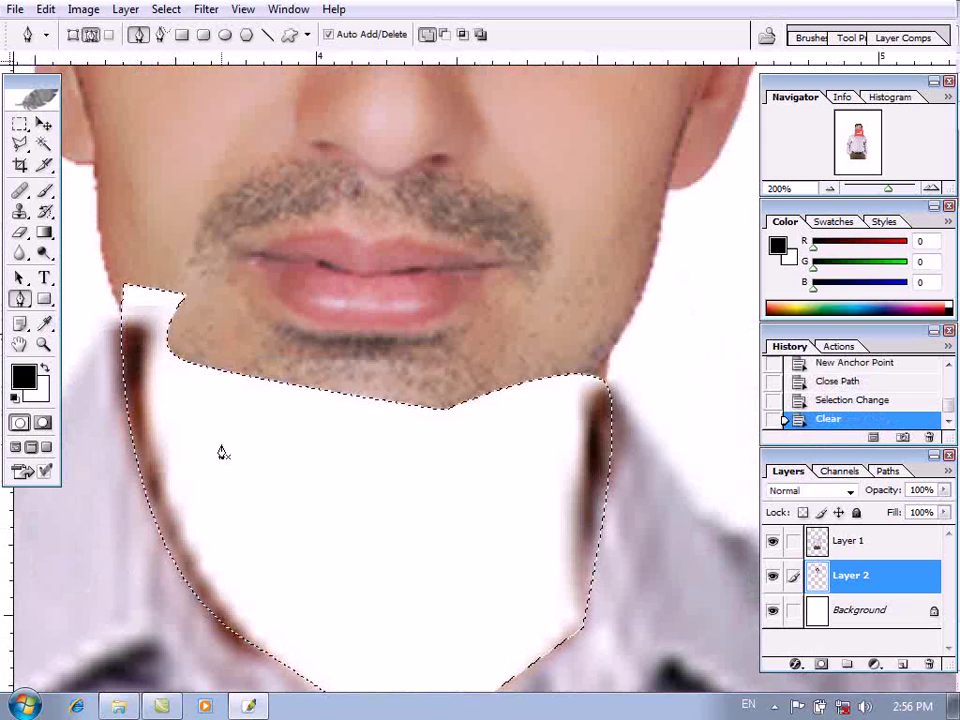
key("ctrl+z")
left_click(311, 476, "alt")
left_click(313, 476, "alt")
left_click_drag(419, 489, 419, 484)
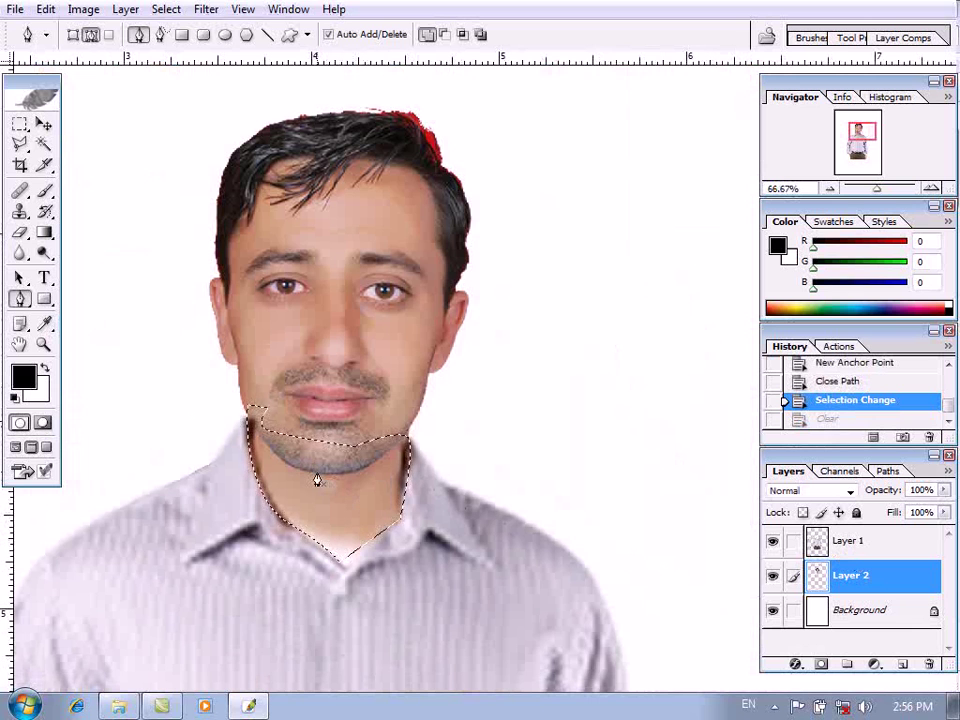
key("Delete")
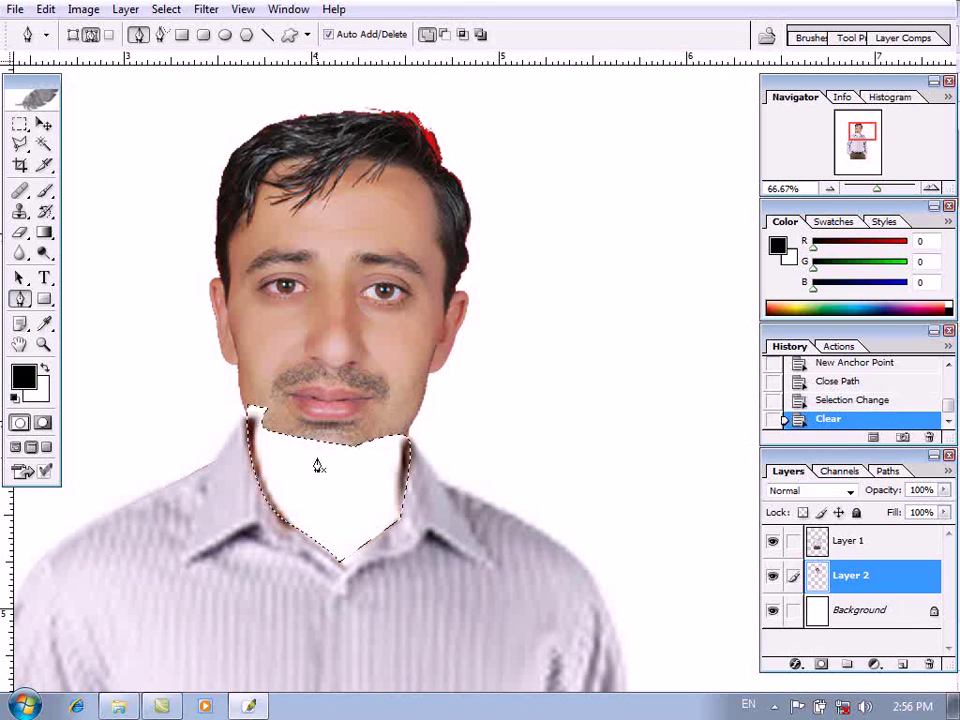
key("ctrl+z")
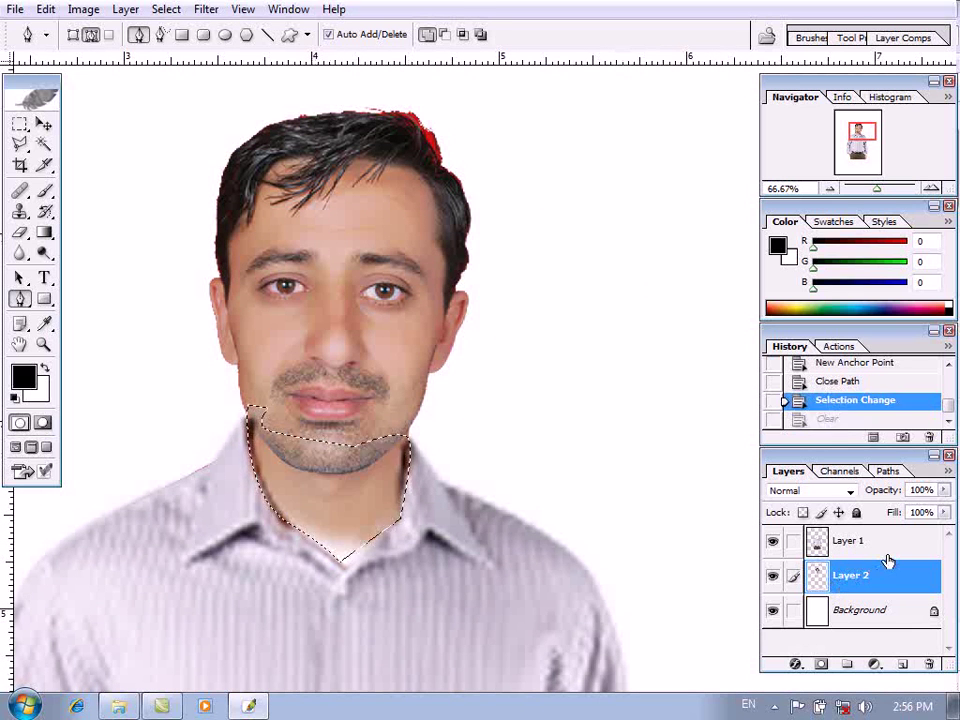
Clear the dark inner collar inside the selection from the shirt layer and deselect
left_click(870, 543)
key("Delete")
key("ctrl+d")
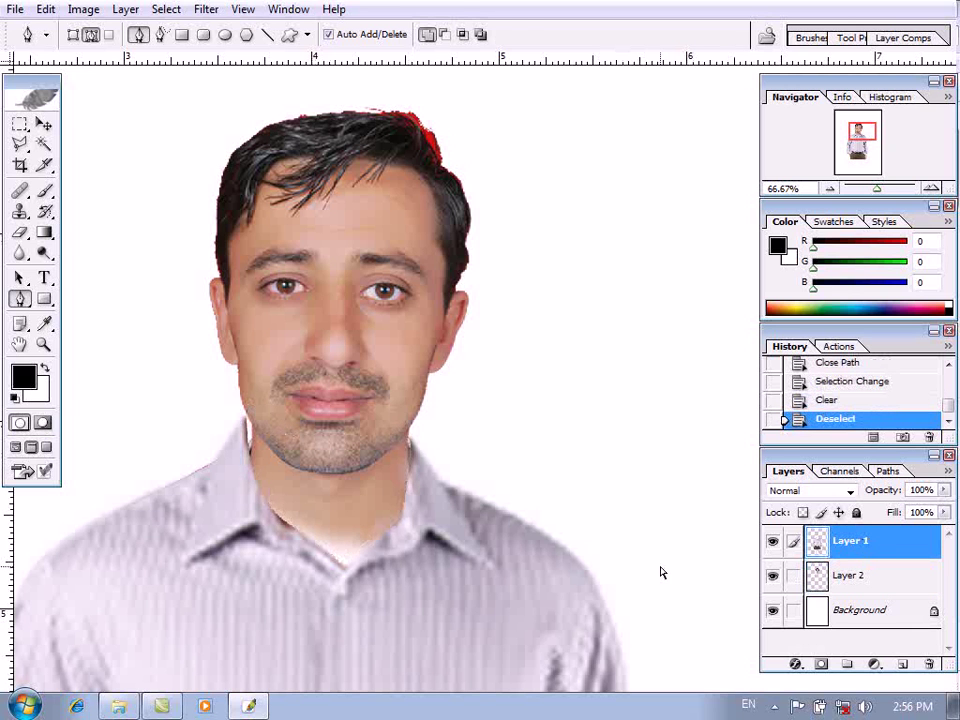
Select the portrait layer and shift it slightly upward against the collar
key("v")
left_click(360, 388)
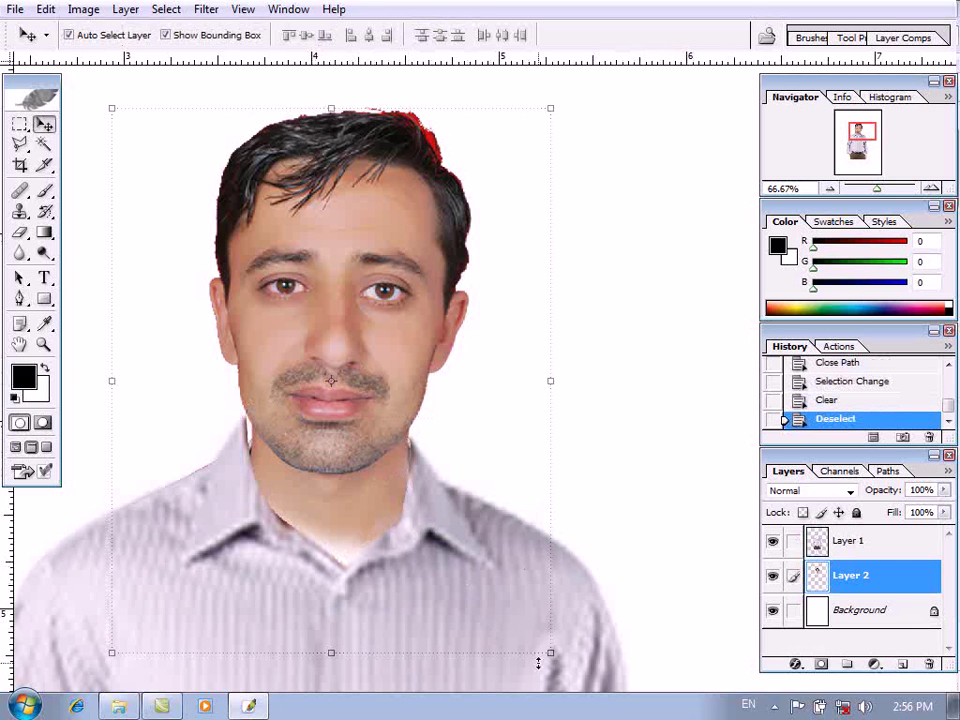
left_click(555, 627, "alt")
left_click(553, 627, "alt")
left_click_drag(521, 604, 553, 508)
key("ctrl+plus")
key("ctrl+plus")
key("ctrl+t")
key("Escape")
left_click_drag(537, 230, 536, 221)
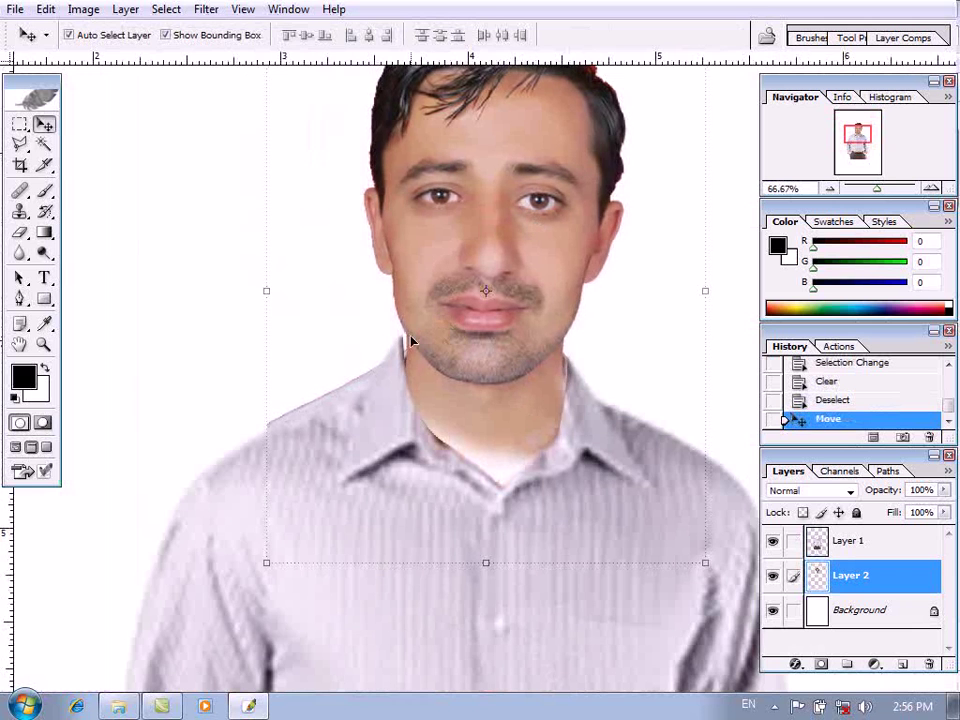
Choose the Brush tool with the 5 px tip for marking the jaw and collar
key("ctrl+plus")
key("ctrl+plus")
key("ctrl+plus")
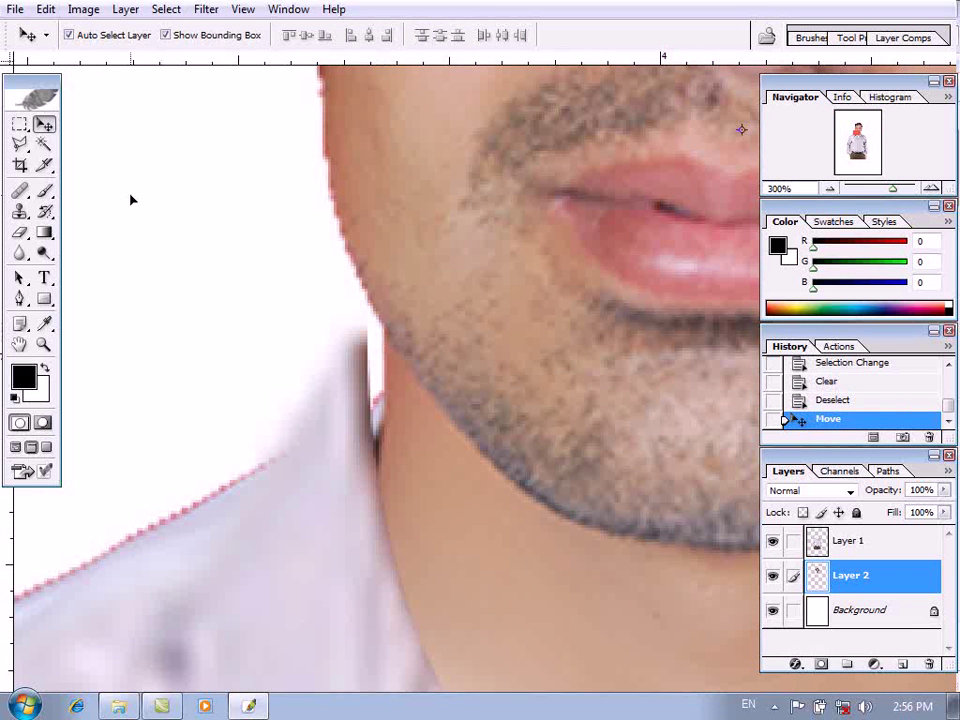
left_click(43, 192)
right_click(434, 380)
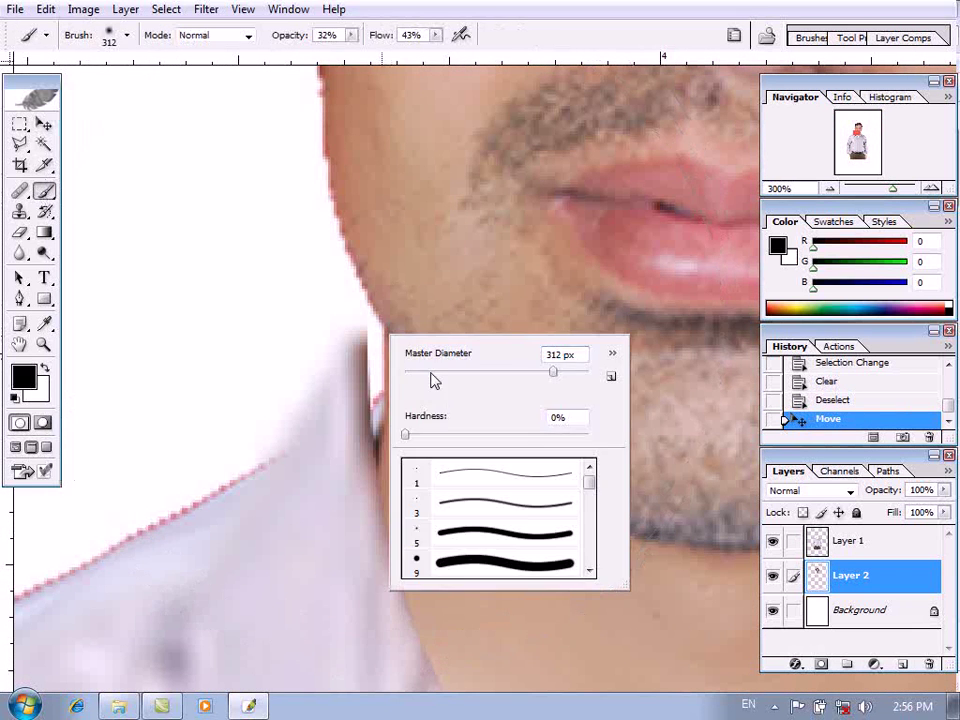
left_click(457, 536)
key("Return")
Try dabbing dots where the jaw meets the collar on both sides, and undo them together with the last portrait move
left_click(384, 335)
left_click(385, 331)
left_click(386, 327)
left_click_drag(448, 419, 106, 428)
left_click_drag(505, 373, 281, 402)
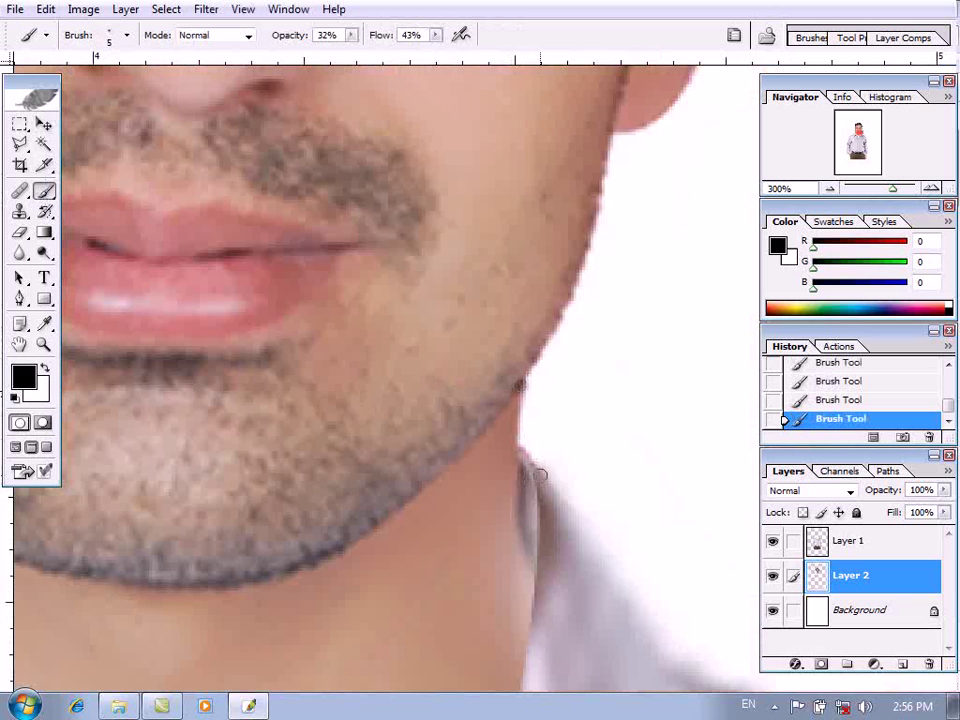
left_click_drag(518, 510, 755, 492)
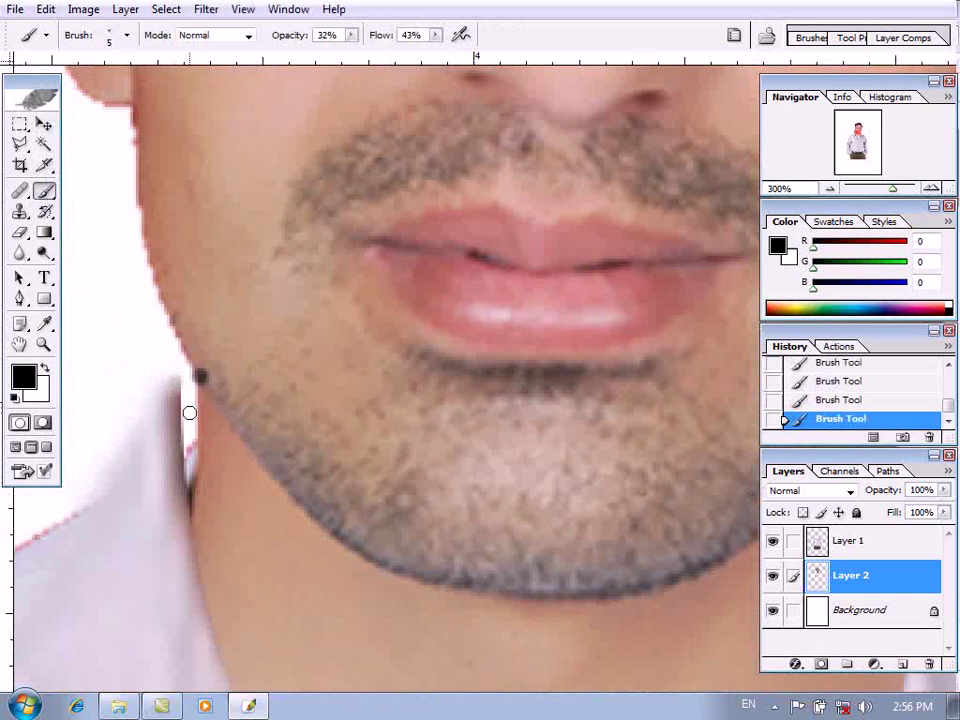
key("ctrl+alt+z")
key("ctrl+alt+z")
key("ctrl+alt+z")
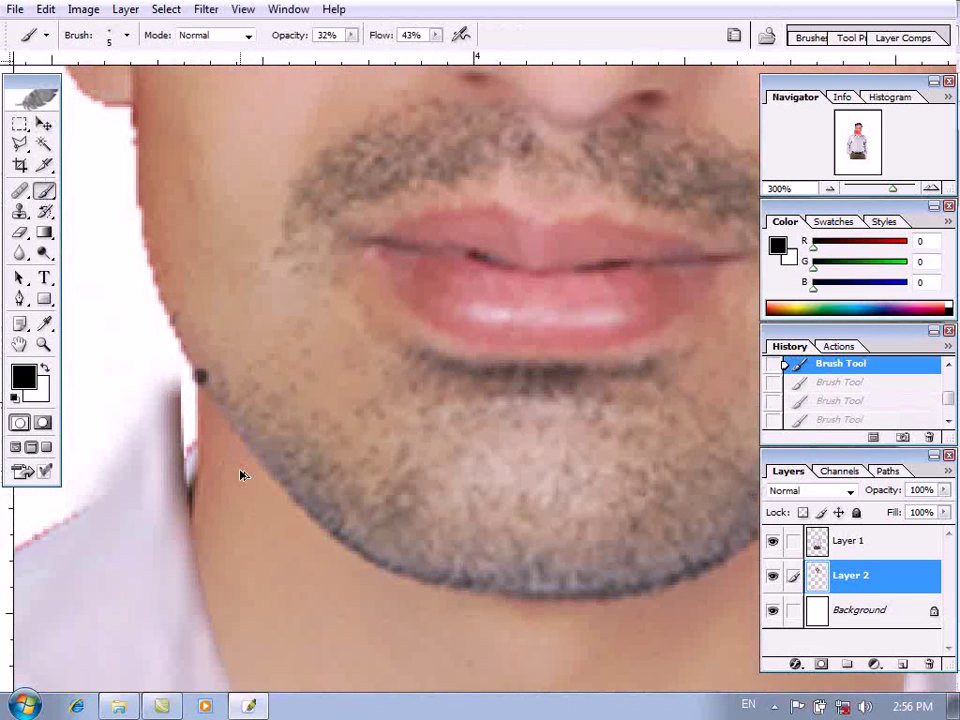
key("ctrl+alt+z")
Set the brush opacity and flow to 100% and dab black guide dots at the jaw and collar tips on both sides
left_click(351, 35)
left_click(435, 35)
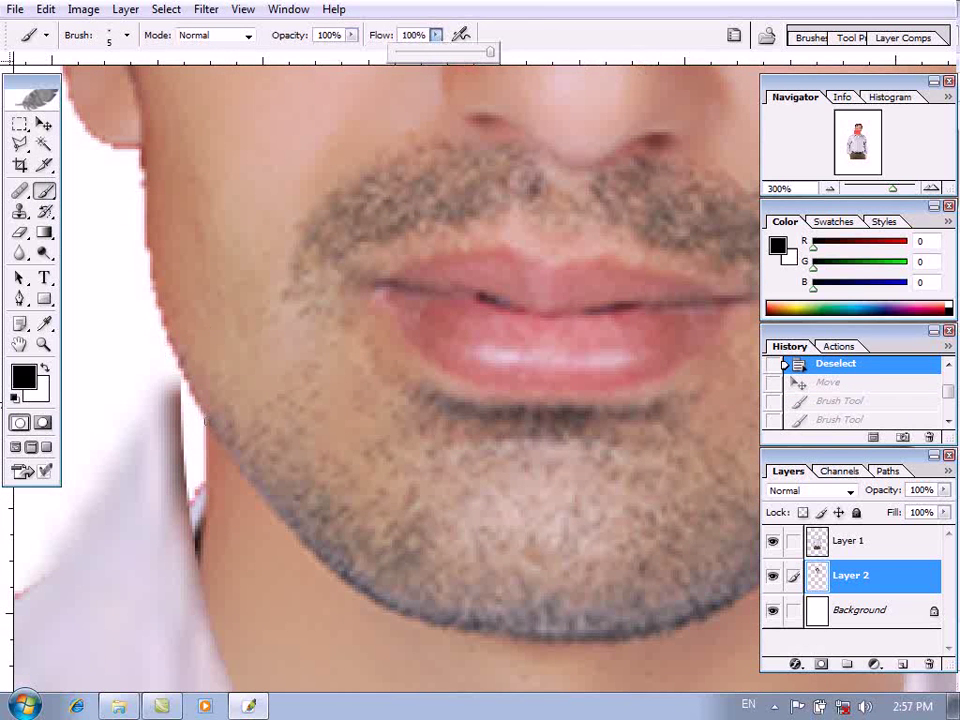
left_click(212, 422)
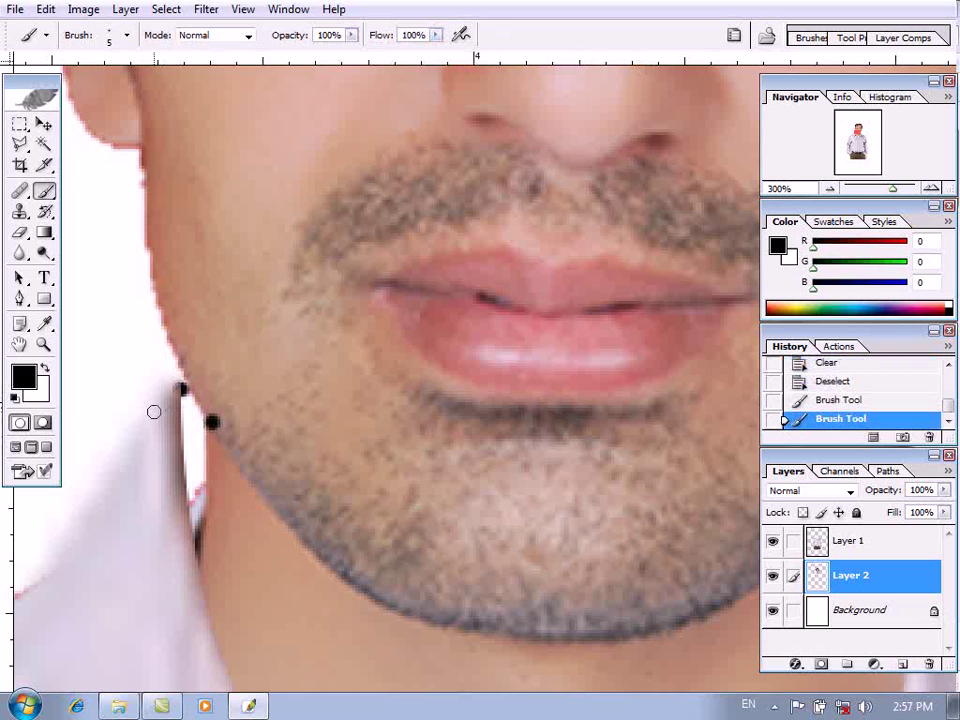
left_click_drag(233, 435, 96, 377)
left_click_drag(408, 429, 136, 396)
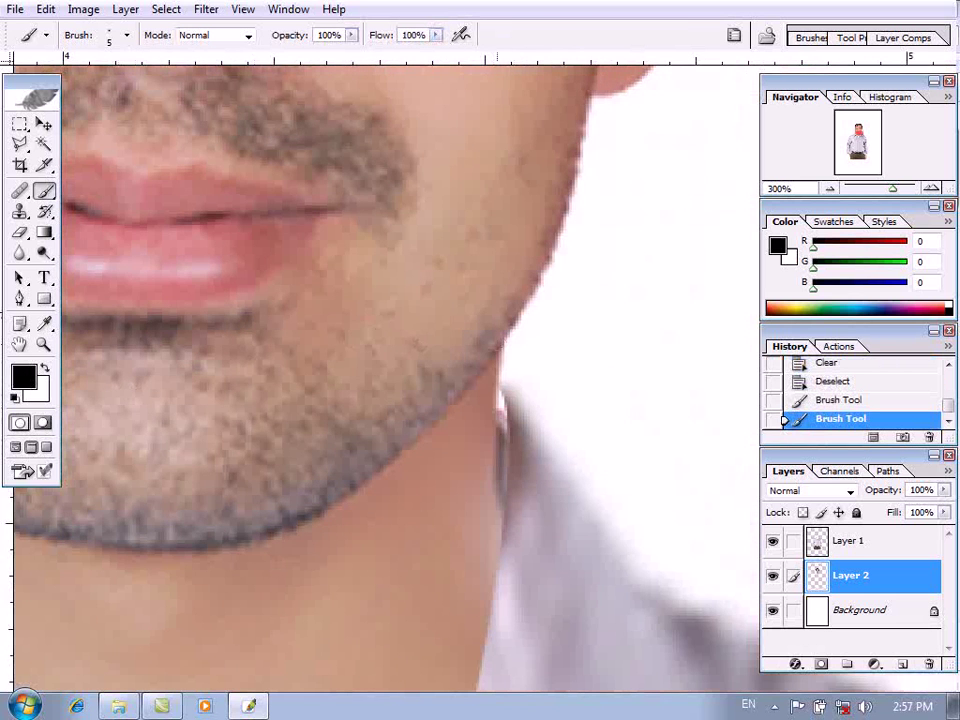
left_click(532, 432, "alt")
left_click(463, 448, "alt")
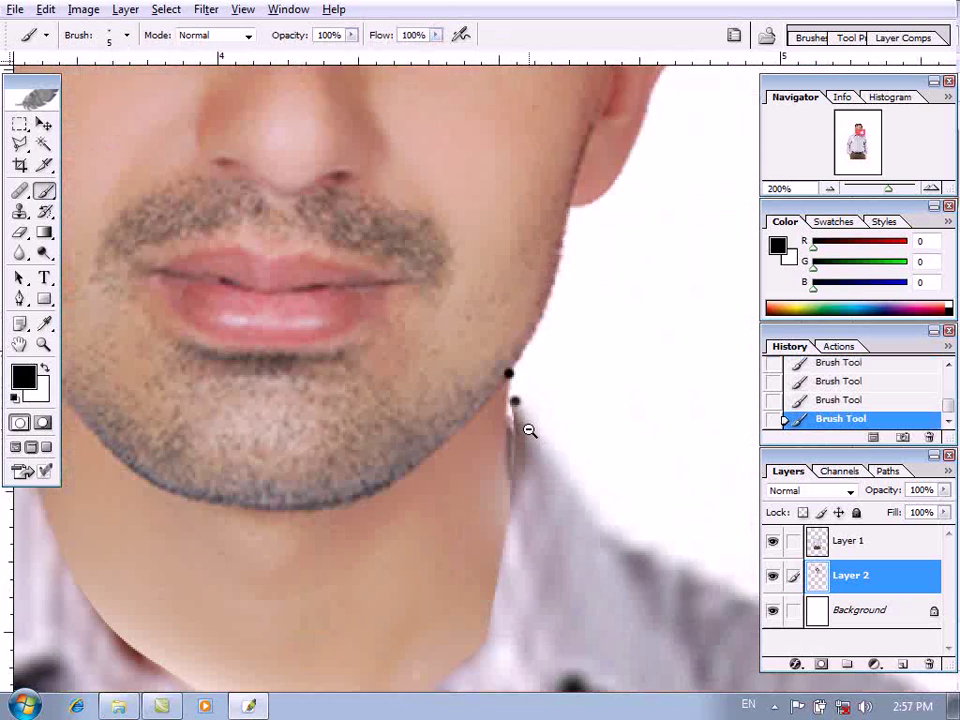
Move the portrait layer slightly up and left to fill the gap beside the neck, and check both collar edges
key("v")
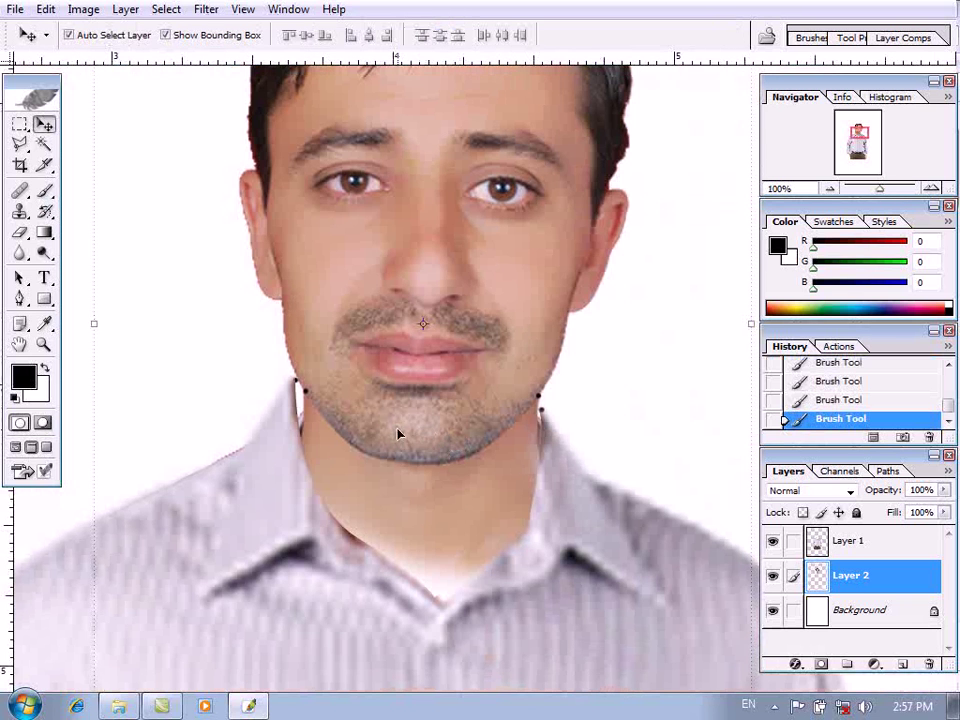
left_click_drag(405, 435, 396, 424)
scroll(338, 403, "up", 2)
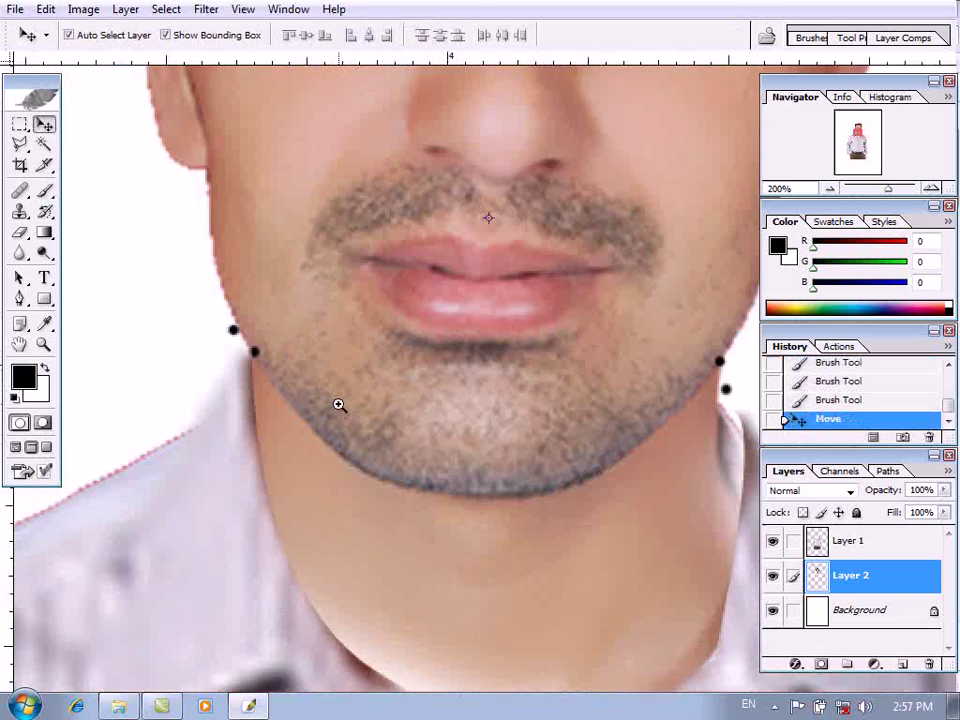
left_click_drag(224, 347, 3, 320)
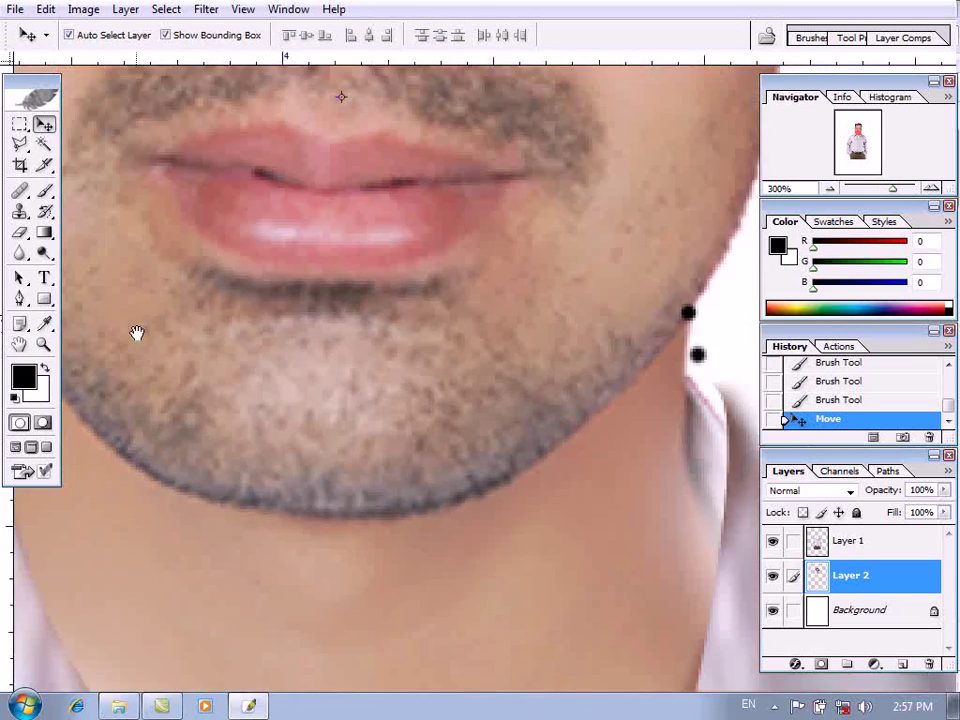
left_click_drag(730, 346, 594, 335)
scroll(569, 383, "down", 4)
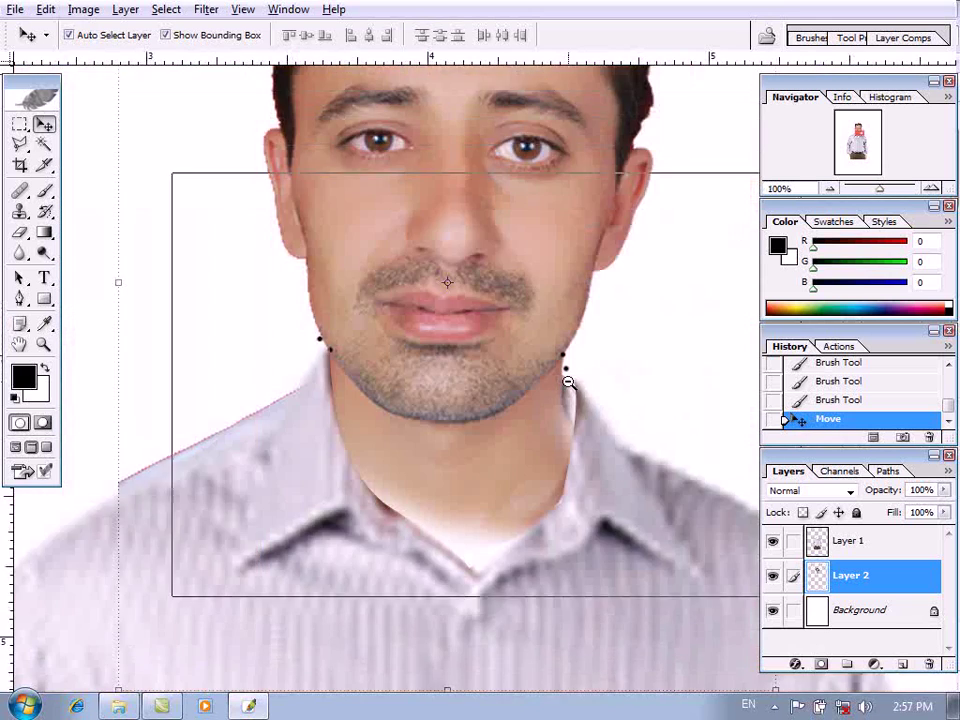
scroll(649, 384, "up", 1)
left_click_drag(649, 384, 548, 376)
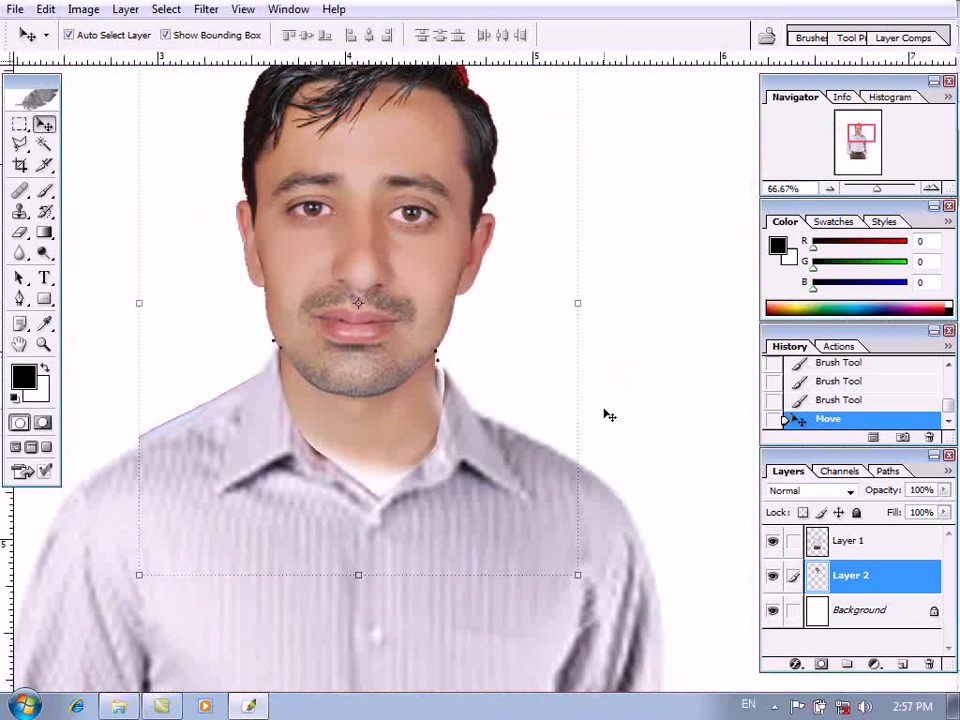
Rotate the portrait layer slightly clockwise and nudge it back into place in the collar
key("ctrl+t")
left_click_drag(596, 407, 602, 420)
key("Return")
left_click_drag(362, 418, 365, 420)
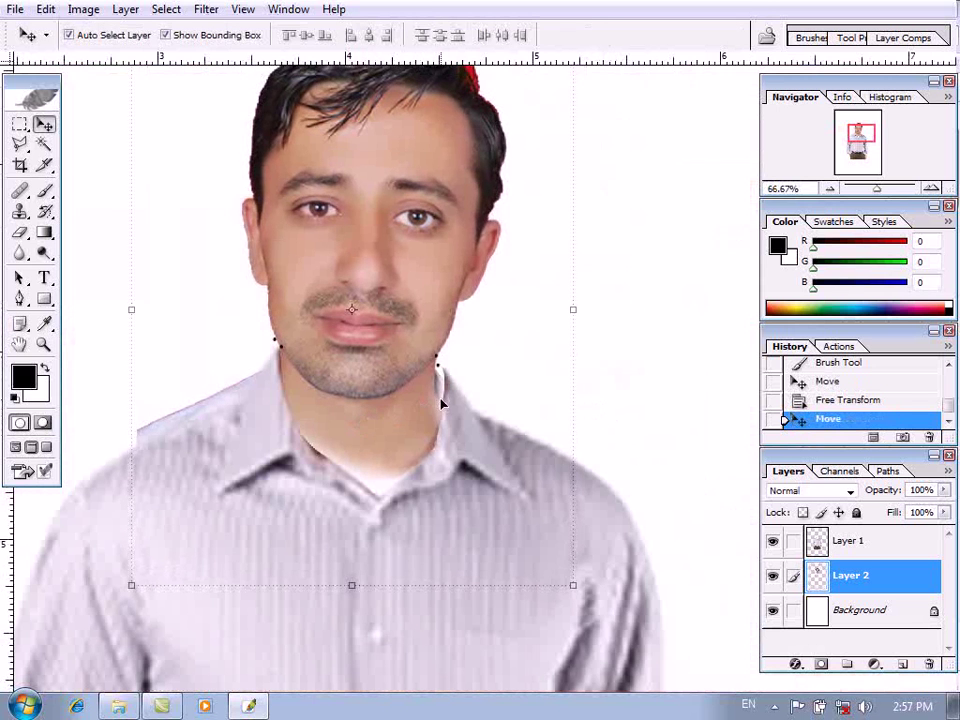
Adjust the portrait's scale with Free Transform, reducing it slightly to fit the neck to the collar
scroll(440, 403, "up", 1)
left_click_drag(605, 578, 620, 590)
key("Return")
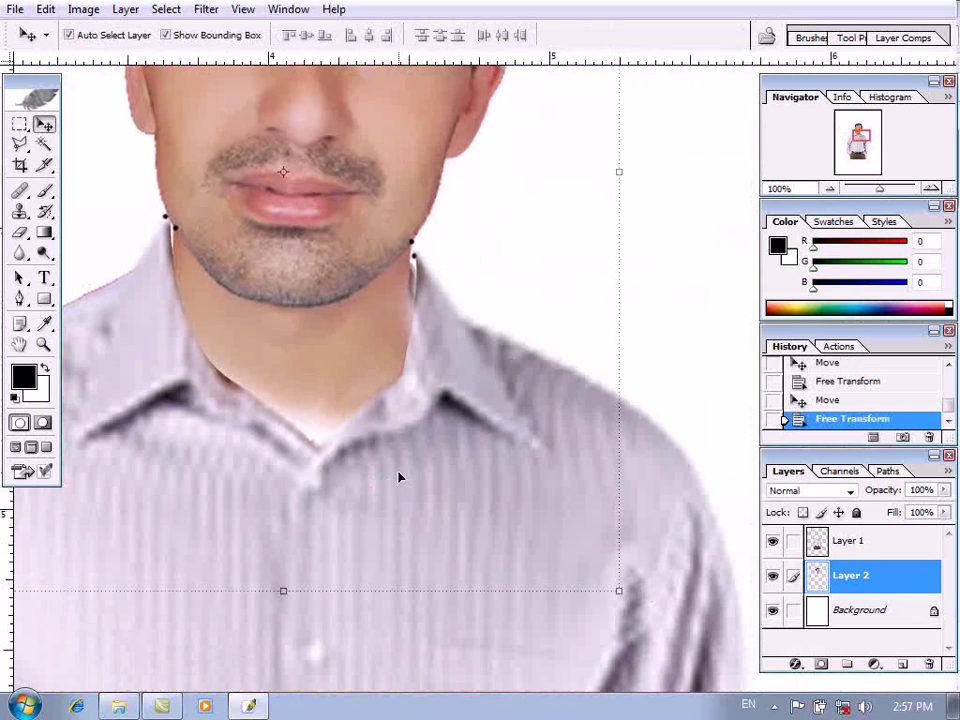
scroll(395, 475, "down", 3)
left_click_drag(411, 484, 430, 301)
key("Return")
Narrow the shirt layer slightly from its right edge with Free Transform to bring the collar against the neck
left_click(369, 329, "ctrl")
left_click(369, 329, "ctrl")
left_click(387, 408)
scroll(473, 185, "up", 2)
left_click_drag(504, 274, 443, 487)
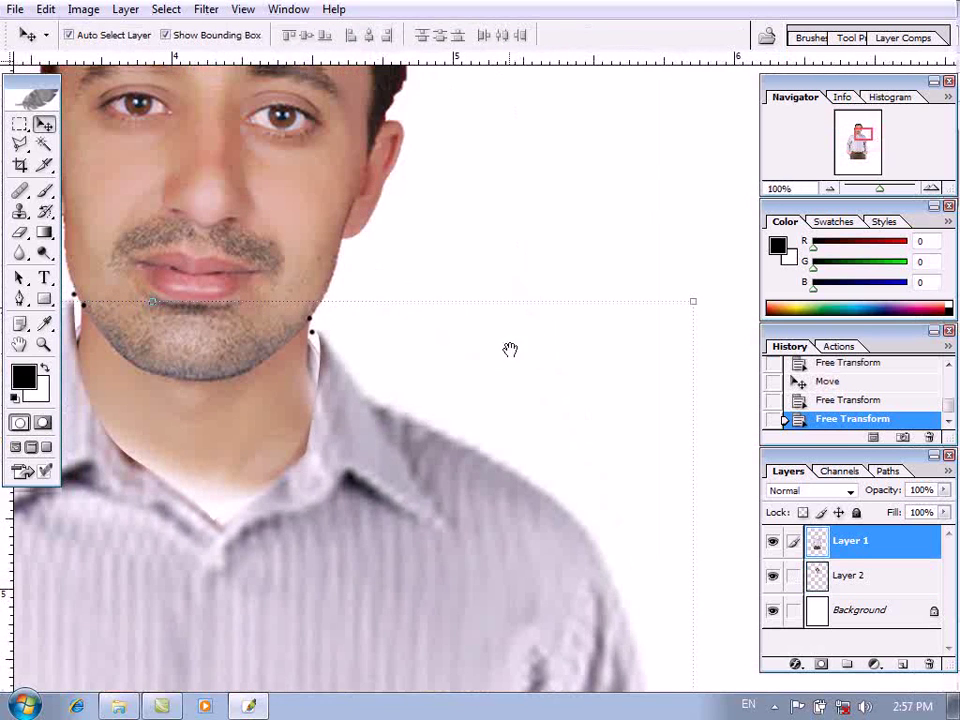
left_click_drag(695, 303, 679, 303)
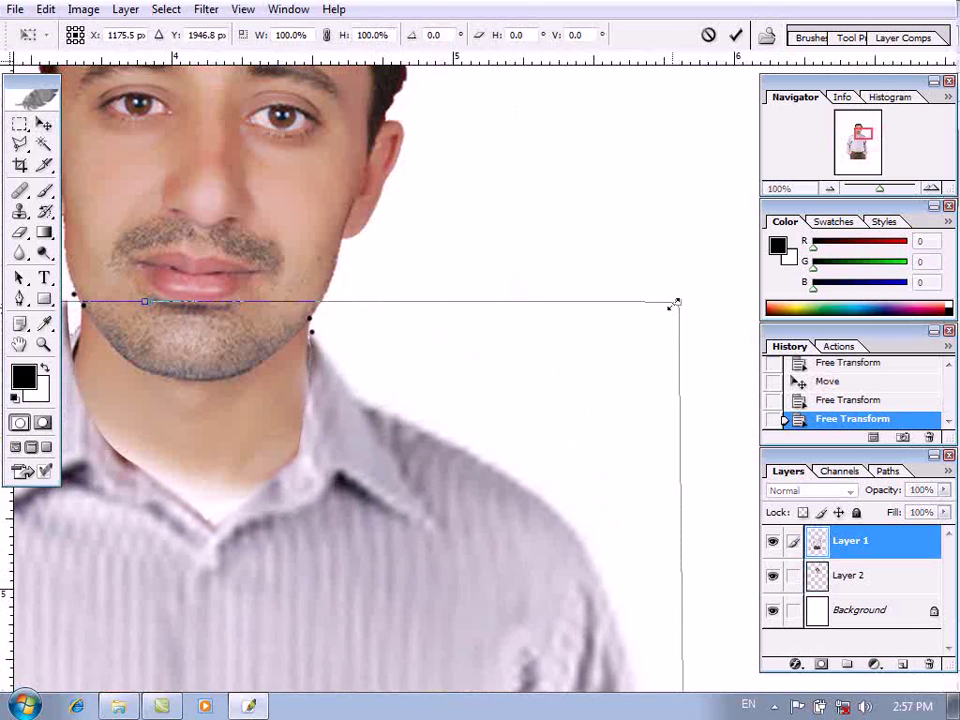
key("Return")
Narrow the shirt layer slightly from its left edge so that side's collar fits the neck
left_click_drag(418, 453, 741, 433)
left_click_drag(176, 396, 326, 396)
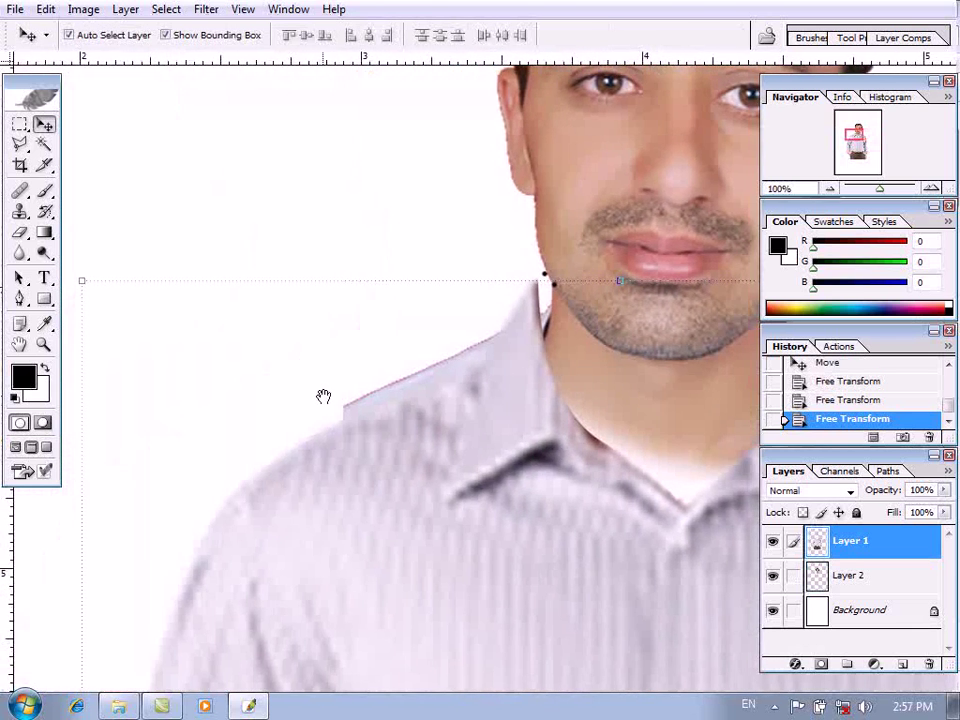
left_click_drag(77, 284, 99, 286)
left_click_drag(481, 458, 285, 428)
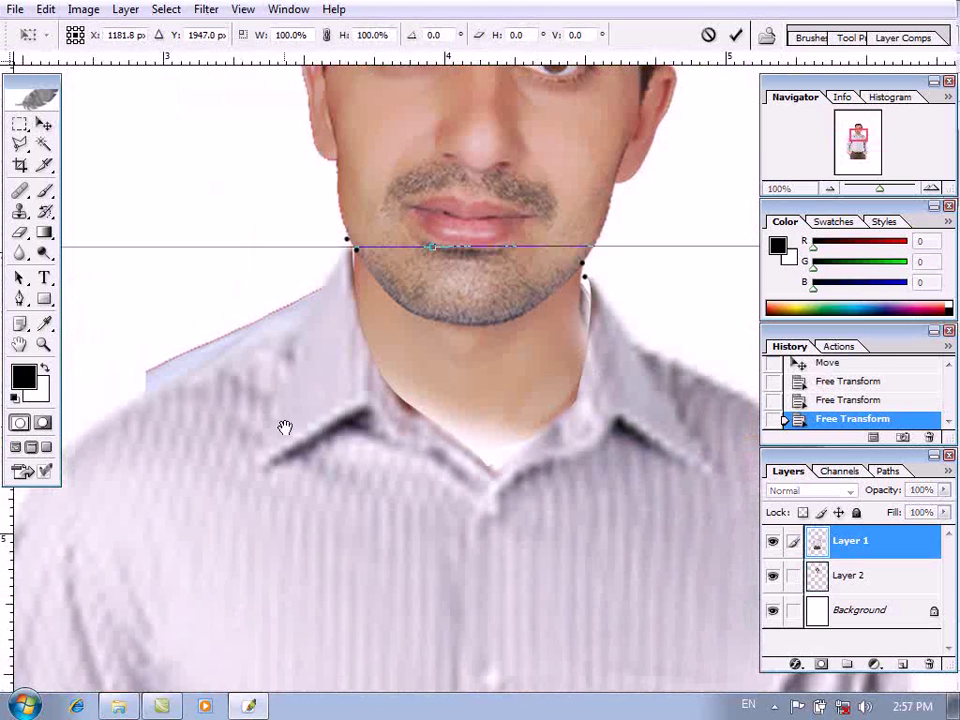
key("Return")
Scale the shirt layer's width to about 96.8% and nudge it slightly left against the neck
left_click(506, 434, "alt")
left_click_drag(681, 533, 673, 535)
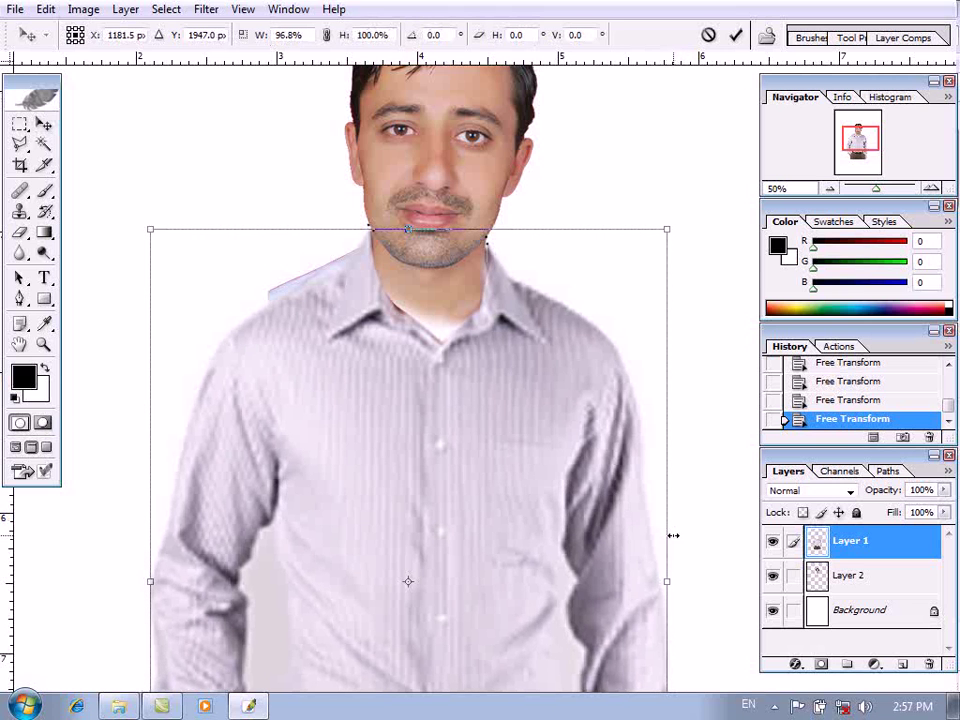
key("Return")
left_click(515, 328, "ctrl")
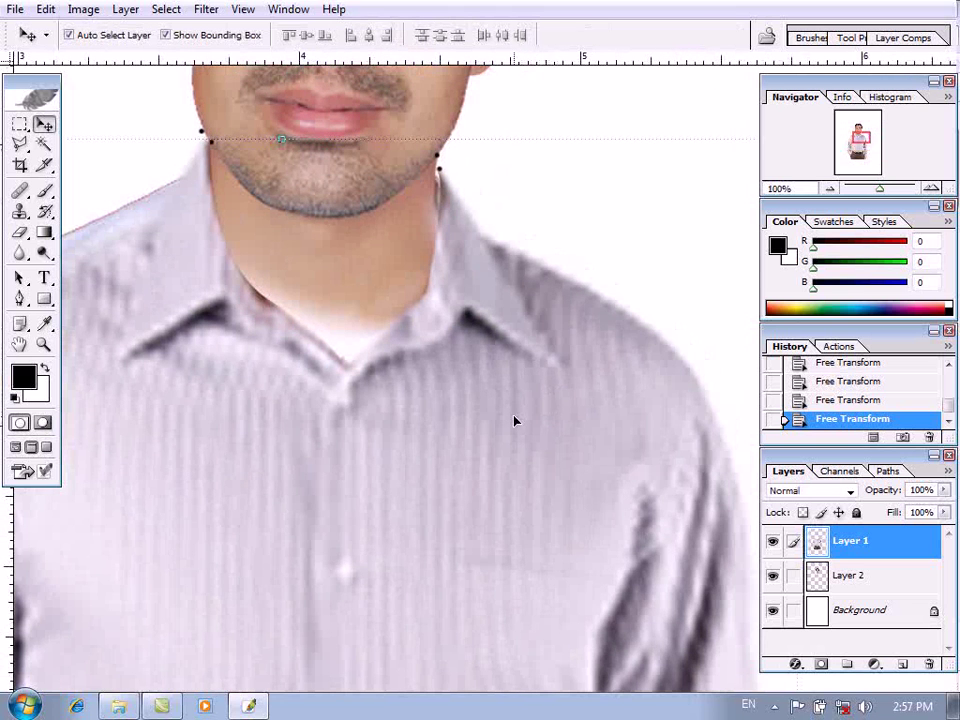
key("Left")
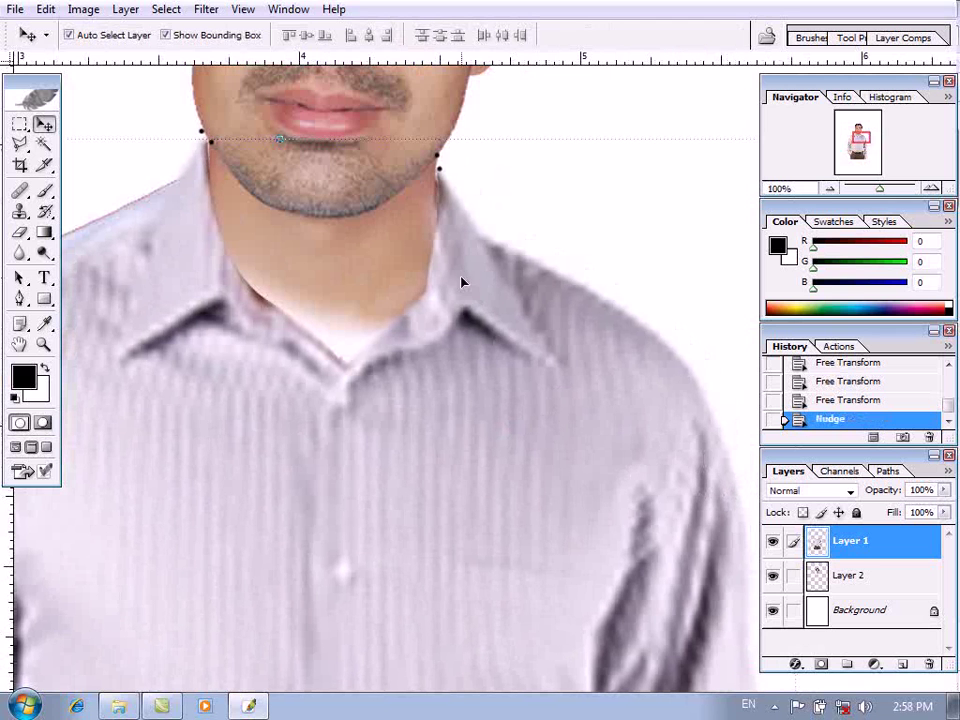
Scale the shirt layer's width to about 99.1% and nudge it a few pixels right to centre the collar
left_click(514, 401, "alt")
left_click(514, 401, "alt")
left_click_drag(585, 493, 516, 307)
left_click_drag(583, 442, 577, 443)
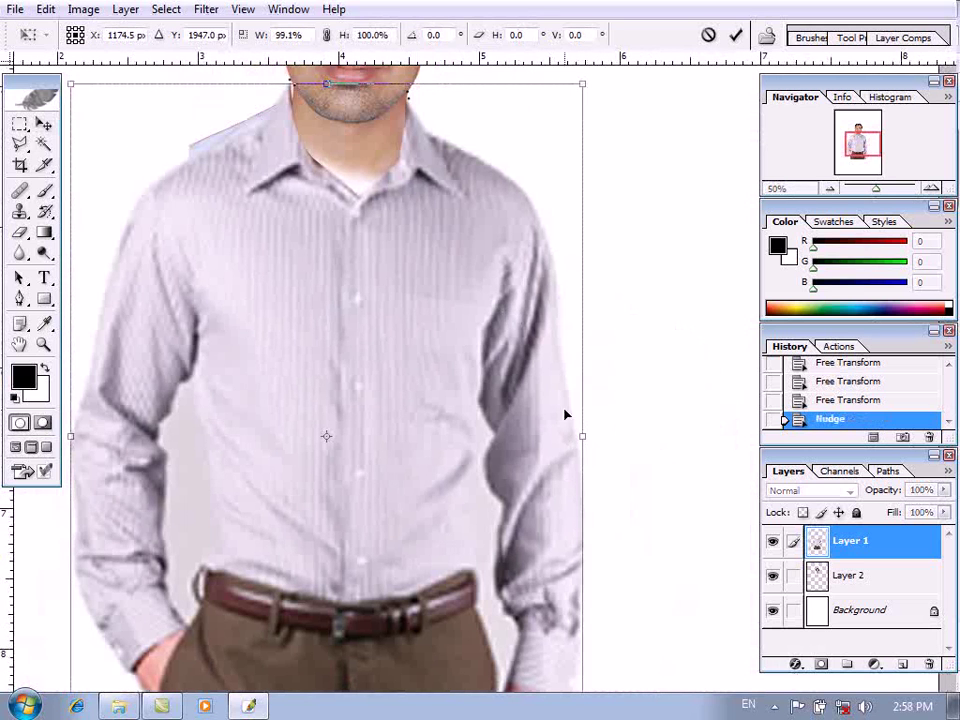
key("Return")
key("Right")
key("Right")
key("Right")
key("Right")
key("Right")
key("Right")
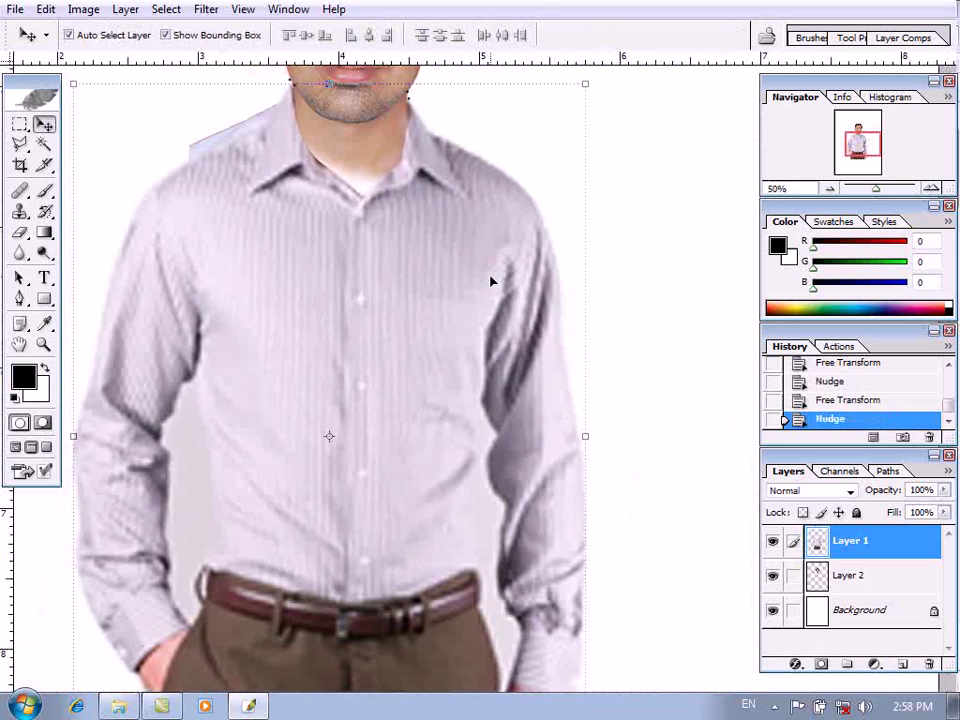
Erase the leftover old shirt on the portrait layer (Layer 2) beside the left collar, using the 92 px Eraser
key("ctrl+0")
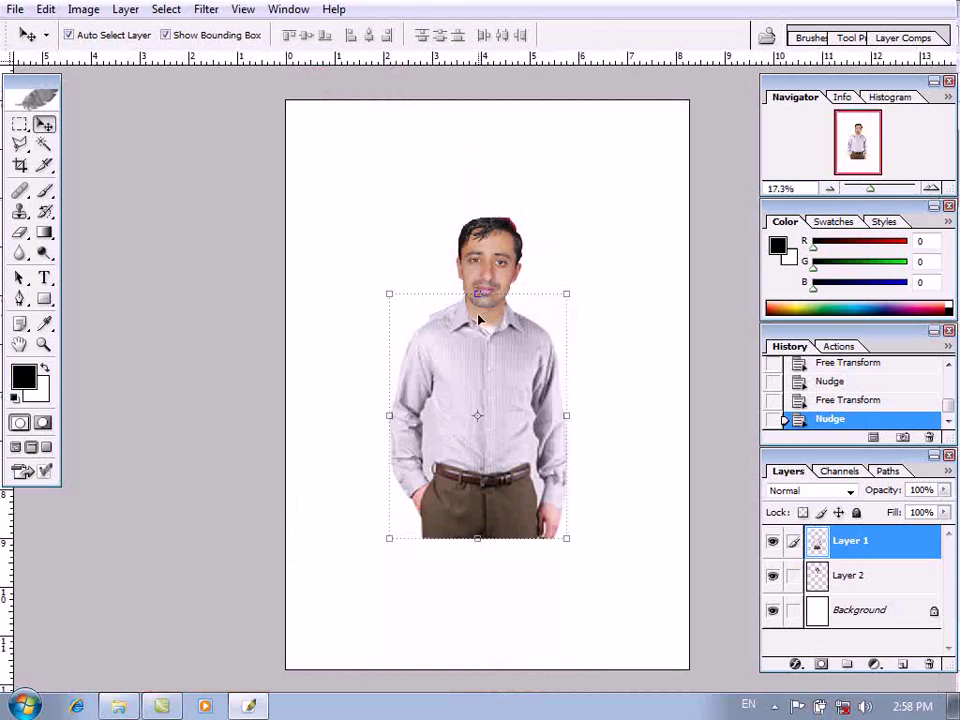
left_click(465, 311, "ctrl")
left_click(465, 311, "ctrl")
left_click(465, 311, "ctrl")
left_click(465, 311, "ctrl")
left_click(465, 311, "ctrl")
left_click(465, 311, "ctrl")
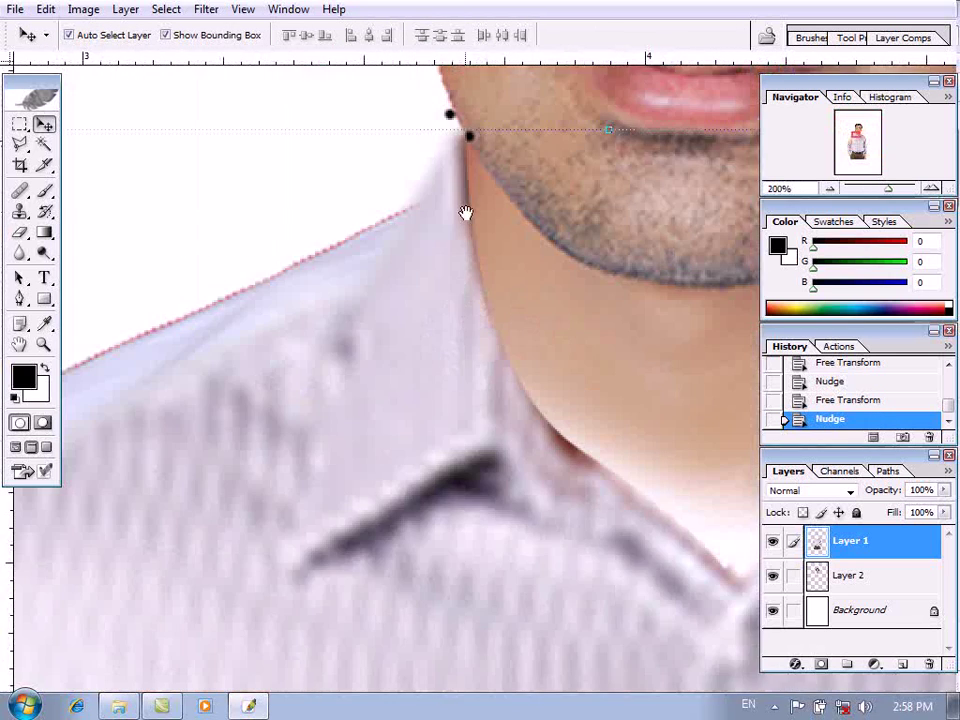
left_click_drag(467, 213, 457, 308)
scroll(455, 251, "up", 2)
left_click(436, 600, "alt")
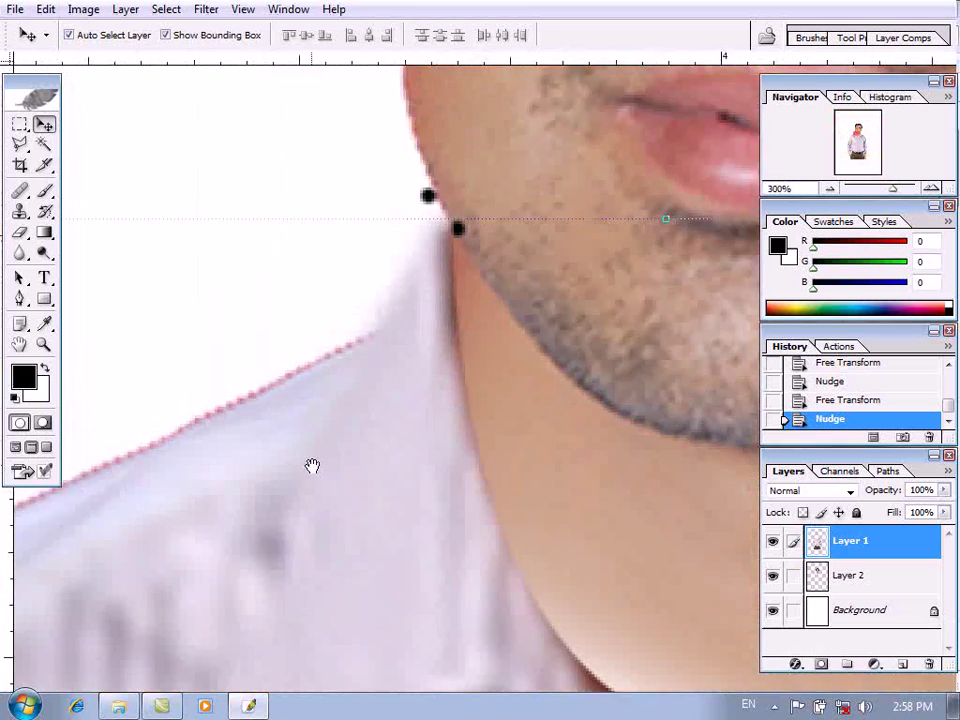
left_click(20, 232)
left_click(819, 578)
mouse_move(348, 262)
left_mouse_down()
mouse_move(155, 308)
mouse_move(110, 338)
left_mouse_up()
left_click(180, 446, "alt")
left_click(180, 446, "alt")
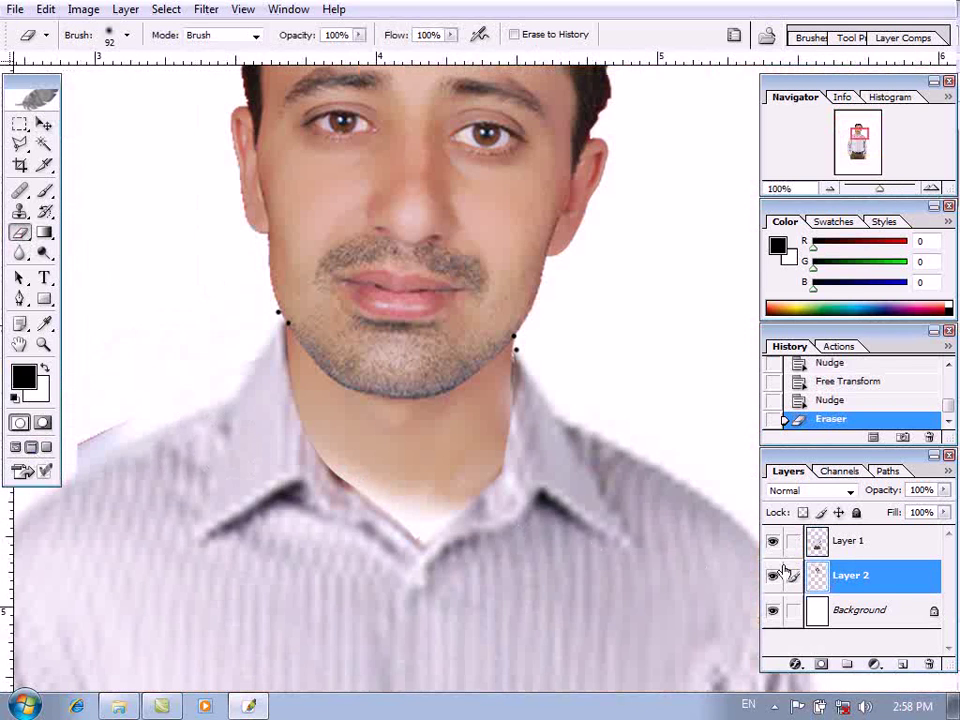
Undo and redo the last erasure to compare the left shoulder edge before and after
key("ctrl+z")
left_click(848, 545)
key("ctrl+z")
key("ctrl+z")
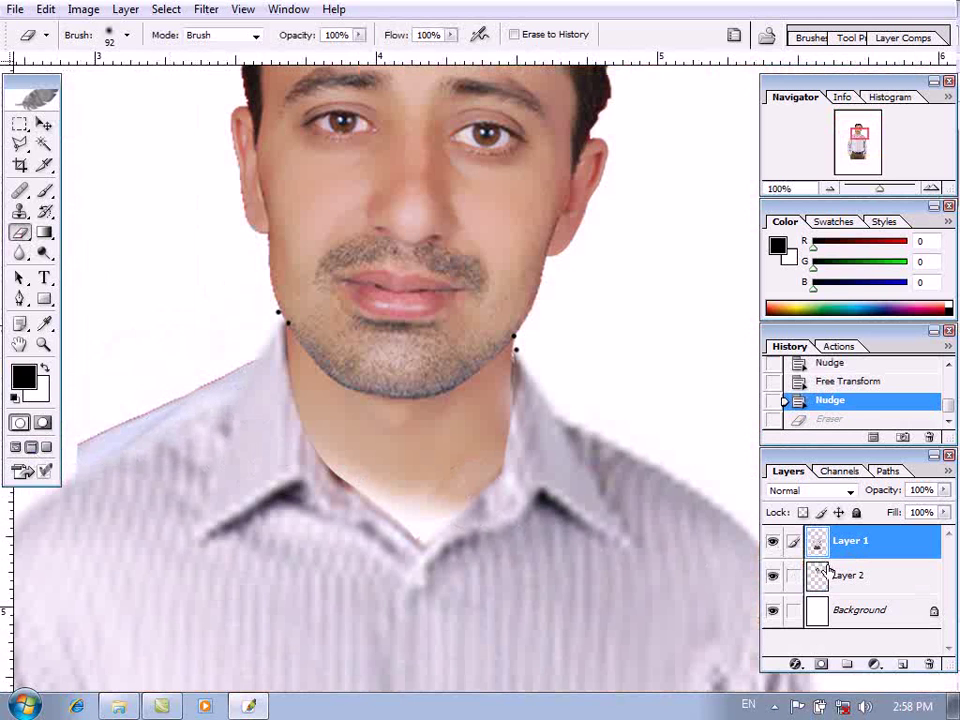
Erase the remaining strip of old shirt along the left shoulder on the portrait layer
left_click(826, 566)
left_click_drag(70, 468, 250, 380)
left_click(534, 482, "ctrl+alt")
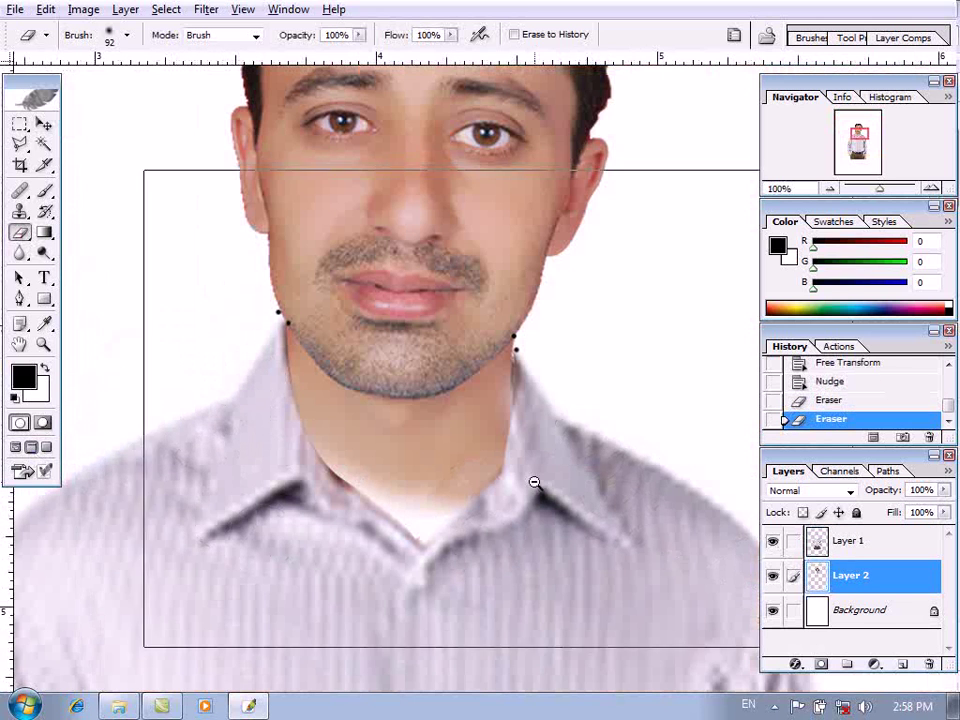
left_click(534, 481, "ctrl+alt")
left_click(531, 484, "ctrl+alt")
Clone neck skin on Layer 2 over the white area in the collar opening and along the right neck edge
left_click(442, 458)
left_click(442, 458)
left_click(440, 457)
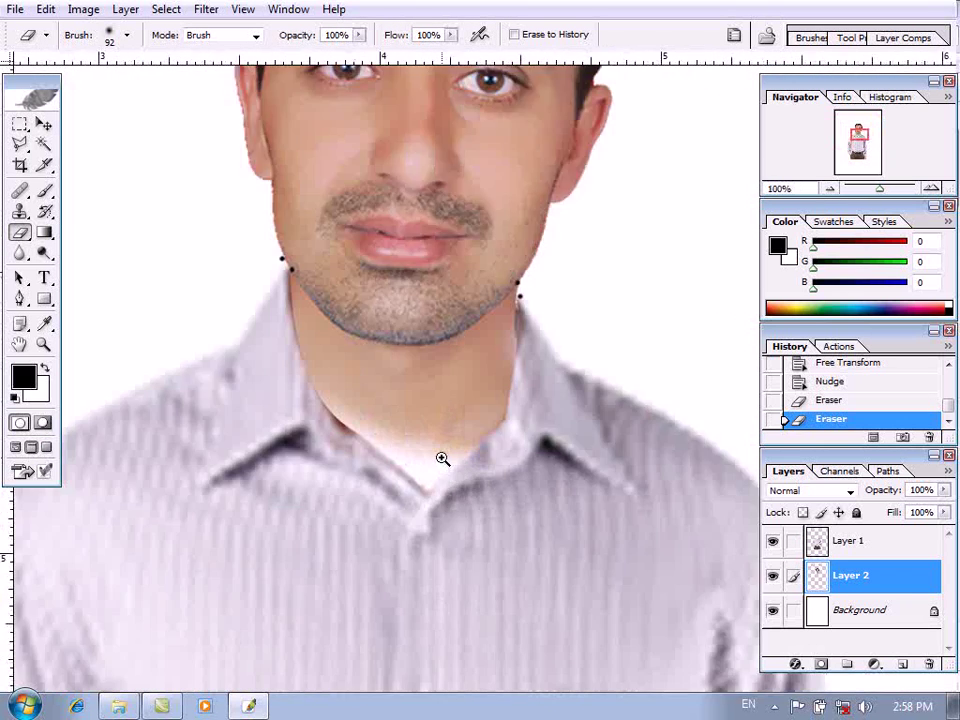
left_click(422, 454)
left_click(836, 541)
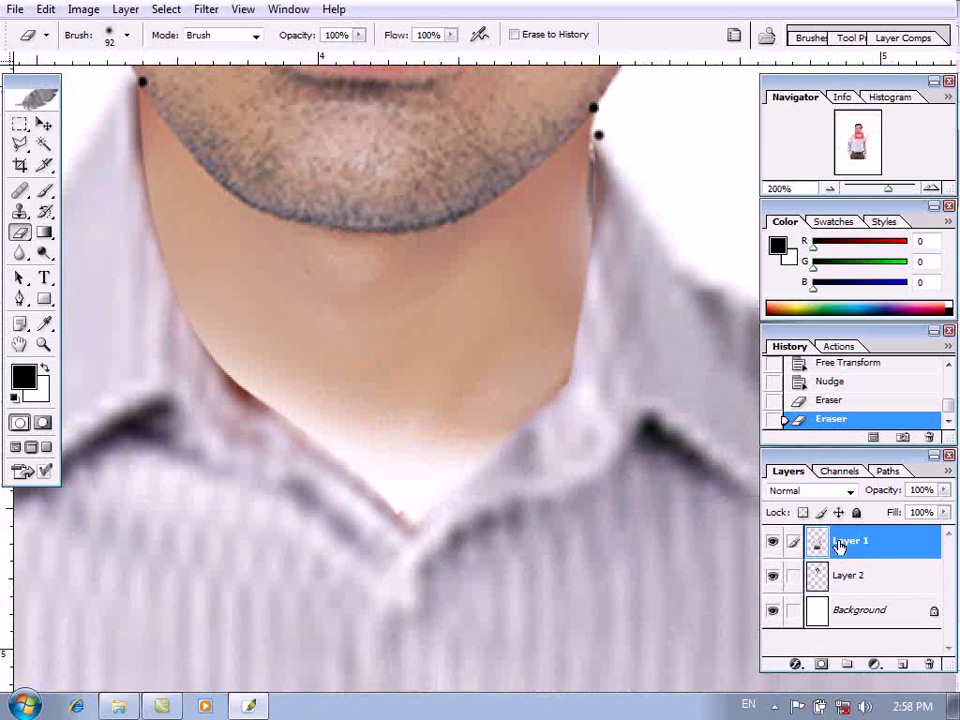
key("s")
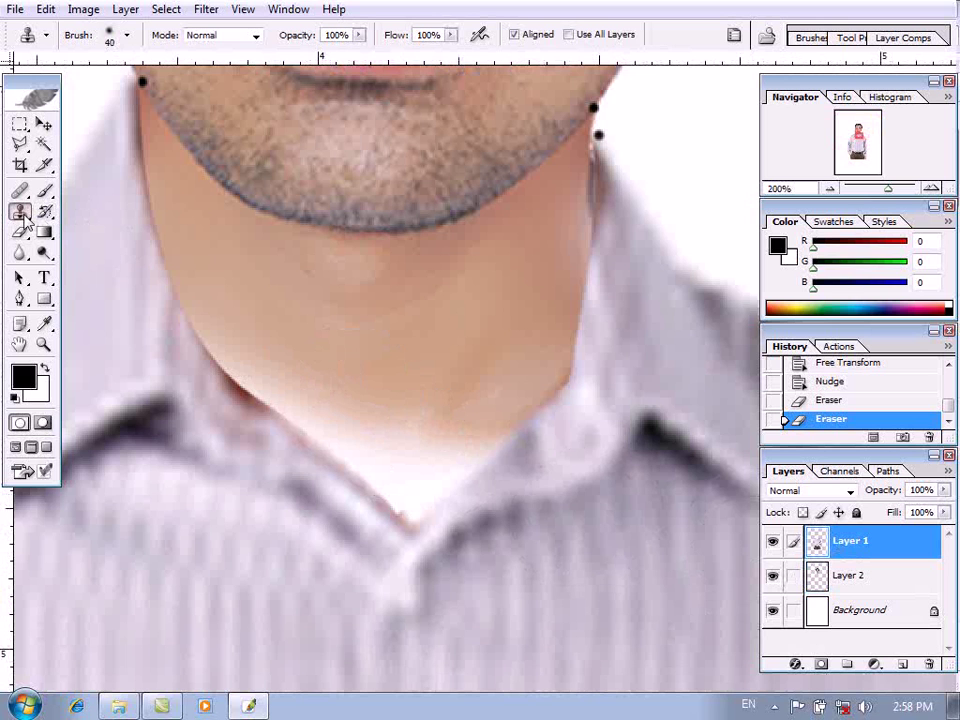
mouse_move(343, 440)
left_mouse_down()
mouse_move(385, 416)
mouse_move(412, 474)
mouse_move(430, 437)
mouse_move(485, 434)
mouse_move(446, 495)
mouse_move(397, 475)
mouse_move(262, 371)
left_mouse_up()
left_click(383, 418)
left_click(840, 574)
left_click(364, 399, "alt")
mouse_move(409, 440)
left_mouse_down()
mouse_move(416, 488)
mouse_move(405, 519)
mouse_move(491, 407)
mouse_move(544, 364)
left_mouse_up()
mouse_move(606, 198)
left_mouse_down()
mouse_move(577, 245)
mouse_move(574, 291)
left_mouse_up()
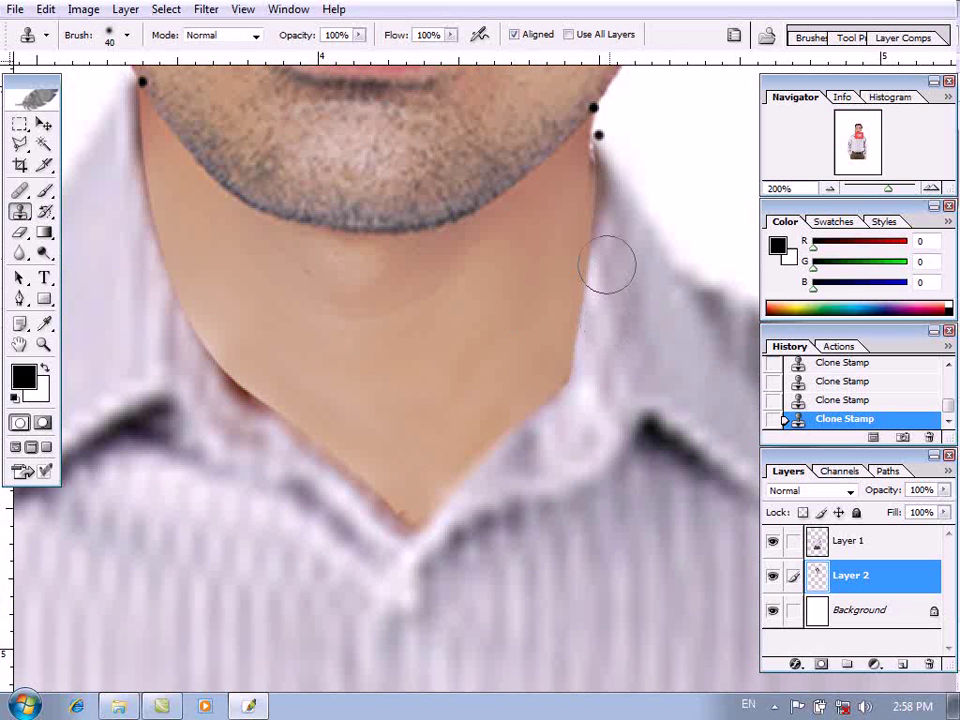
Merge the shirt layer (Layer 1) down into the portrait layer
left_click(615, 227, "alt")
left_click(614, 228, "alt")
left_click(613, 229, "alt")
left_click(566, 287, "alt")
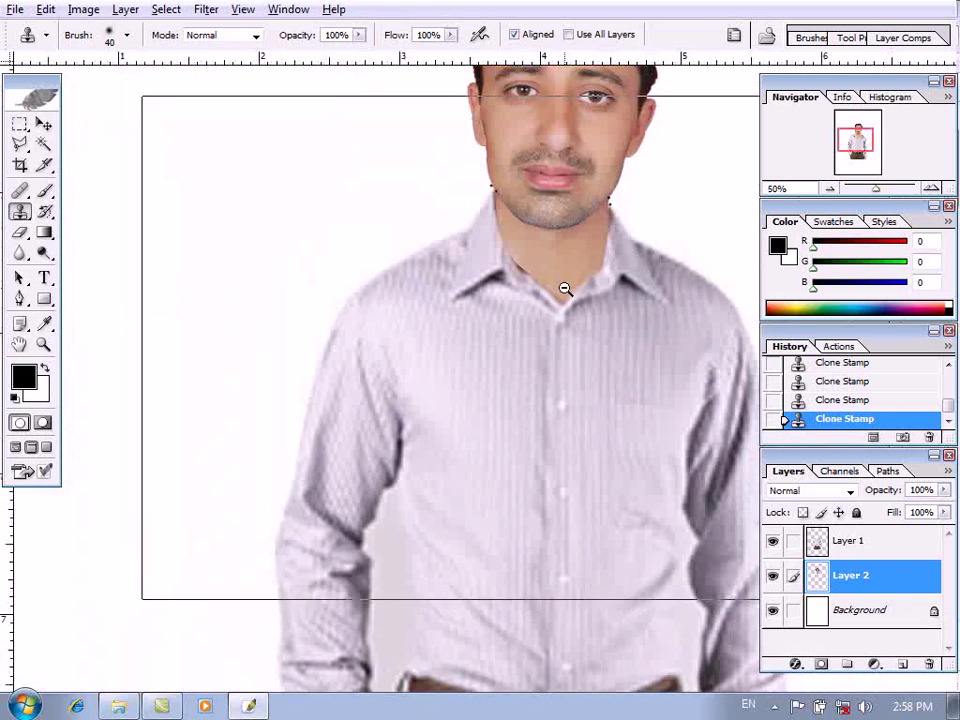
left_click(891, 545)
key("ctrl+e")
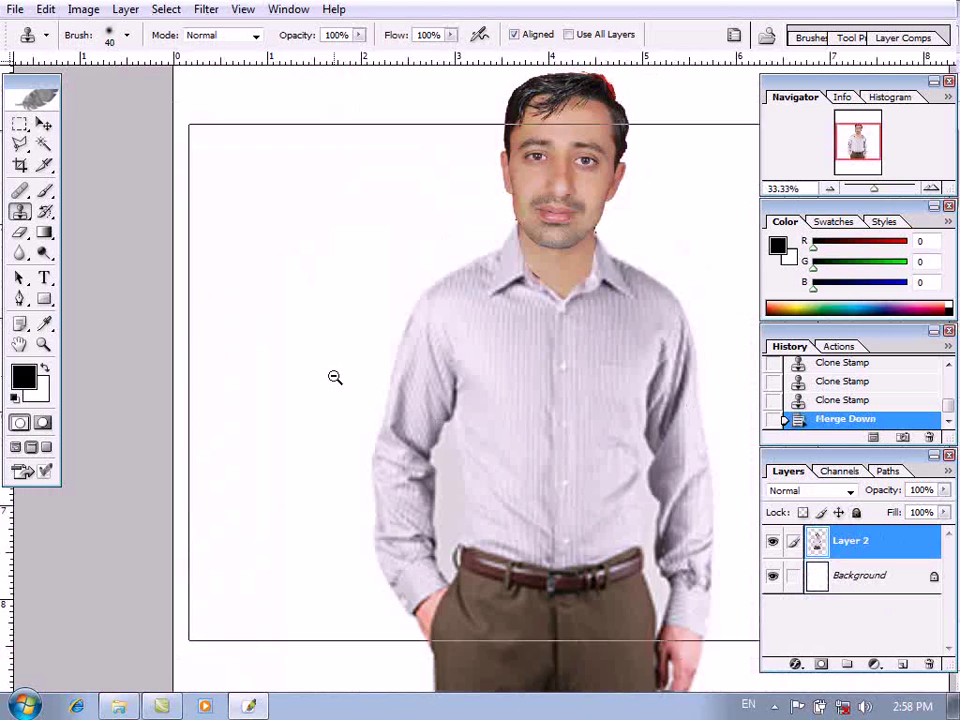
Start a Pen path at the right hair notch and curve it over the crown, just inside the red fringe
left_click(334, 377, "alt")
left_click_drag(586, 208, 514, 245)
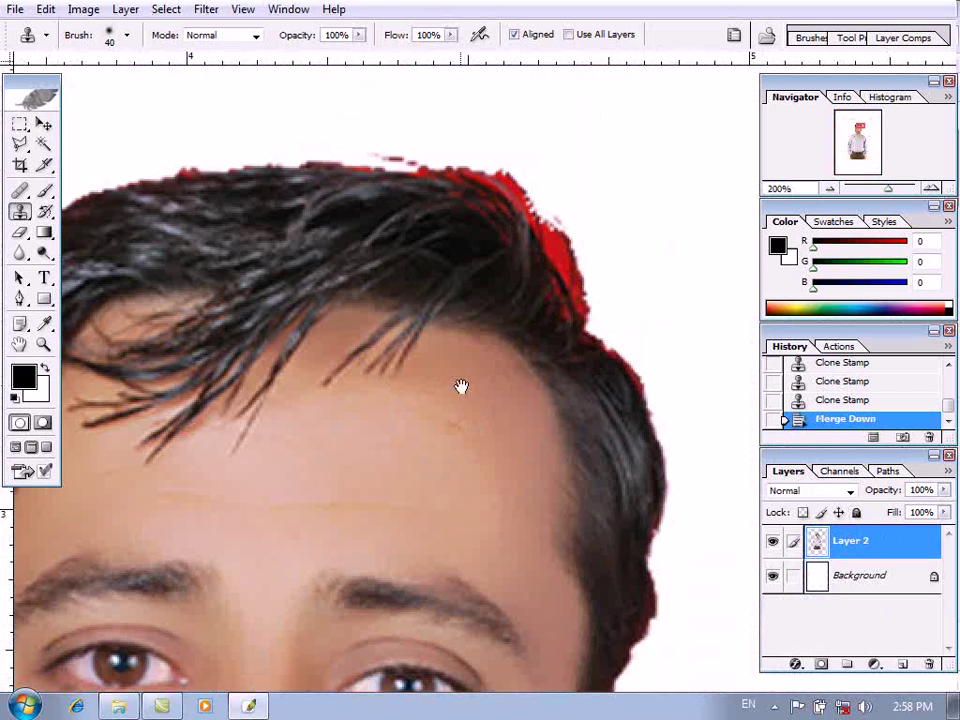
left_click(21, 298)
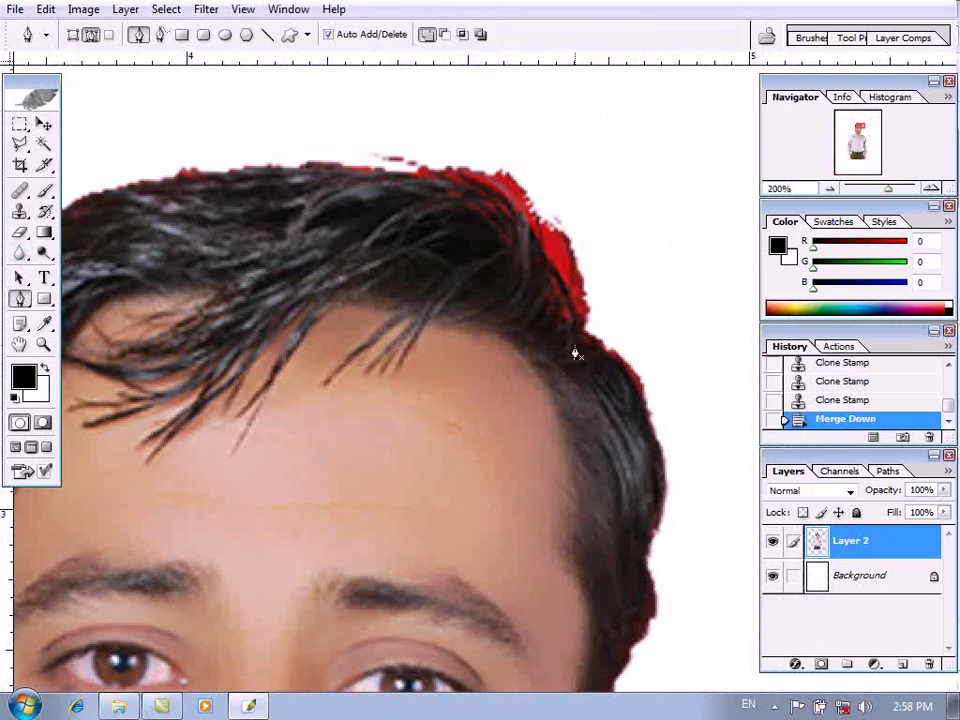
left_click(568, 331)
left_click_drag(463, 302, 568, 320)
left_click_drag(384, 200, 108, 241)
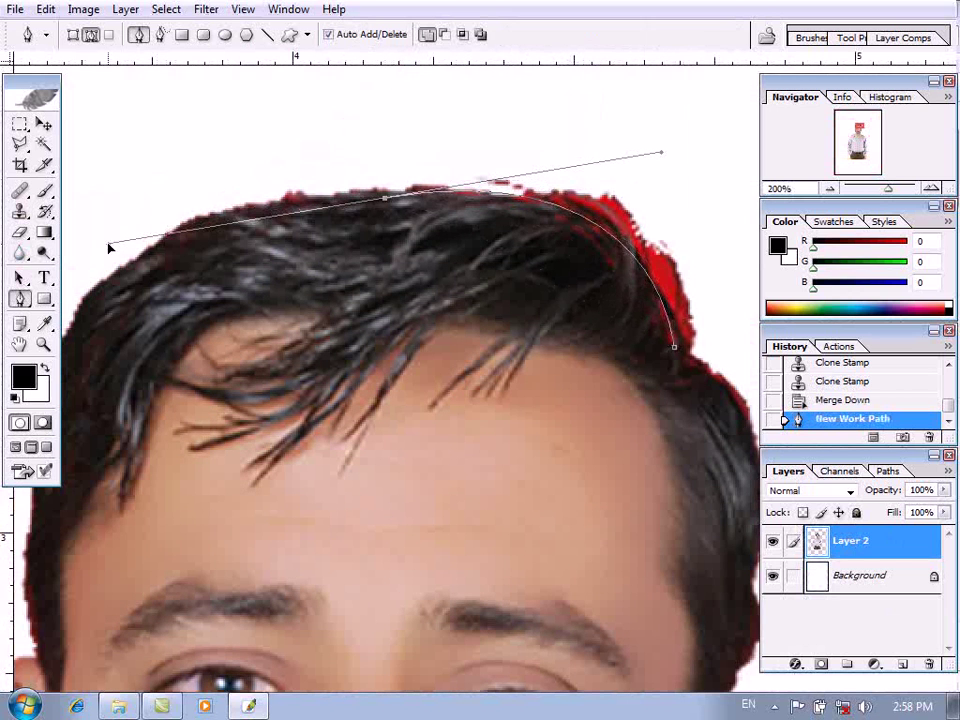
left_click(383, 201, "alt")
Continue the path outside the head down to the right ear, then close it up along the right hair edge
left_click_drag(147, 258, 152, 171)
left_click_drag(236, 148, 326, 139)
left_click_drag(522, 125, 557, 130)
left_click_drag(623, 142, 643, 173)
left_click(670, 189)
left_click_drag(690, 245, 455, 142)
left_click_drag(627, 337, 617, 393)
left_click_drag(596, 493, 595, 503)
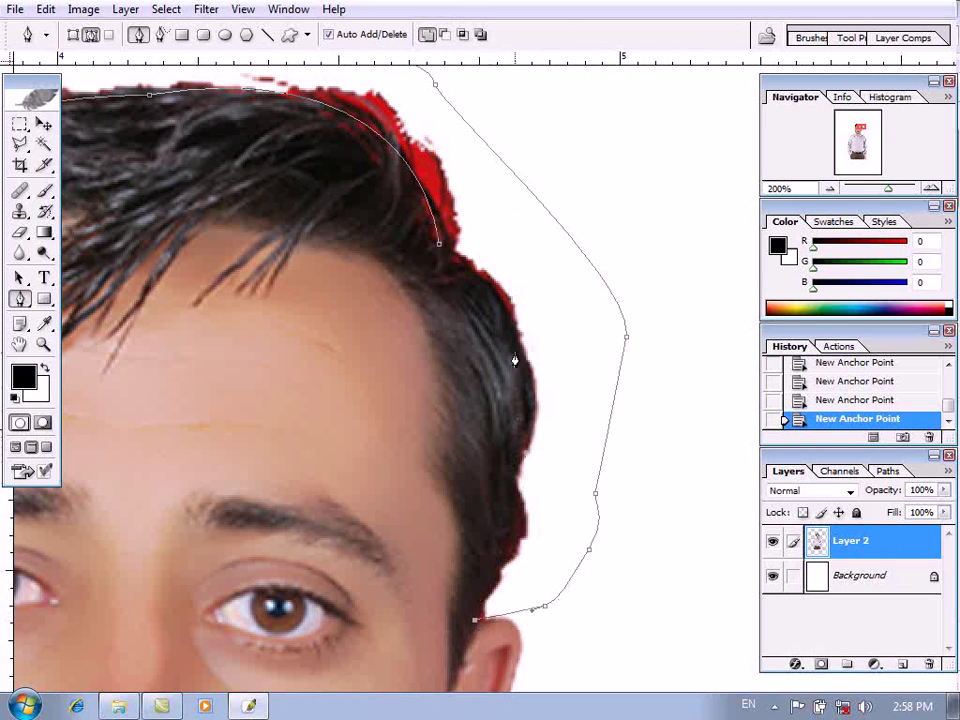
left_click_drag(440, 254, 279, 141)
Convert the path to an anti-aliased selection with 0 px feather and delete the red fringe inside it
right_click(497, 250)
left_click(610, 335)
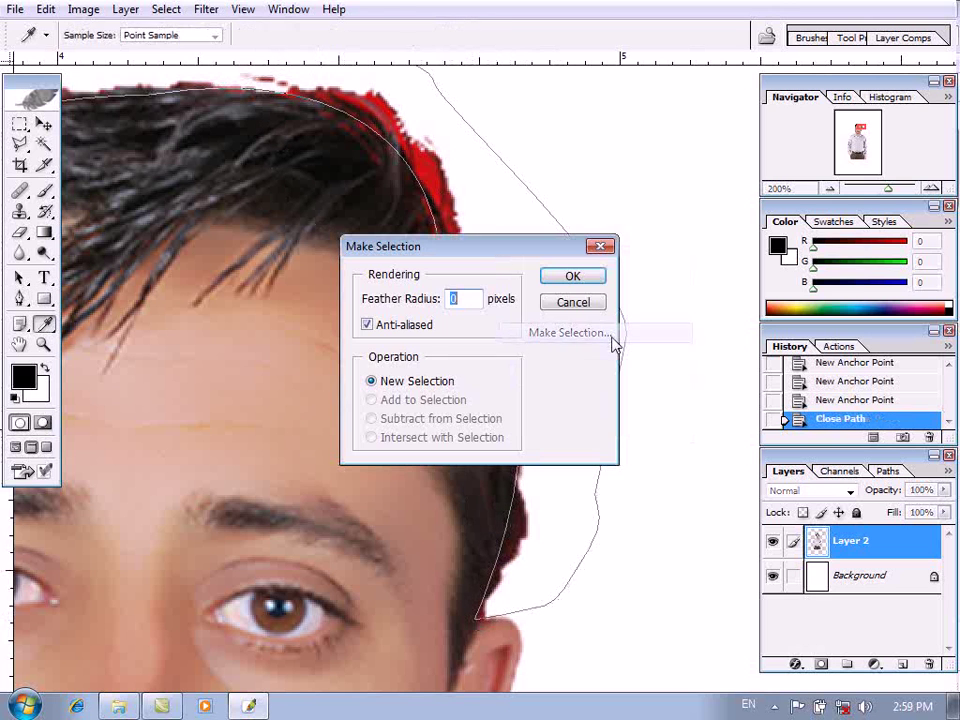
key("Return")
key("Delete")
Invert the selection, clone dark hair over the red spots along the crown and right hairline, and deselect
left_click_drag(362, 257, 476, 414)
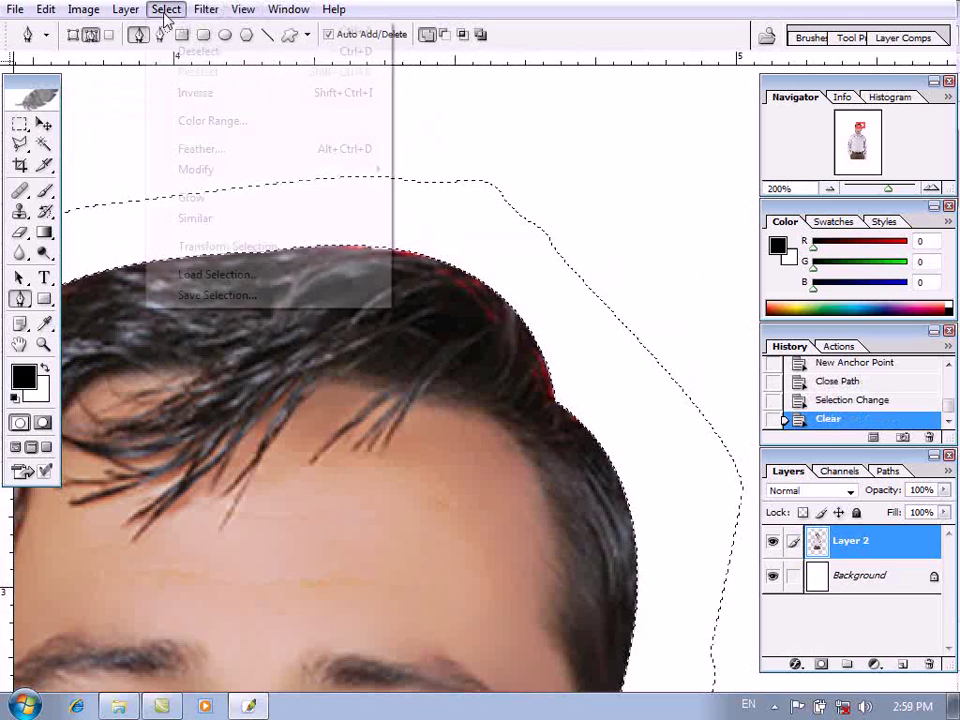
left_click(166, 9)
left_click(195, 92)
left_click(20, 211)
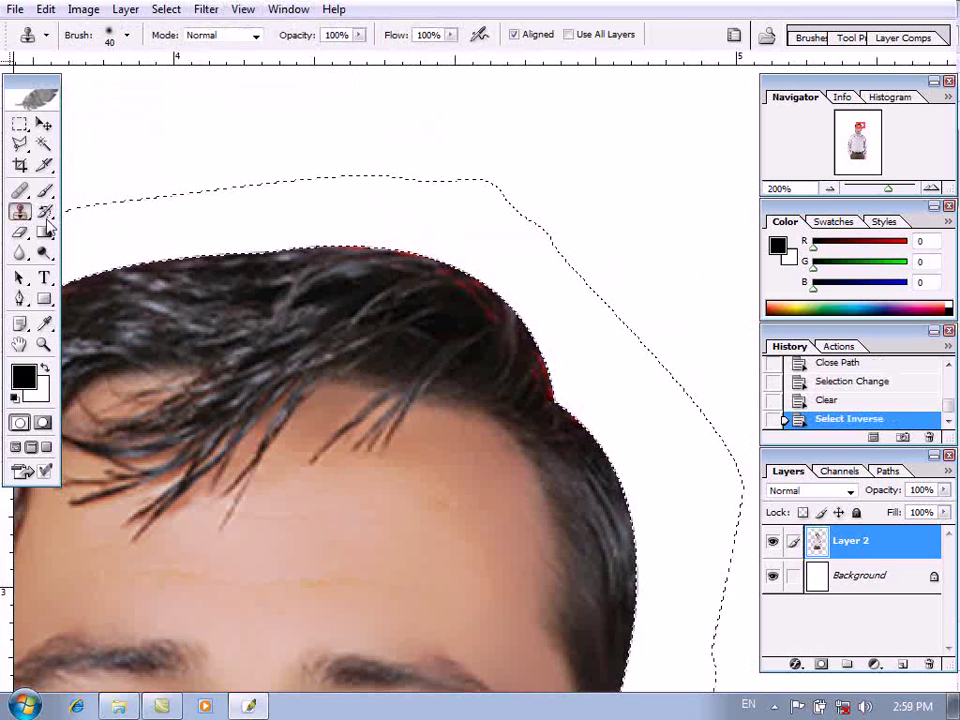
left_click(449, 306, "alt")
mouse_move(486, 294)
left_mouse_down()
mouse_move(439, 276)
mouse_move(320, 258)
mouse_move(397, 254)
mouse_move(342, 243)
mouse_move(414, 252)
left_mouse_up()
left_click(367, 249)
left_click(362, 249)
left_click(337, 261, "alt")
left_click(480, 334, "alt")
left_click_drag(535, 345, 564, 407)
left_click_drag(593, 568, 706, 528)
key("ctrl+d")
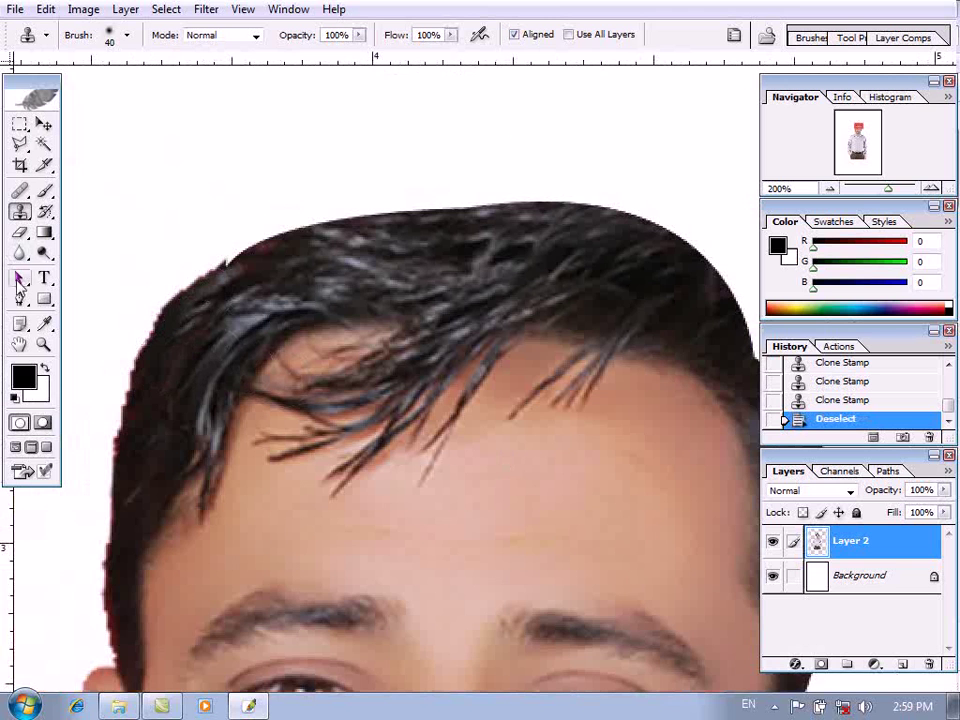
Draw a closed Pen path along the left hair edge from the crown to the ear, looping outside the head
key("p")
left_click_drag(167, 341, 257, 260)
left_click(317, 179)
left_click_drag(274, 507, 164, 457)
left_click(176, 390, "alt")
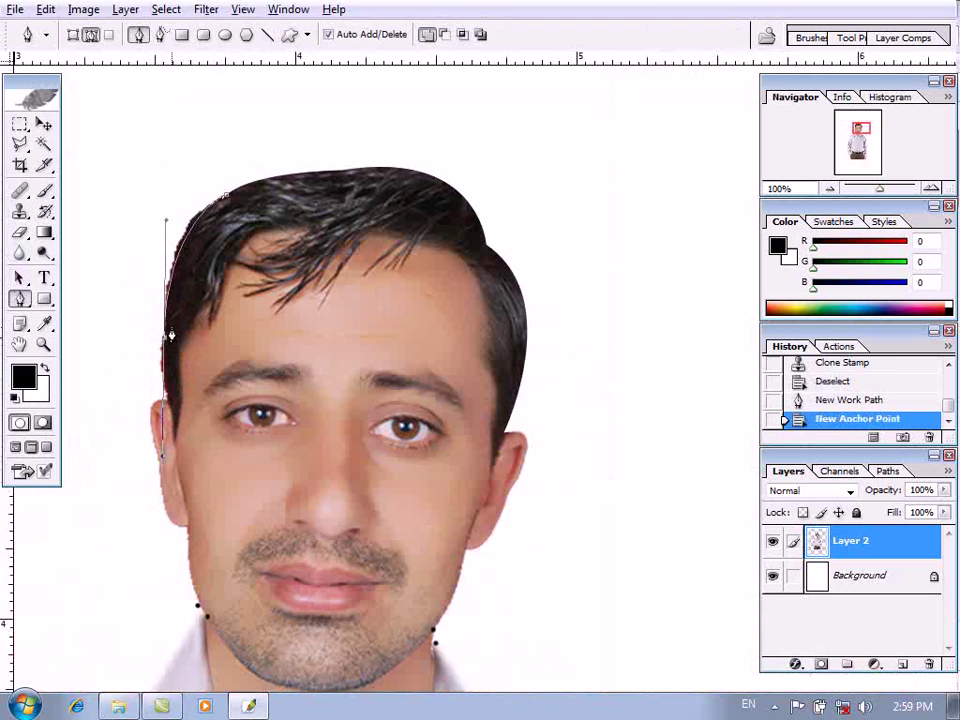
left_click(165, 345)
left_click(170, 402)
left_click(149, 393)
left_click(87, 282)
left_click_drag(115, 201, 169, 185)
left_click_drag(192, 173, 199, 176)
left_click(224, 197)
Convert the left-side path to a selection, delete the rough hair edge inside it, and deselect
right_click(171, 221)
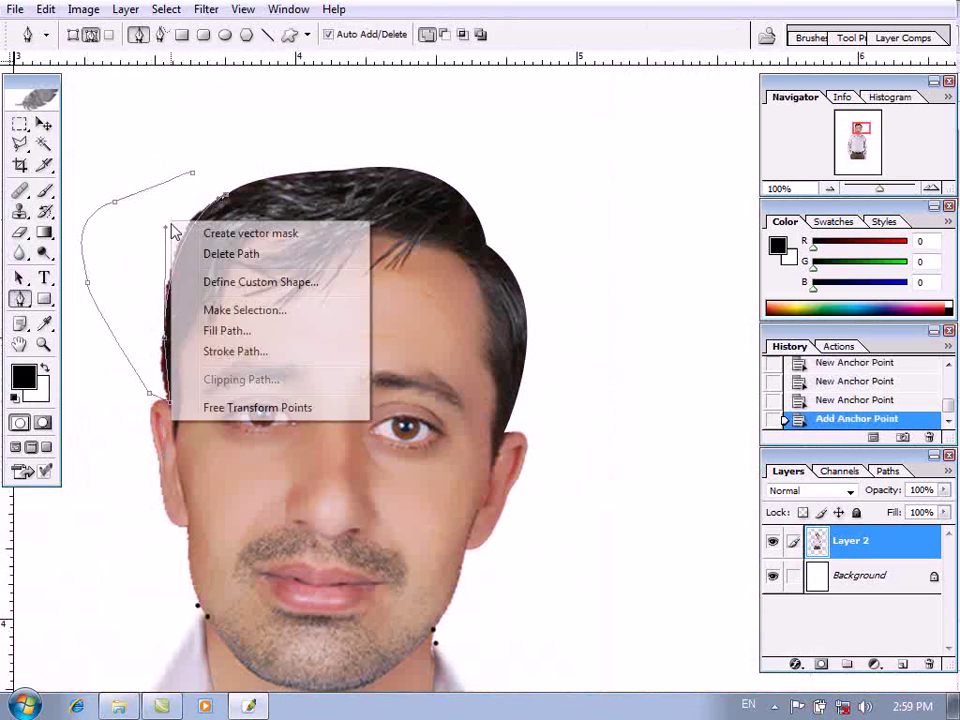
left_click(232, 311)
key("Return")
key("Delete")
key("ctrl+d")
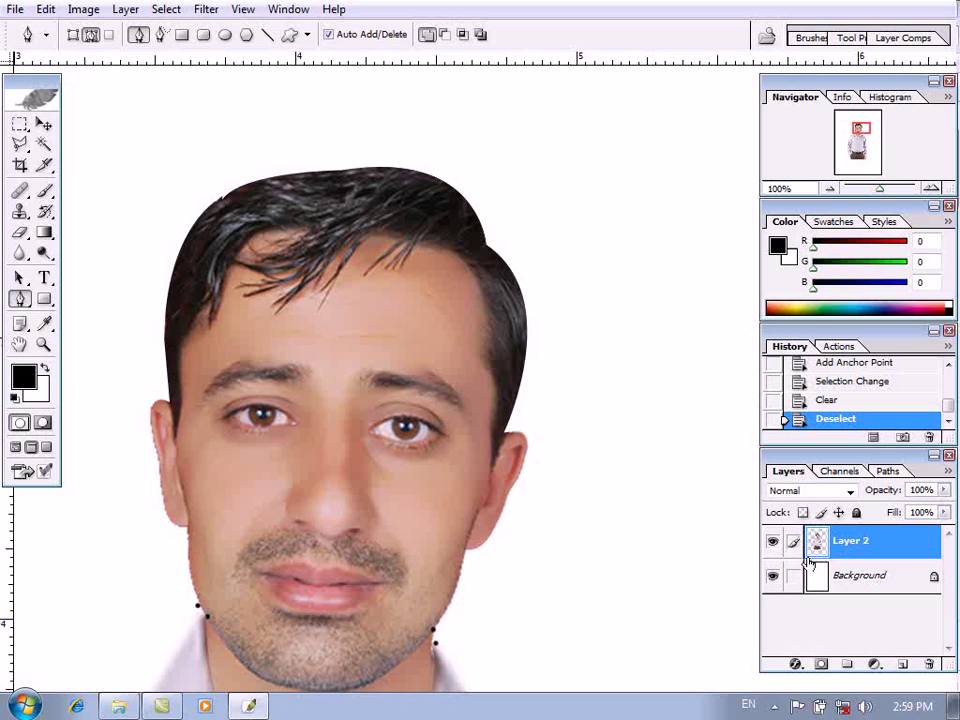
Reposition the merged figure on the page and enlarge it proportionally in two passes, the second to about 109.5%
key("ctrl+0")
key("v")
mouse_move(484, 467)
left_mouse_down()
mouse_move(377, 499)
mouse_move(495, 456)
mouse_move(492, 481)
left_mouse_up()
left_click_drag(579, 214, 671, 178)
double_click(554, 297)
left_click_drag(615, 152, 651, 137)
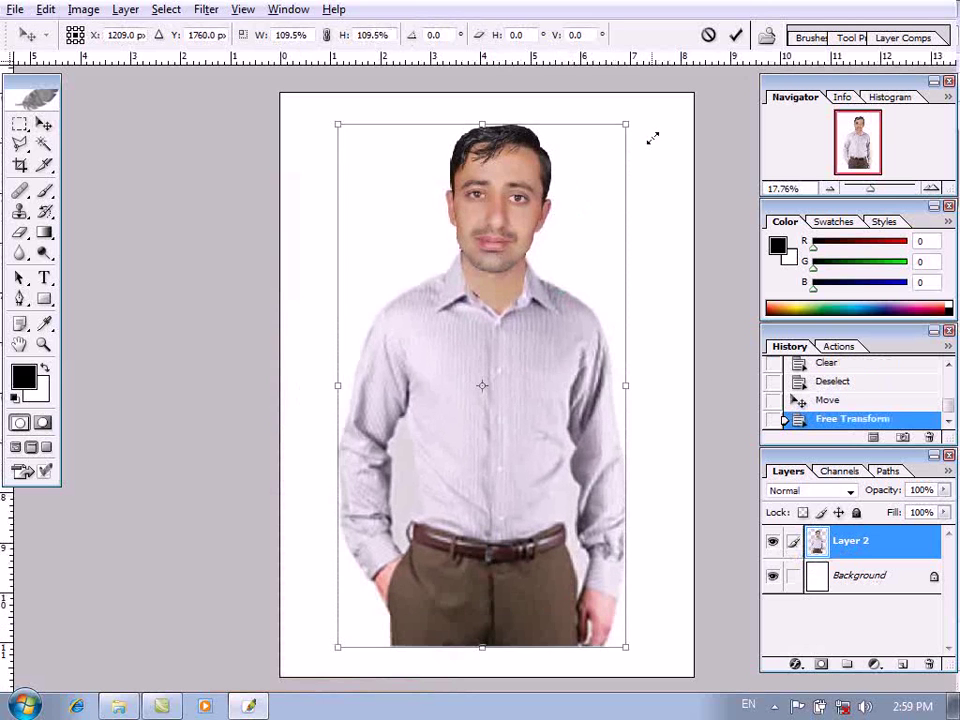
double_click(540, 505)
Target the Background layer and set the foreground color to light purple #CDAFF4
key("ctrl+plus")
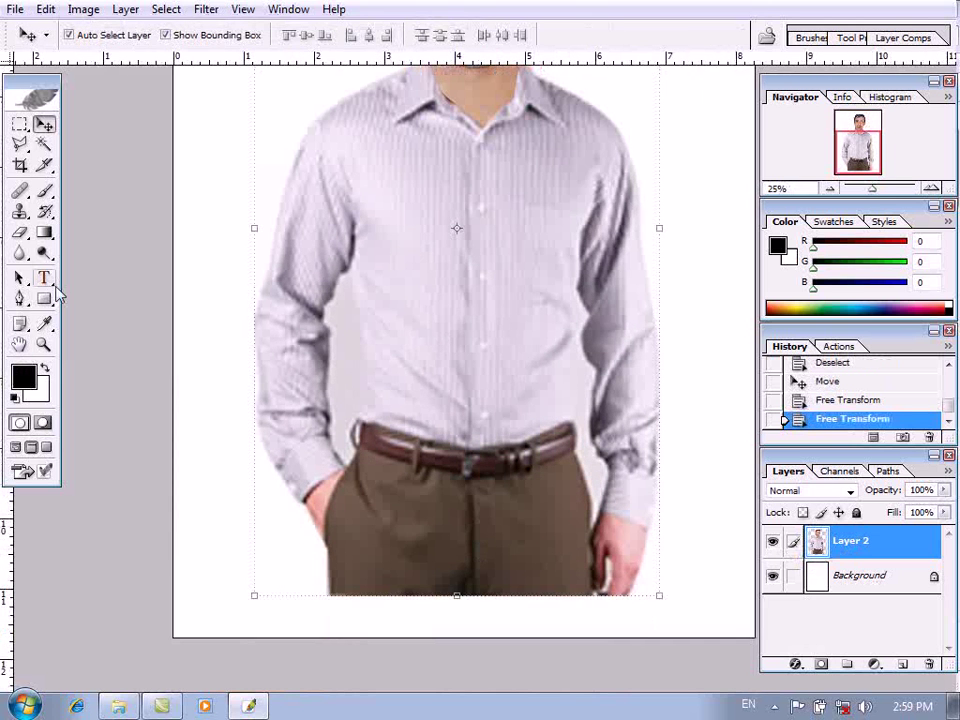
left_click(781, 572)
key("i")
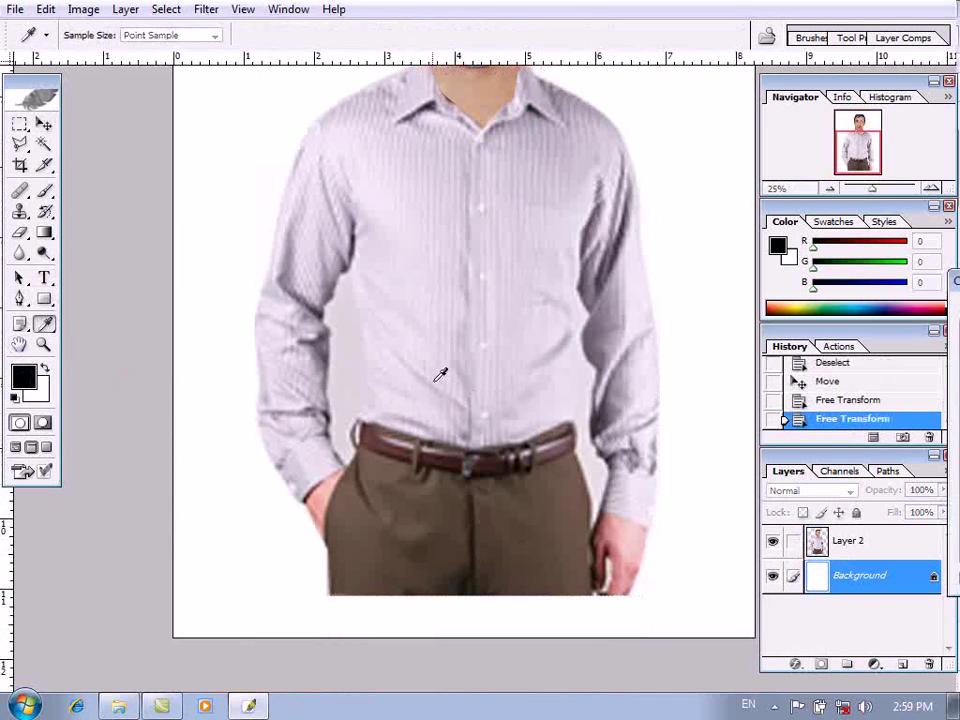
left_click_drag(955, 284, 302, 303)
left_click_drag(586, 303, 523, 372)
left_click(313, 420)
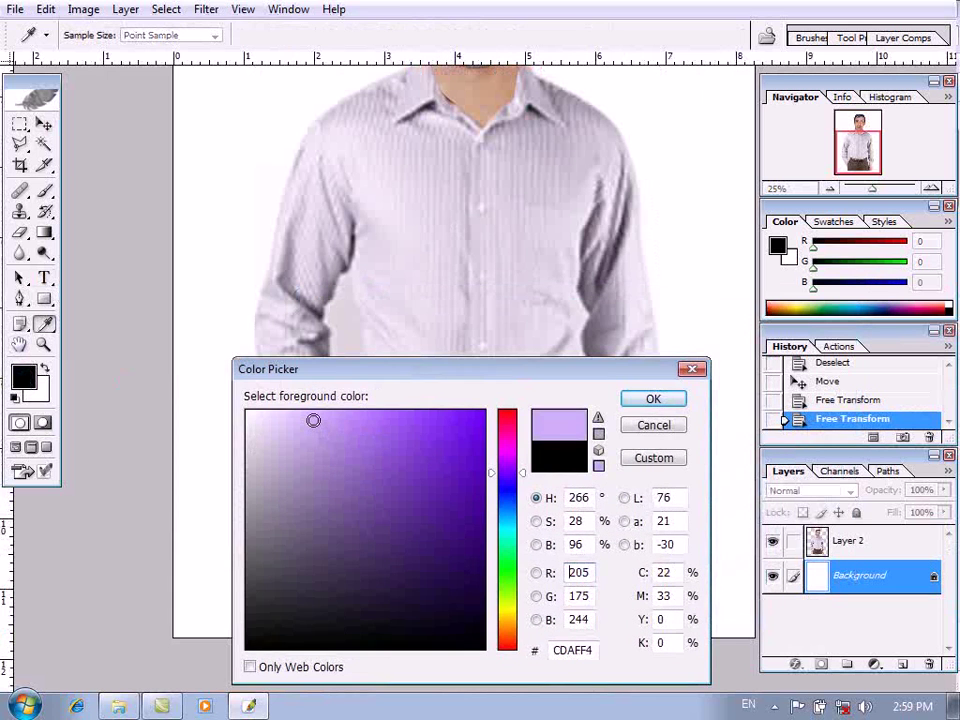
left_click(645, 401)
key("v")
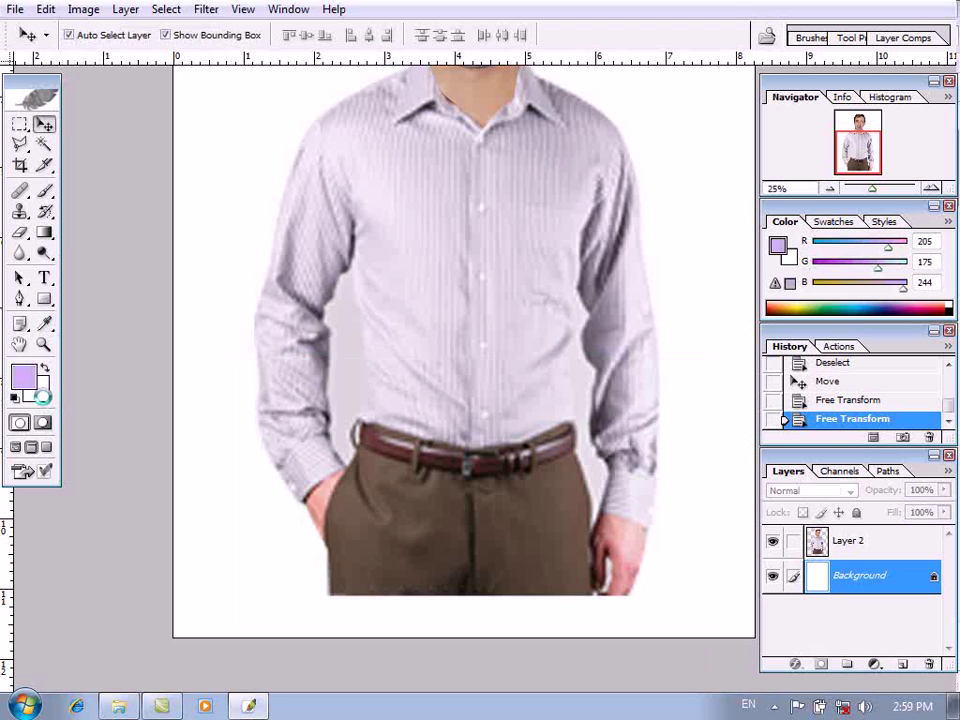
Set the background color to dark purple #1B033A
left_click(45, 402)
left_click(27, 380)
left_click_drag(476, 514, 473, 593)
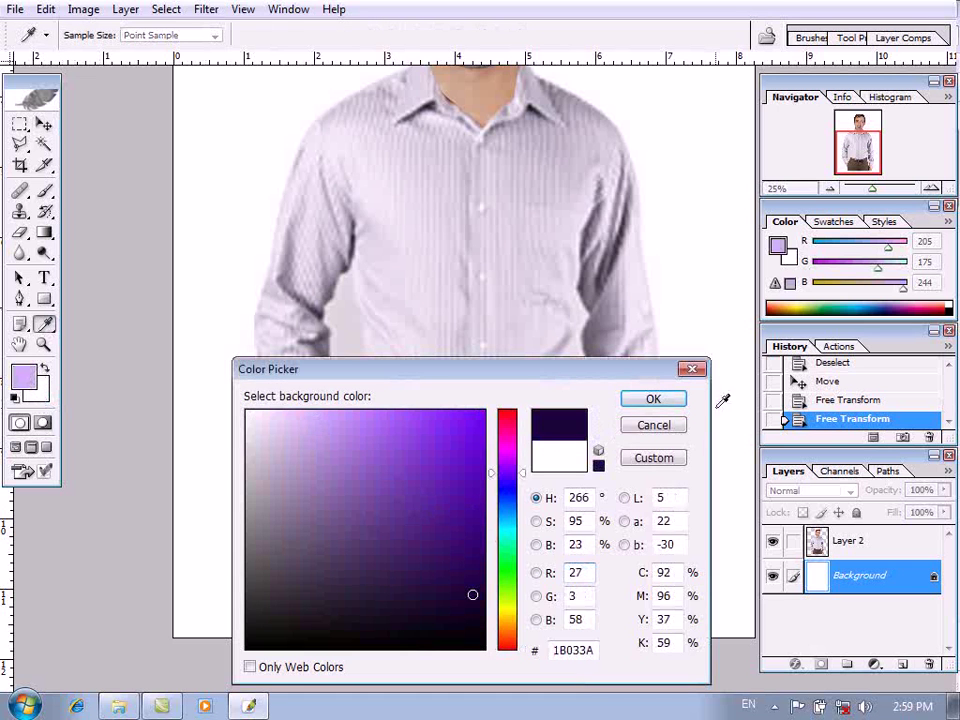
left_click(652, 400)
Fill the Background layer with a radial gradient, light purple behind the man's upper body and dark purple toward the page edges
key("g")
key("ctrl+minus")
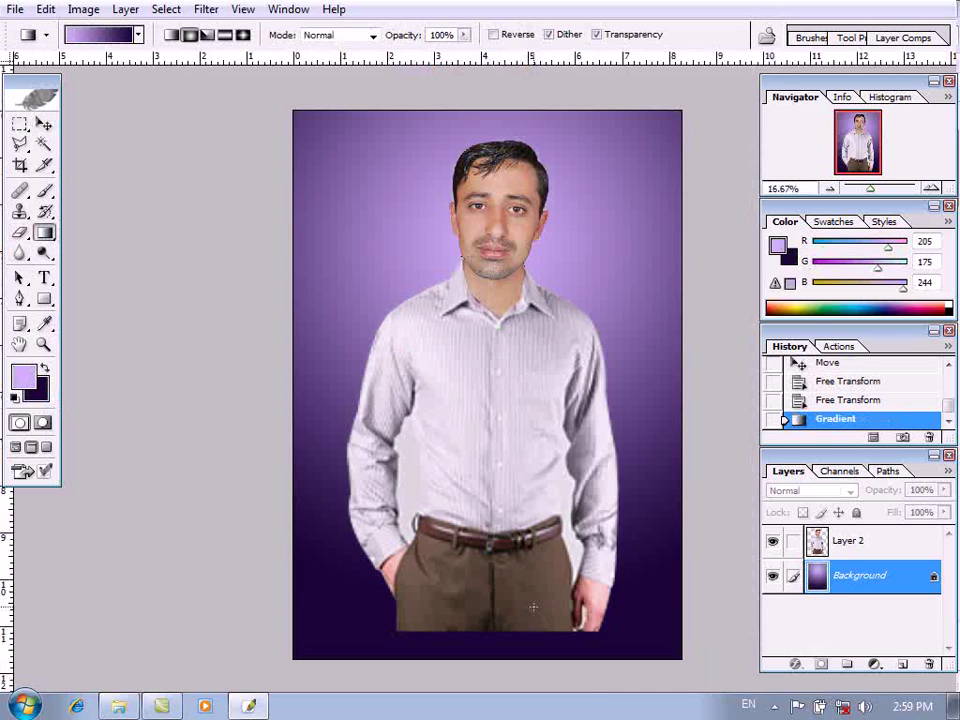
key("ctrl+plus")
left_click_drag(563, 507, 550, 470)
Select the whole canvas, add a new layer above the figure's layer, fill it with the dark purple background color, and deselect
key("v")
left_click(497, 398)
left_click_drag(501, 387, 518, 488)
key("ctrl+a")
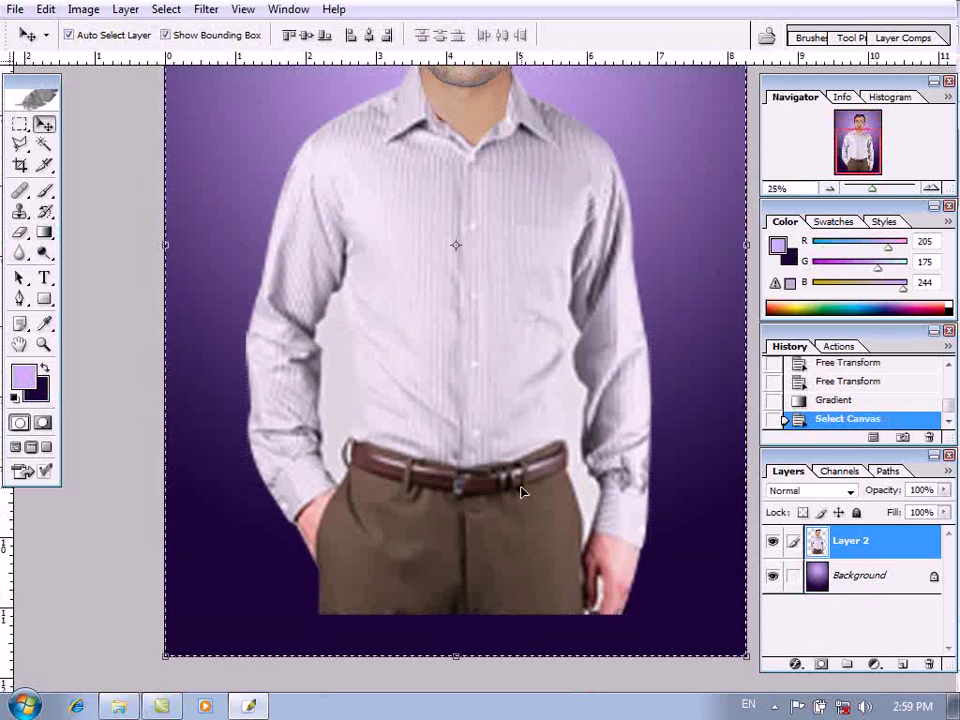
key("ctrl+shift+alt+n")
key("ctrl+BackSpace")
key("ctrl+BackSpace")
key("ctrl+BackSpace")
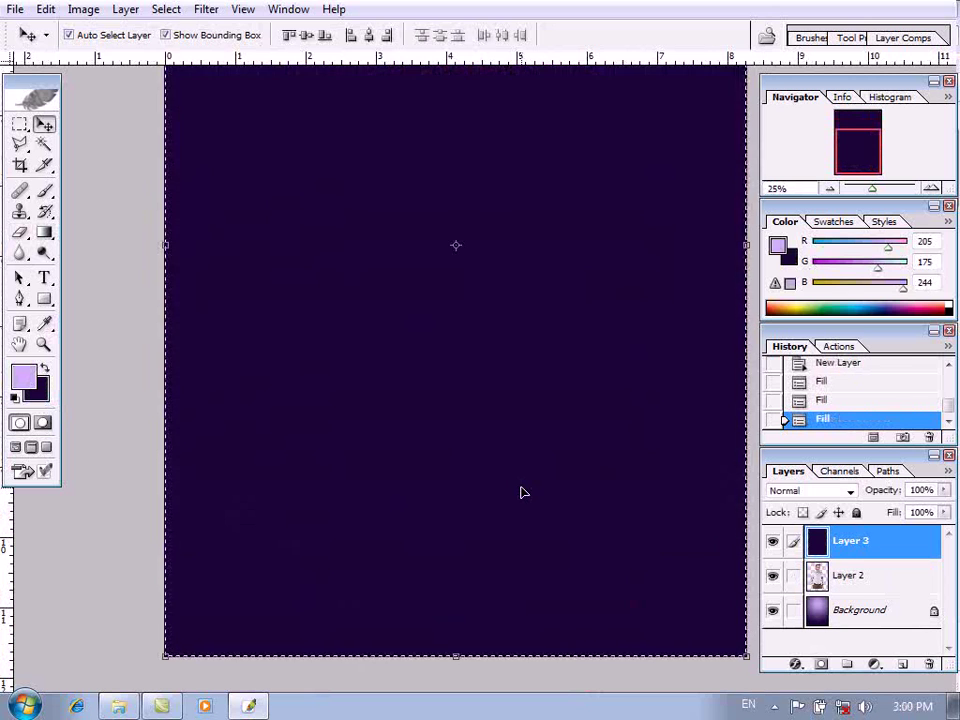
key("ctrl+d")
key("ctrl+minus")
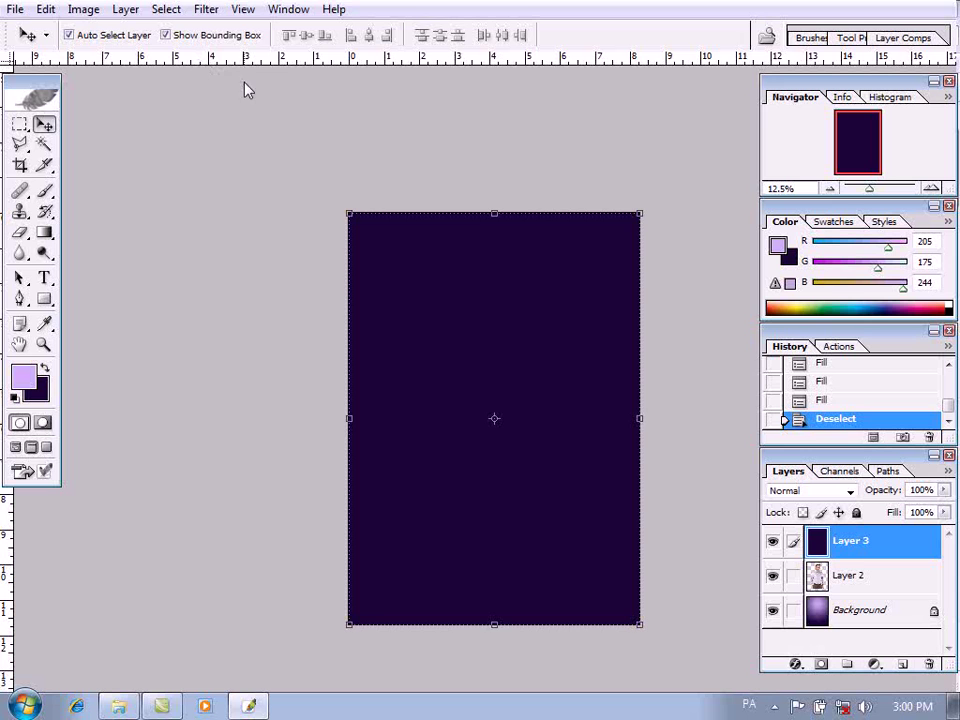
Reselect the canvas, shrink the selection evenly to about 92.5%, narrow it slightly further, and clear its inside to leave a border frame
key("ctrl+shift+s")
key("Escape")
left_click(166, 9)
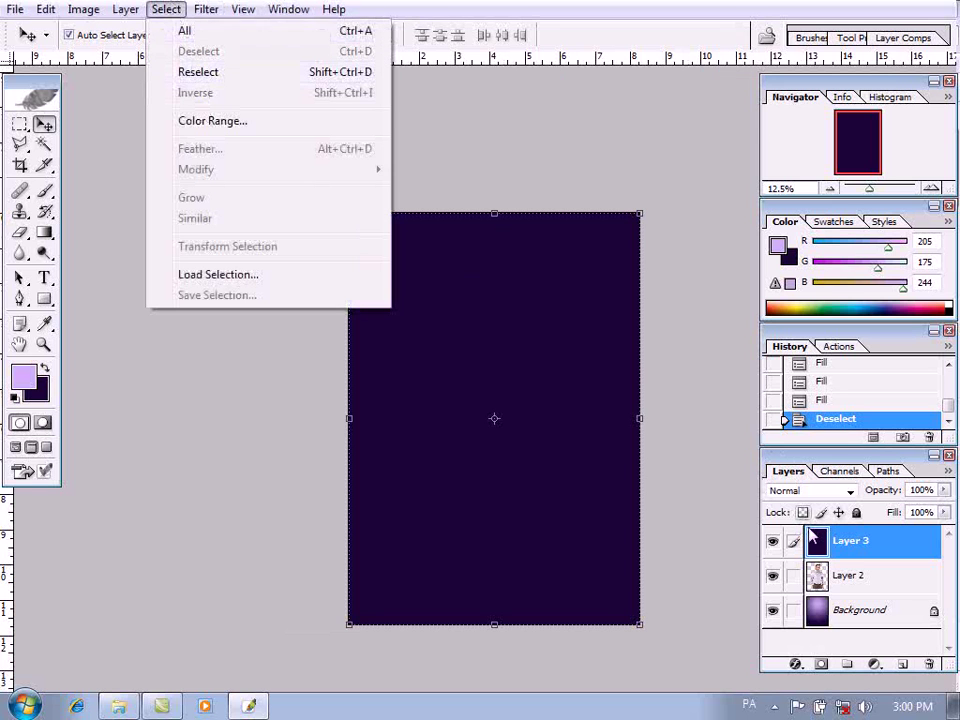
left_click(205, 71)
left_click(166, 9)
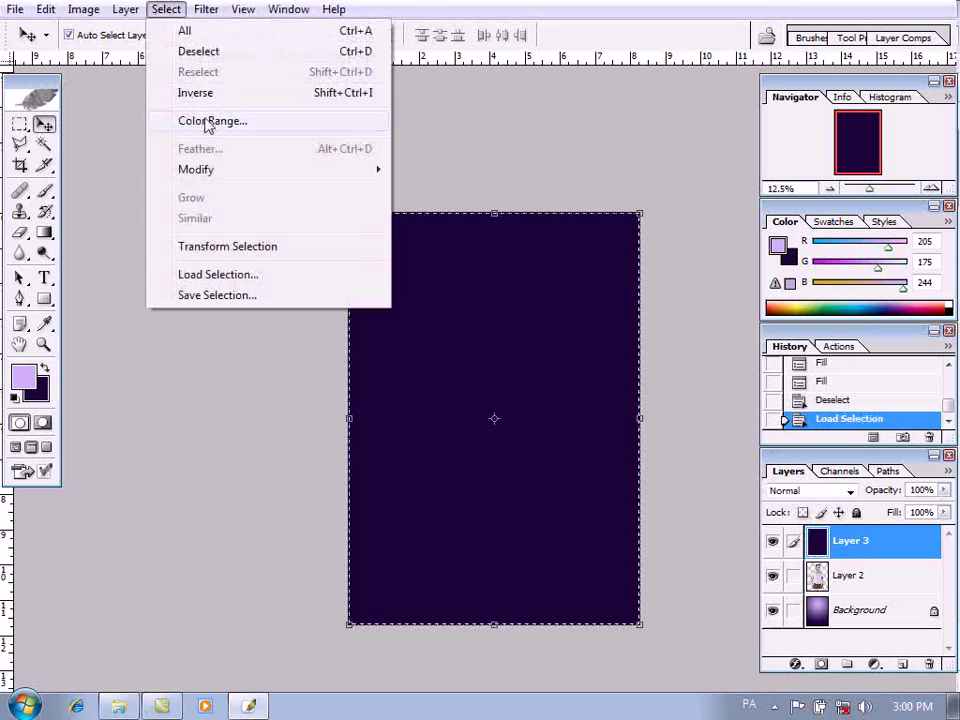
left_click(236, 246)
left_click_drag(639, 213, 628, 227)
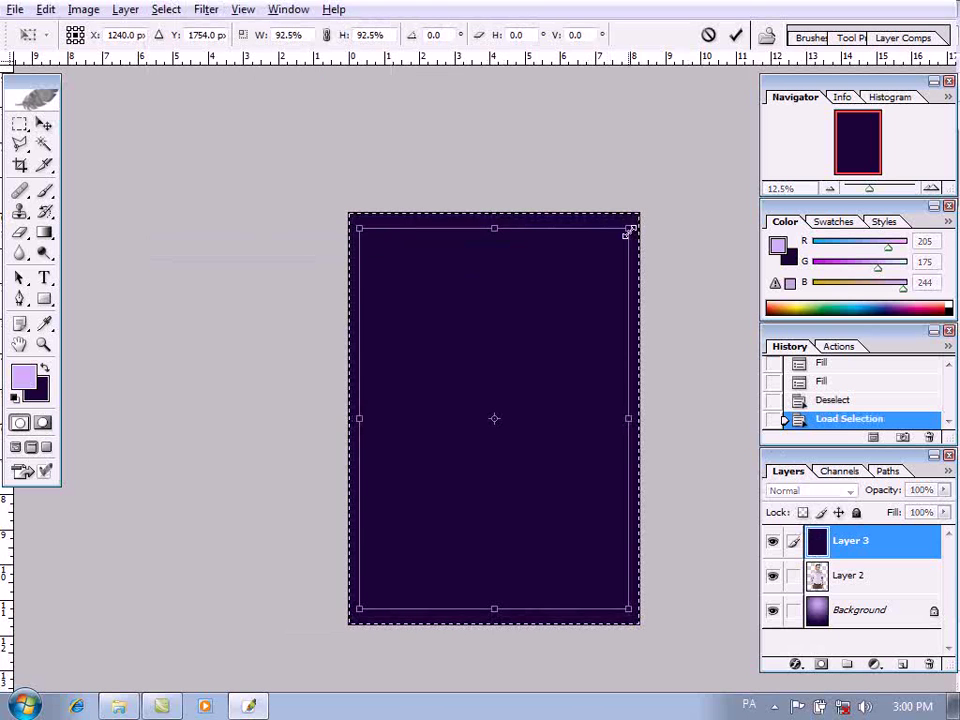
left_click_drag(370, 420, 375, 420)
key("Return")
key("Delete")
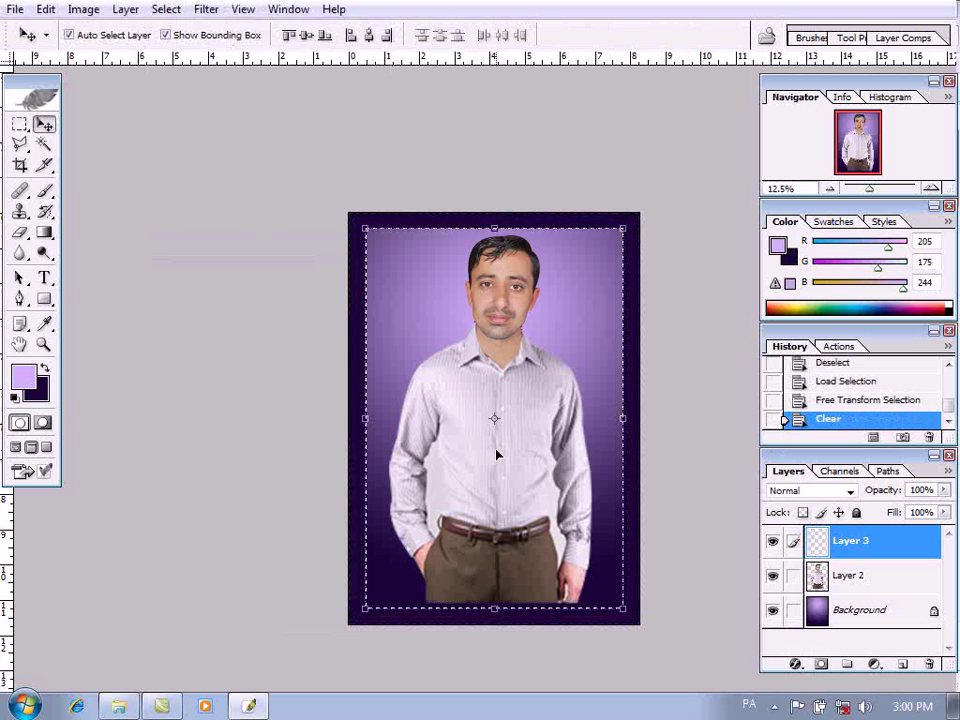
Deselect, add a light purple caption with the person's name near the page's lower edge, and enlarge it to about 276.5%
left_click(510, 413, "ctrl")
left_click_drag(520, 532, 512, 253)
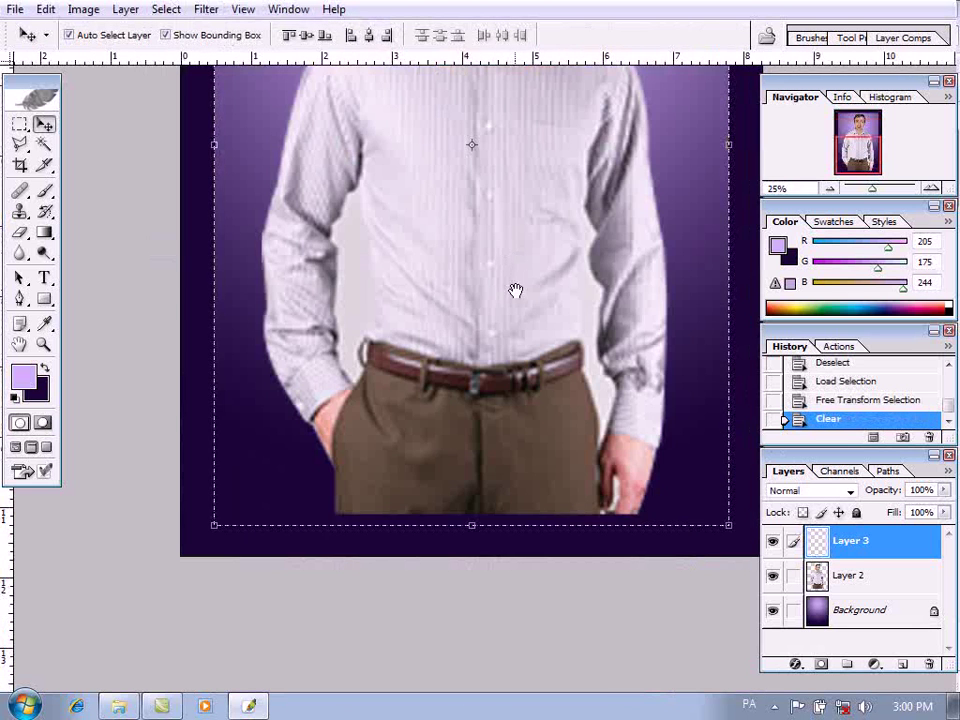
key("t")
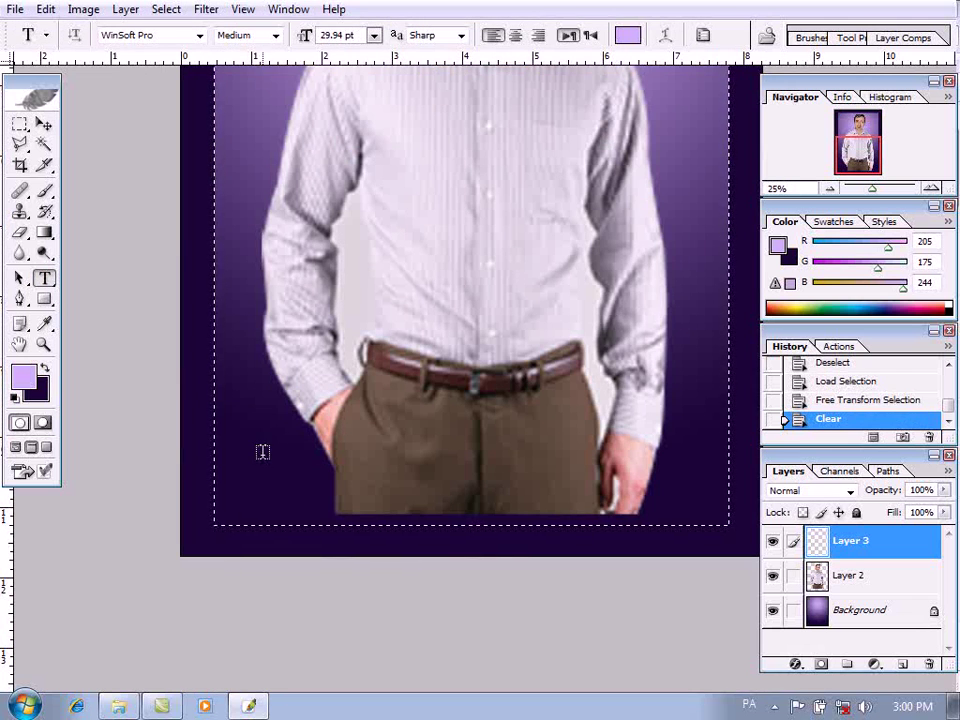
key("ctrl+d")
left_click(238, 489)
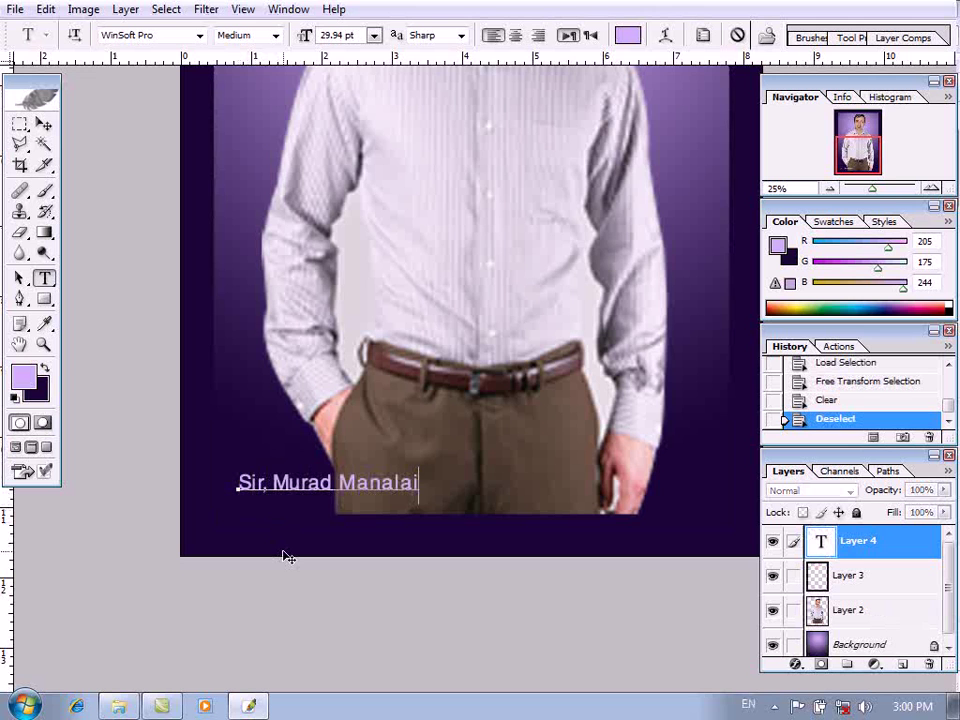
left_click(43, 124)
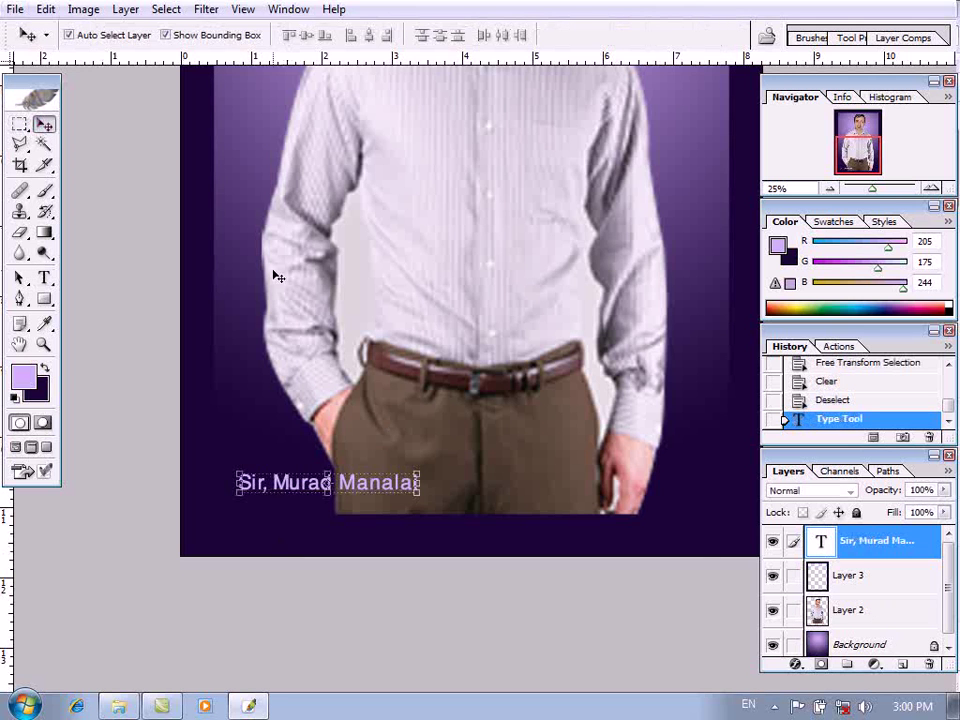
left_click_drag(428, 485, 732, 525)
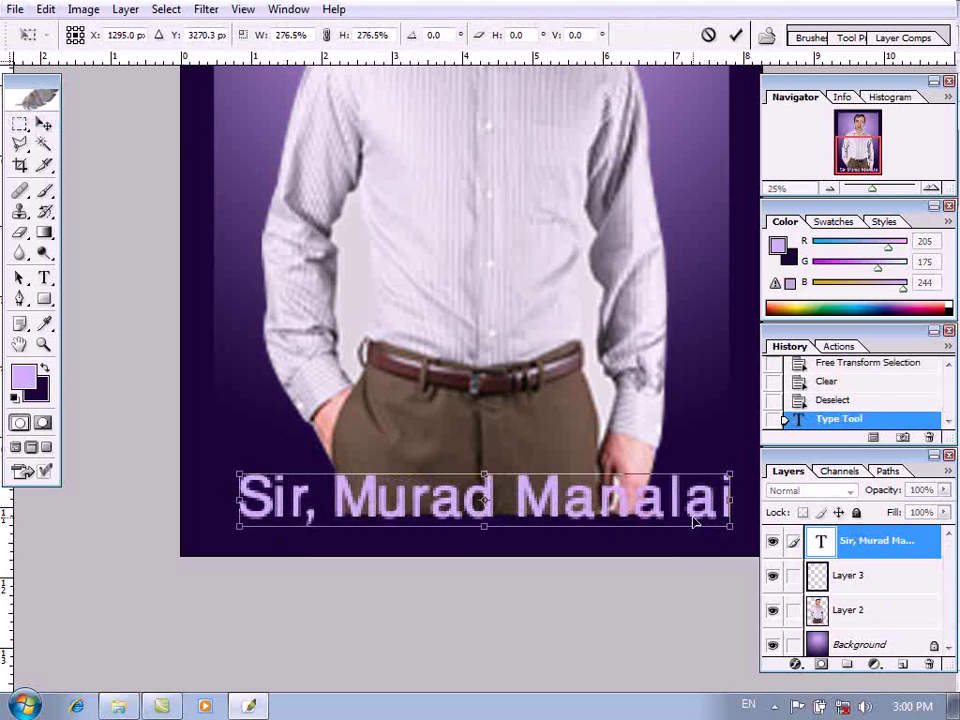
key("Return")
Load the Layer 3 frame as a selection and set the background color to black
left_click(816, 577)
key("h")
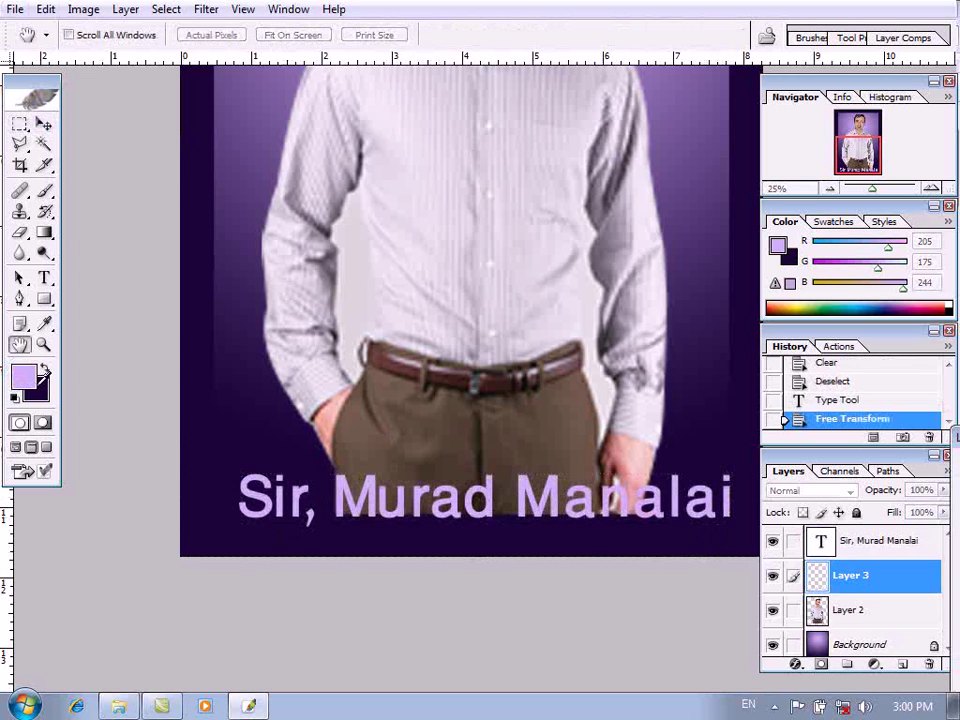
key("v")
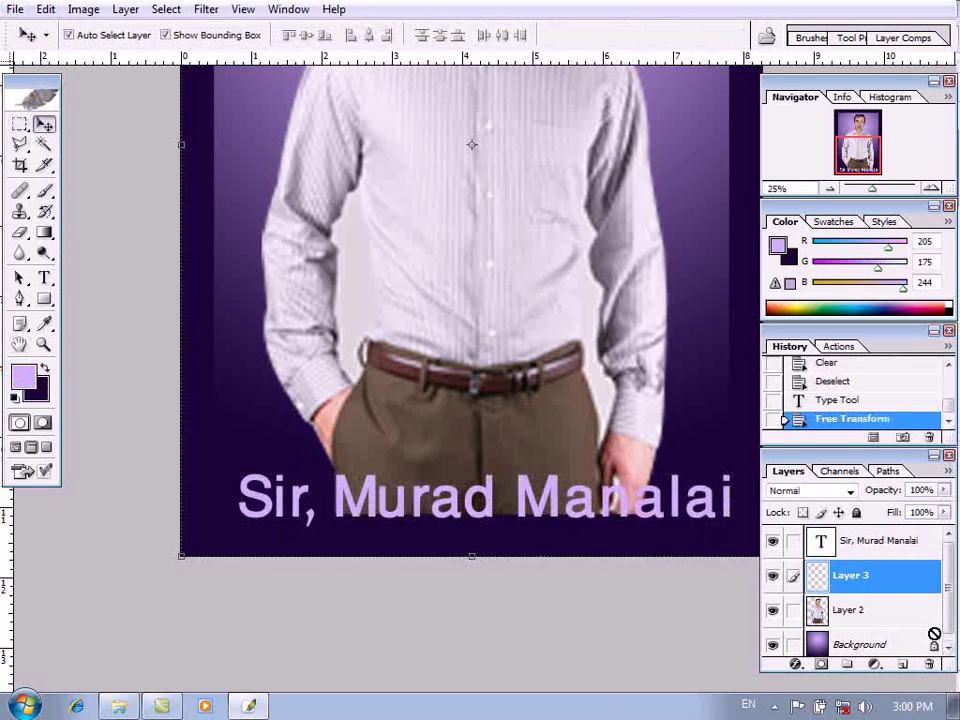
left_click(816, 577, "ctrl")
left_click(44, 323)
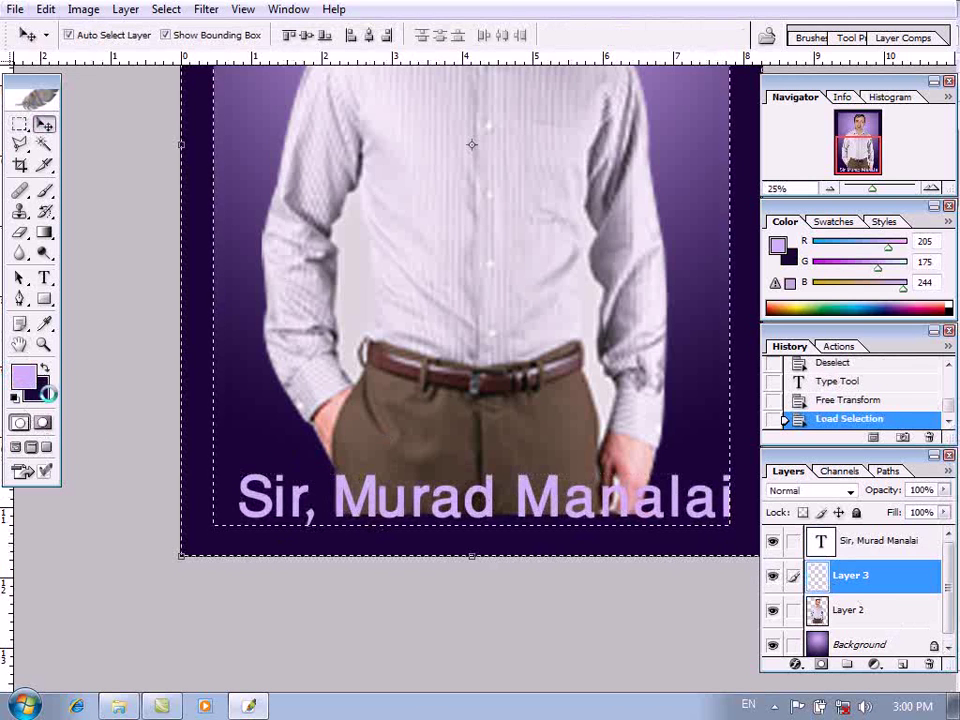
left_click(37, 389)
left_click_drag(478, 612, 579, 699)
key("Return")
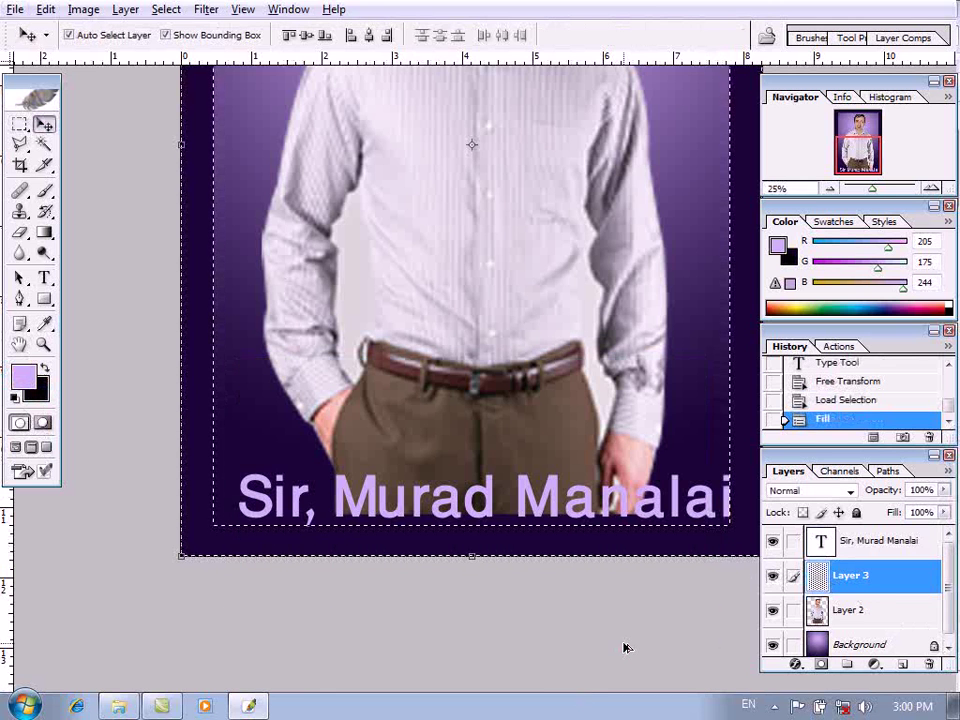
Fill the selected frame with black and deselect
key("alt+BackSpace")
key("alt+BackSpace")
key("alt+BackSpace")
key("ctrl+BackSpace")
key("ctrl+d")
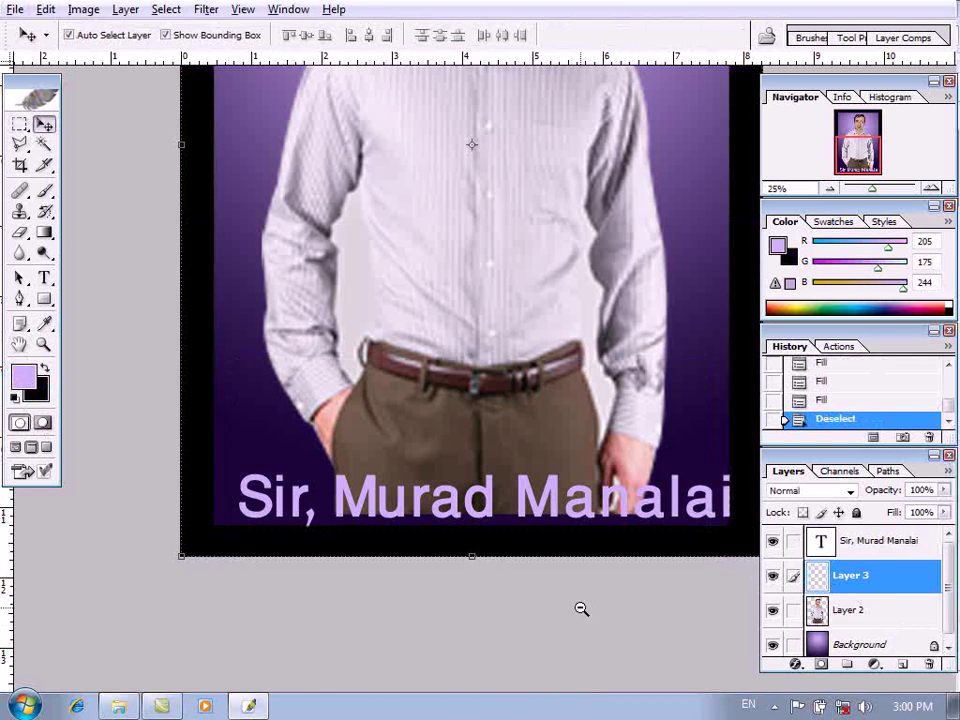
Scale the name caption down slightly so it fits within the black frame
left_click(524, 510, "alt")
left_click(524, 510, "alt")
left_click(846, 545)
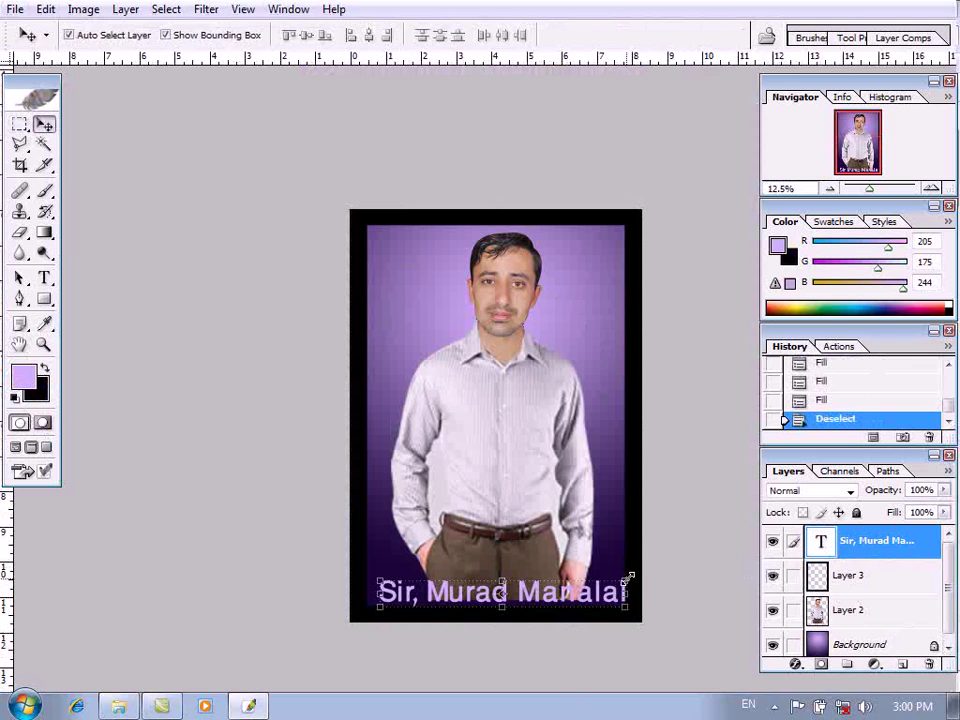
left_click_drag(627, 580, 612, 584)
key("Return")
left_click(570, 597)
key("ctrl+t")
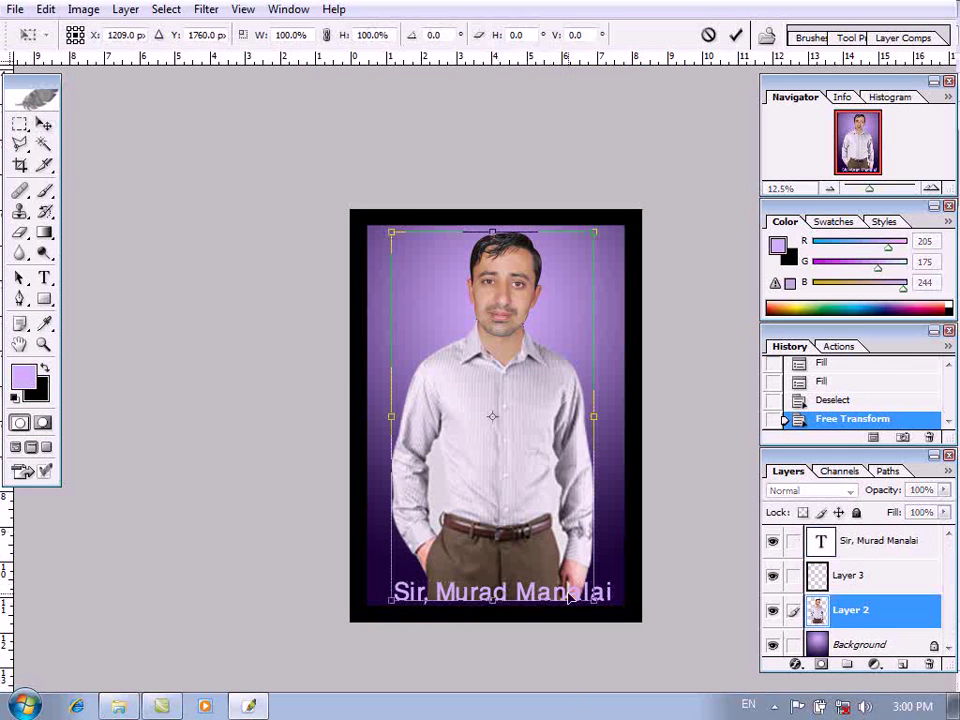
key("Return")
left_click(846, 541)
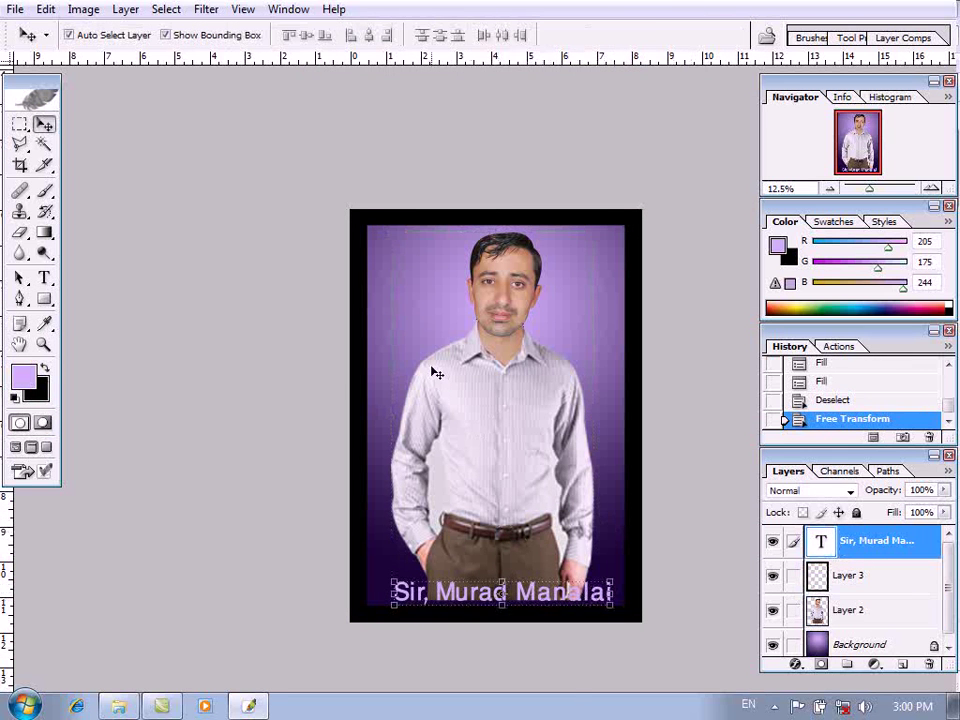
Save the finished composite as a JPEG named Untitled-1.jpg with the offered JPEG options
left_click(511, 335, "ctrl")
left_click(511, 335, "ctrl")
left_click_drag(455, 332, 396, 277)
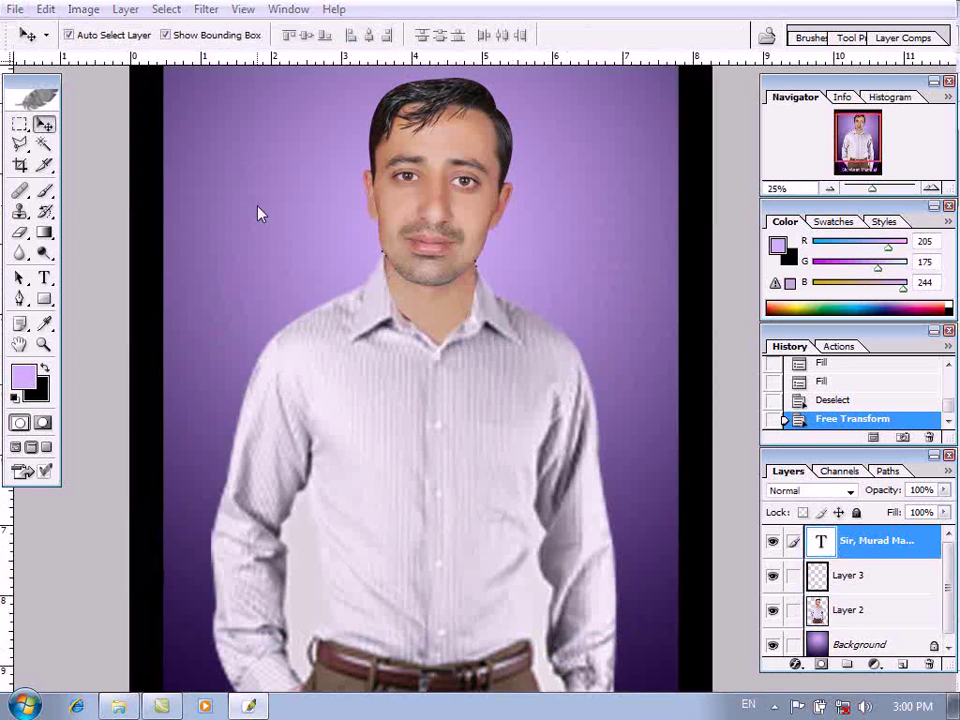
key("ctrl+s")
left_click(258, 180)
left_click(557, 399)
left_click(450, 488)
left_click(724, 373)
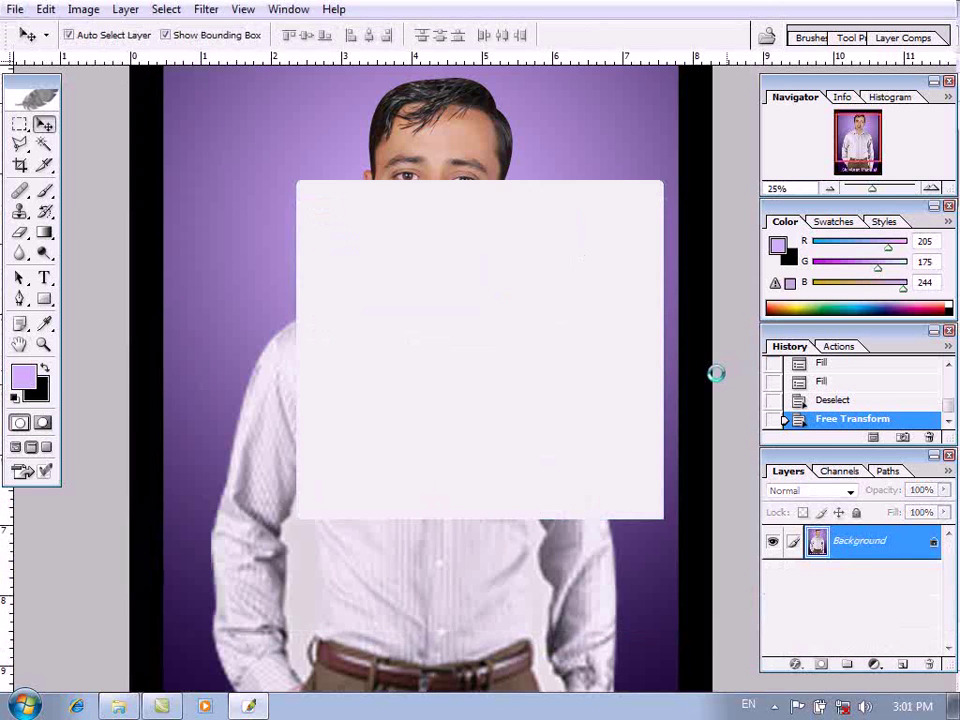
key("Return")
Quit Photoshop
key("ctrl+q")
left_click(483, 283)
left_click(486, 287)
Open Untitled-1.jpg from the desktop in Windows Photo Viewer and examine the head, collar and shirt at different magnifications
key("super+d")
double_click(181, 230)
scroll(519, 154, "up", 5)
scroll(521, 160, "down", 5)
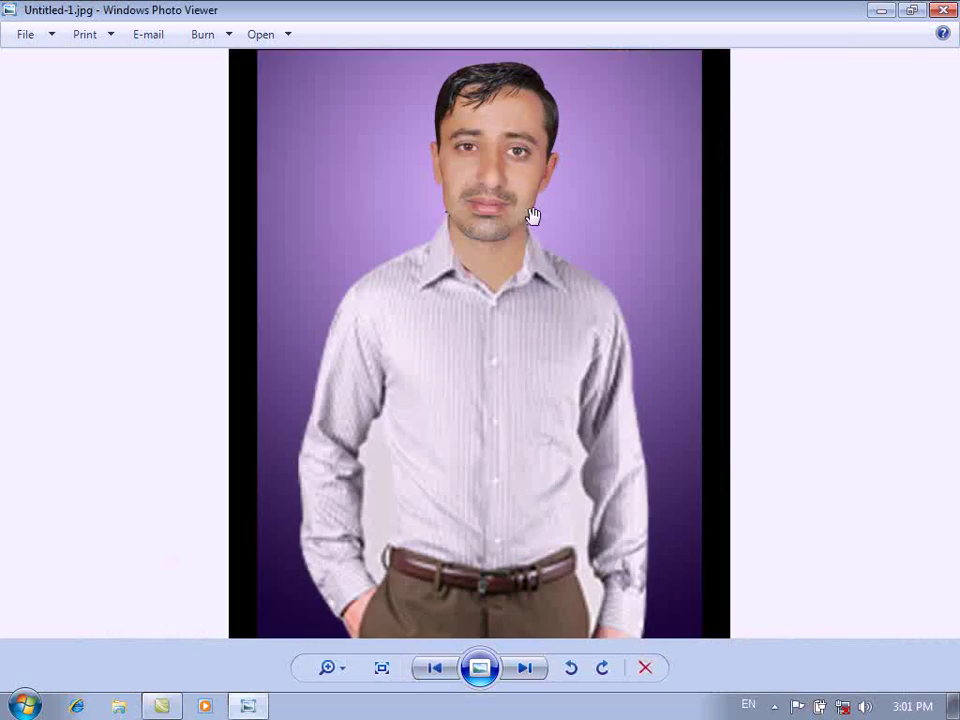
scroll(570, 214, "up", 4)
scroll(574, 216, "down", 3)
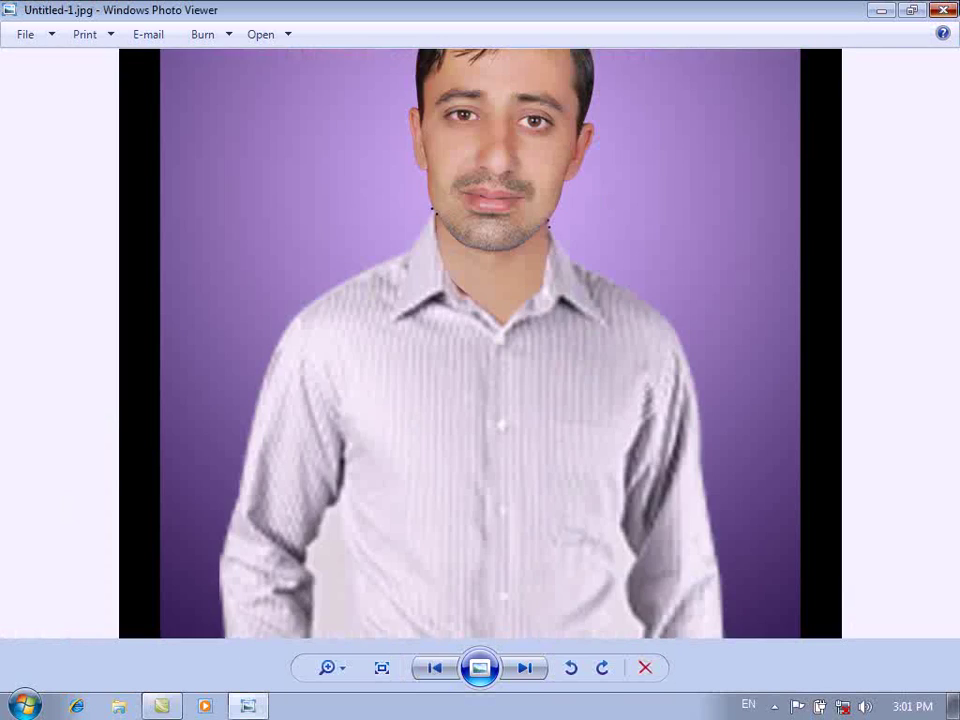